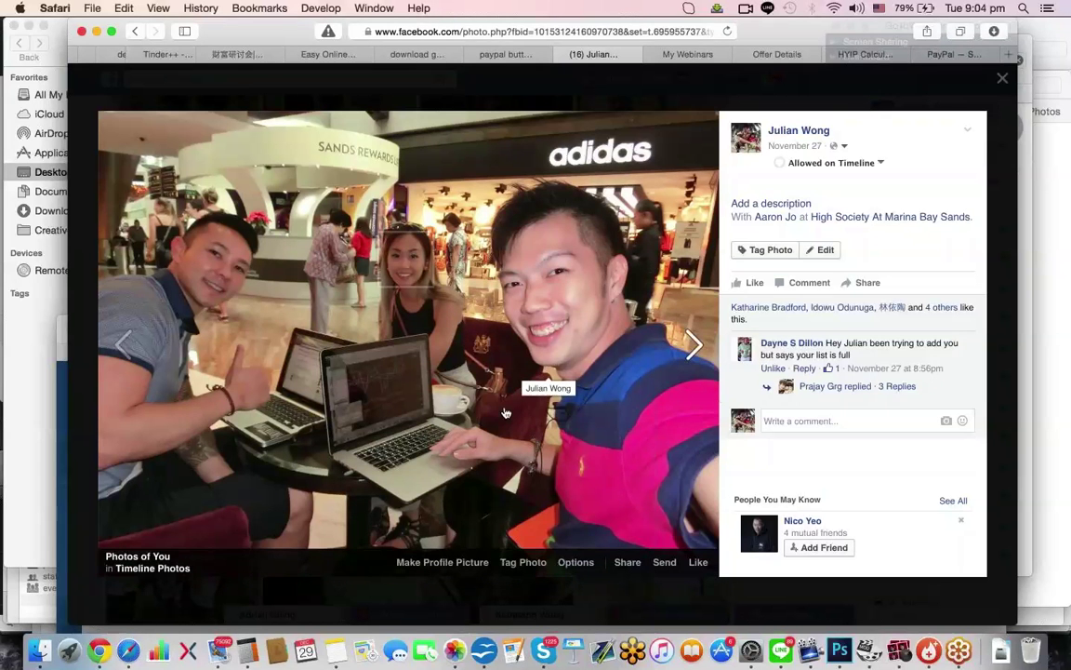
- Close the enlarged photo, open your own profile timeline and look through its recent posts
left_click(598, 104)
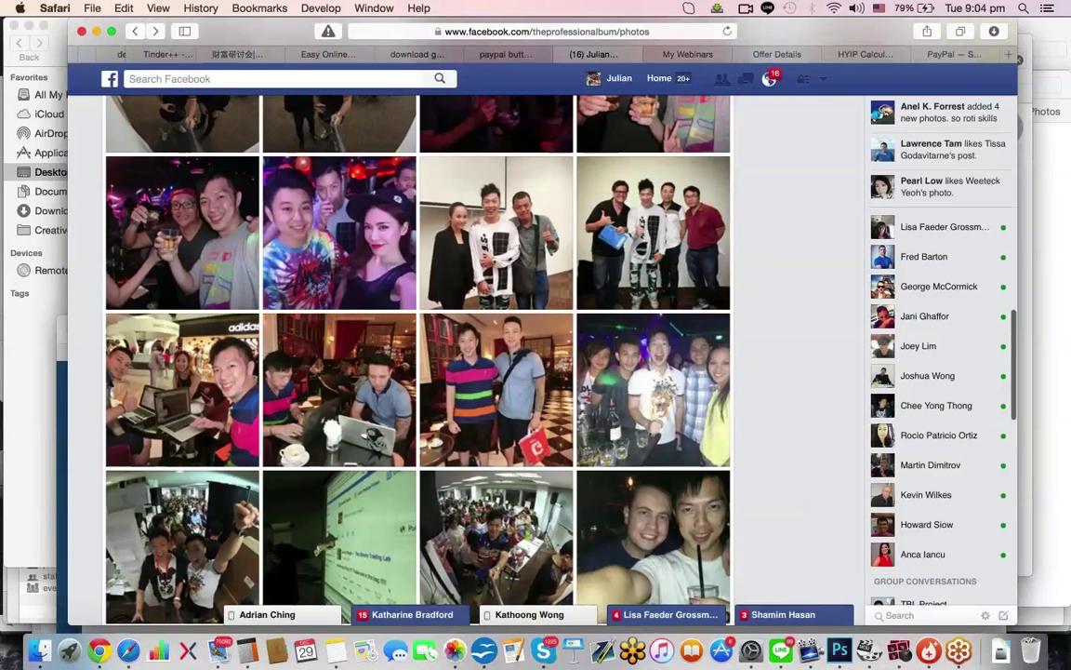
key("/")
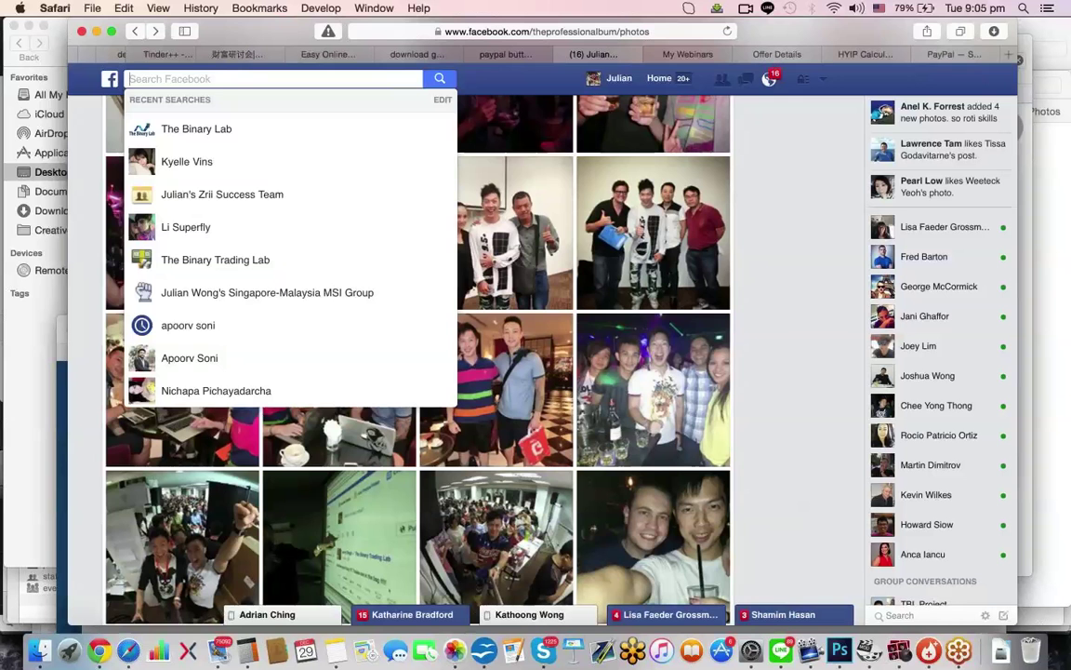
key("Down")
key("ctrl+alt+2")
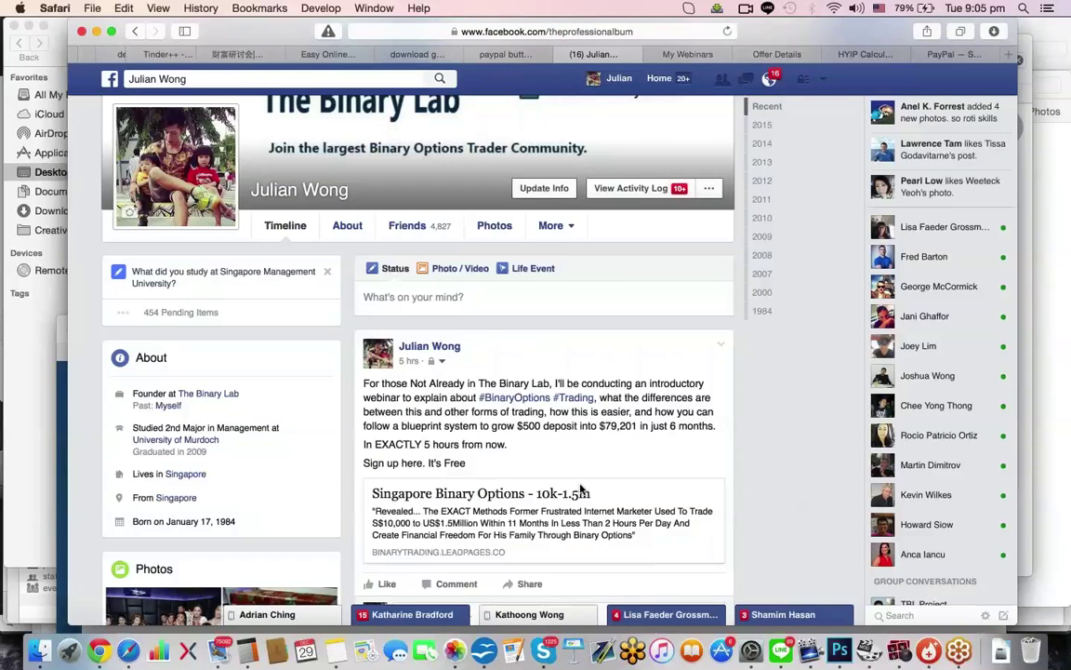
scroll(581, 488, "down", 10)
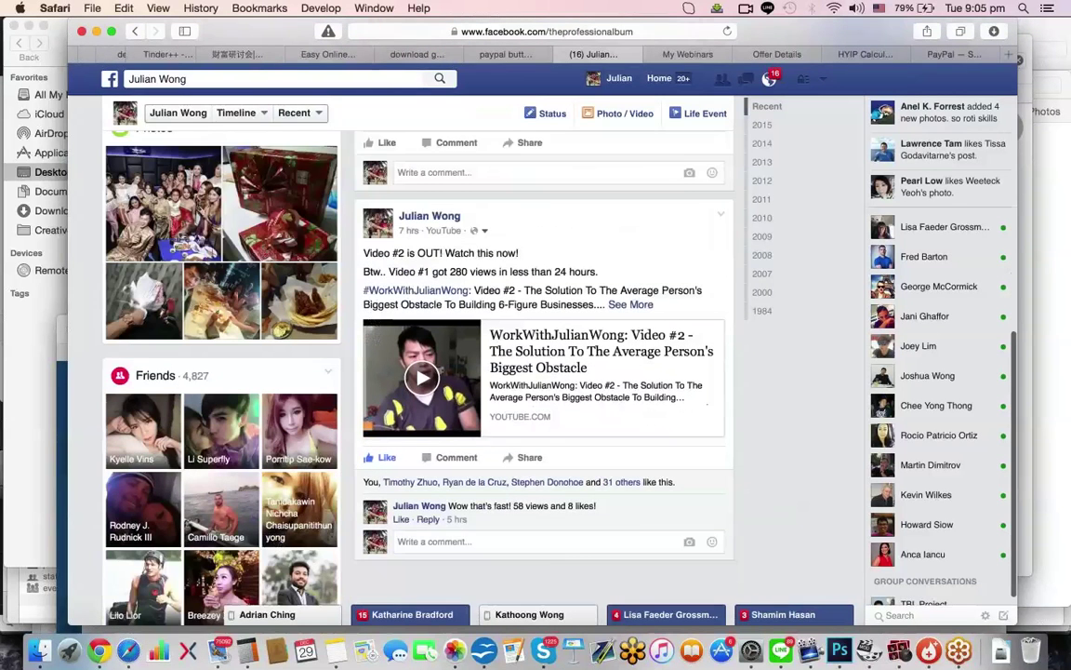
scroll(581, 488, "down", 1)
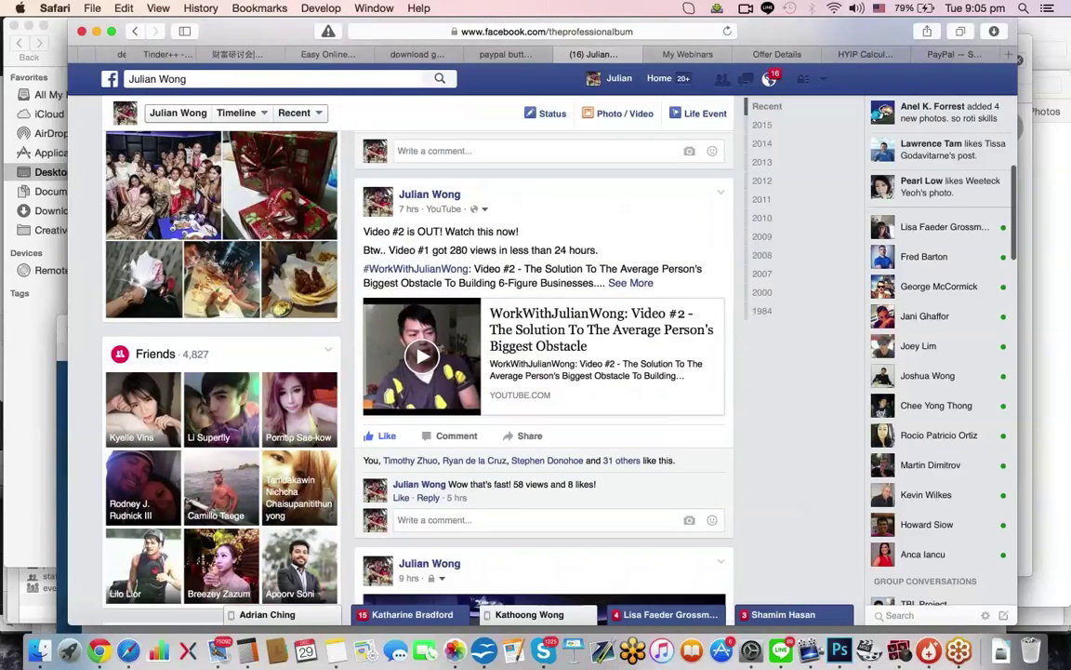
scroll(418, 363, "down", 8)
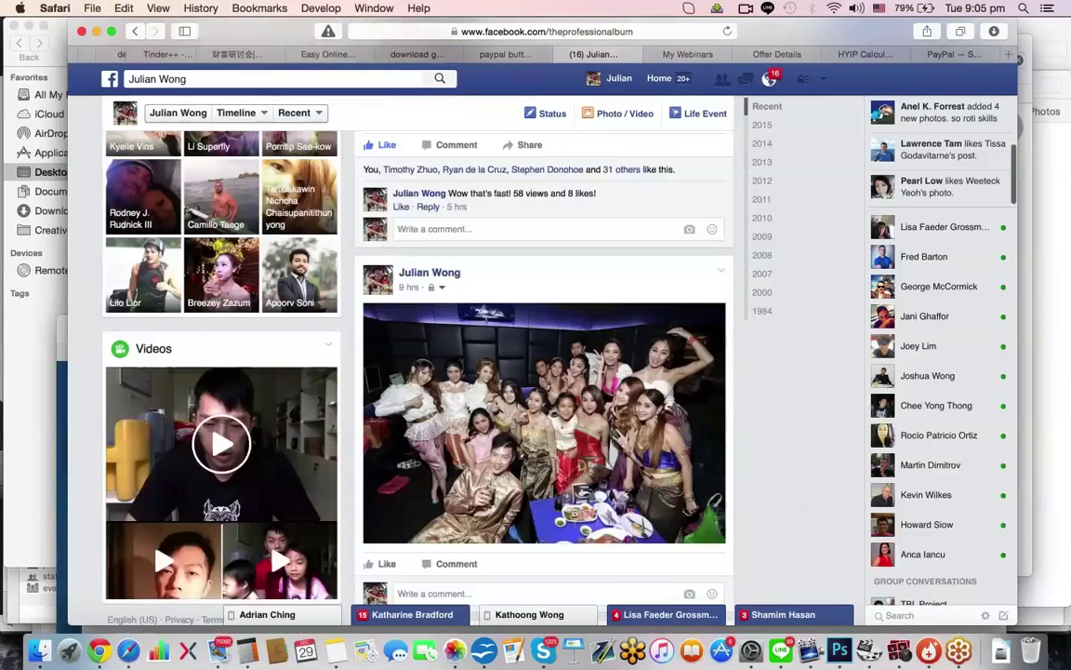
scroll(418, 362, "down", 7)
scroll(419, 362, "up", 20)
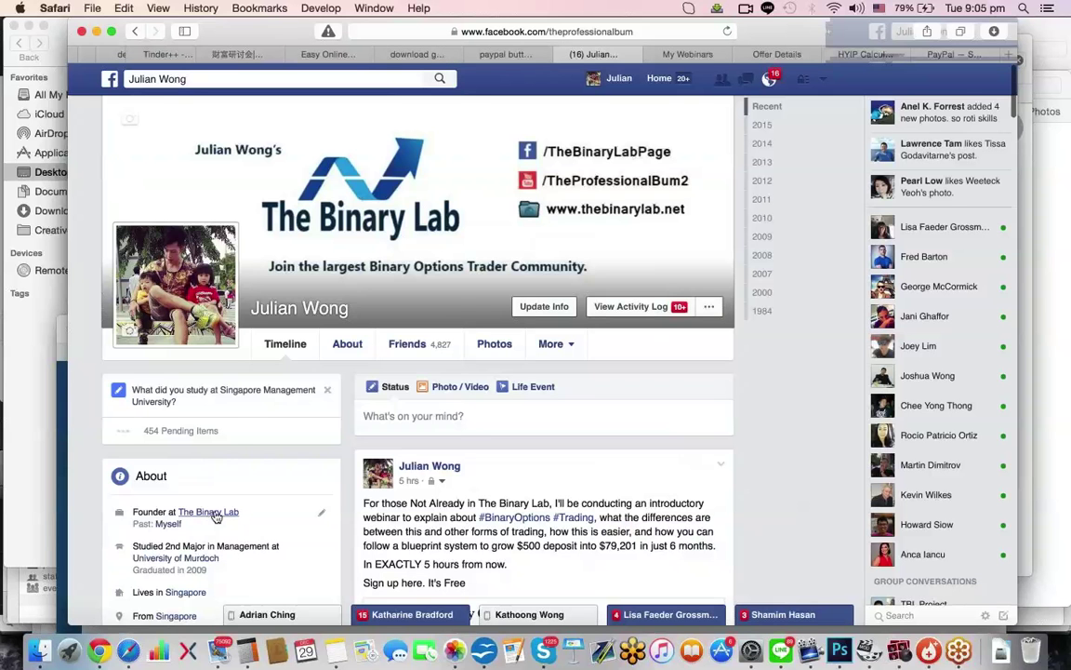
left_click(357, 79)
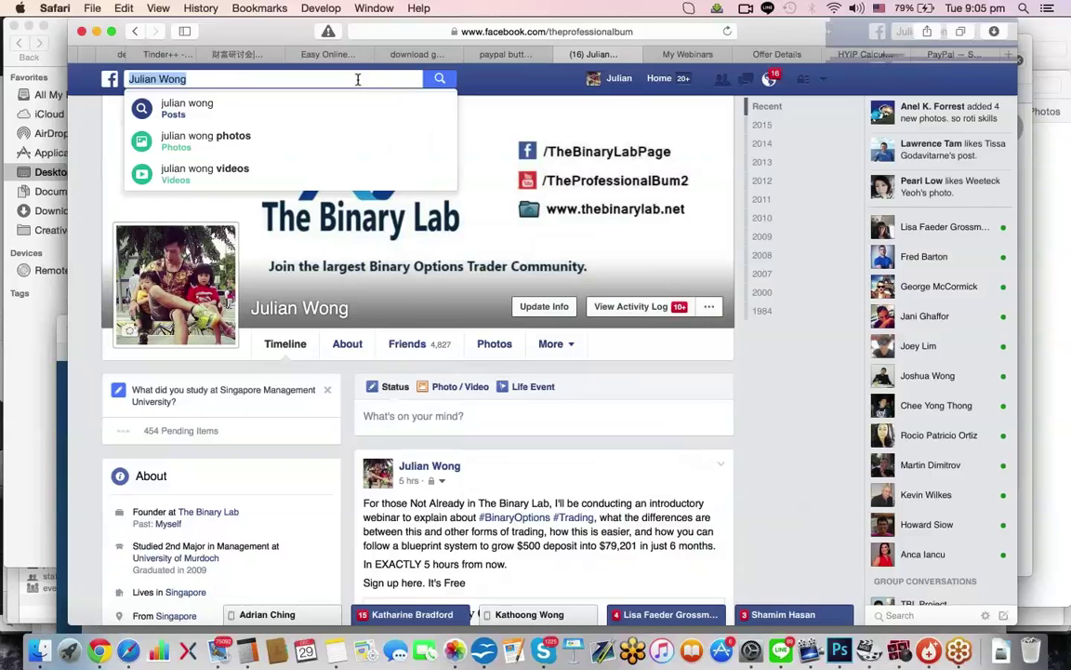
type("th")
key("BackSpace")
key("BackSpace")
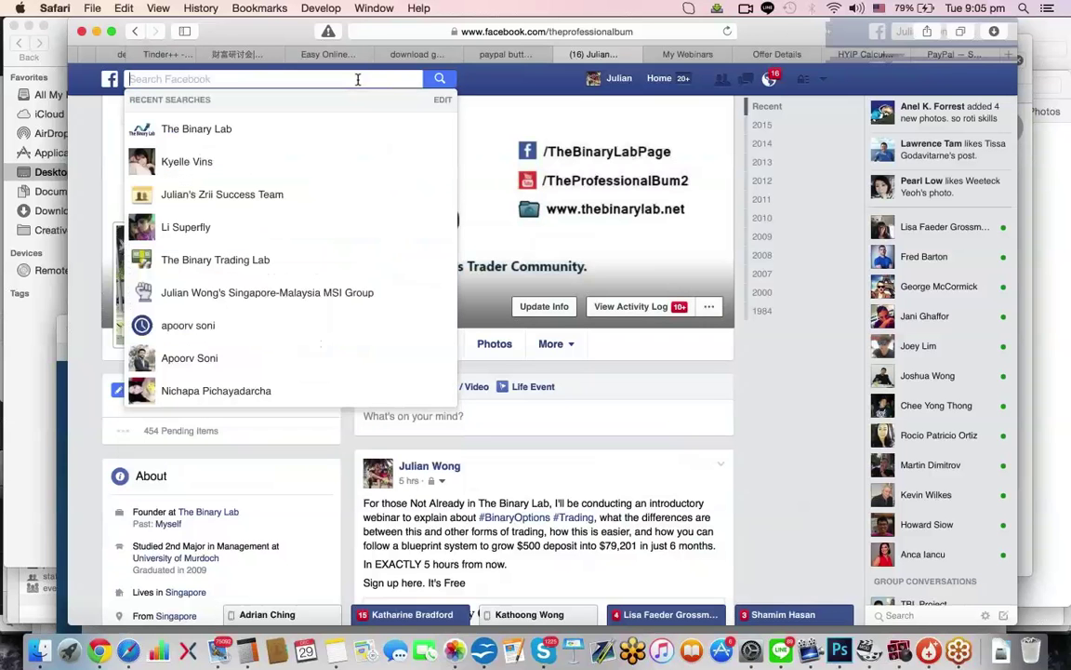
- Start a new closed group from the home page and name it "Binary Lab Welcome Session"
left_click(656, 78)
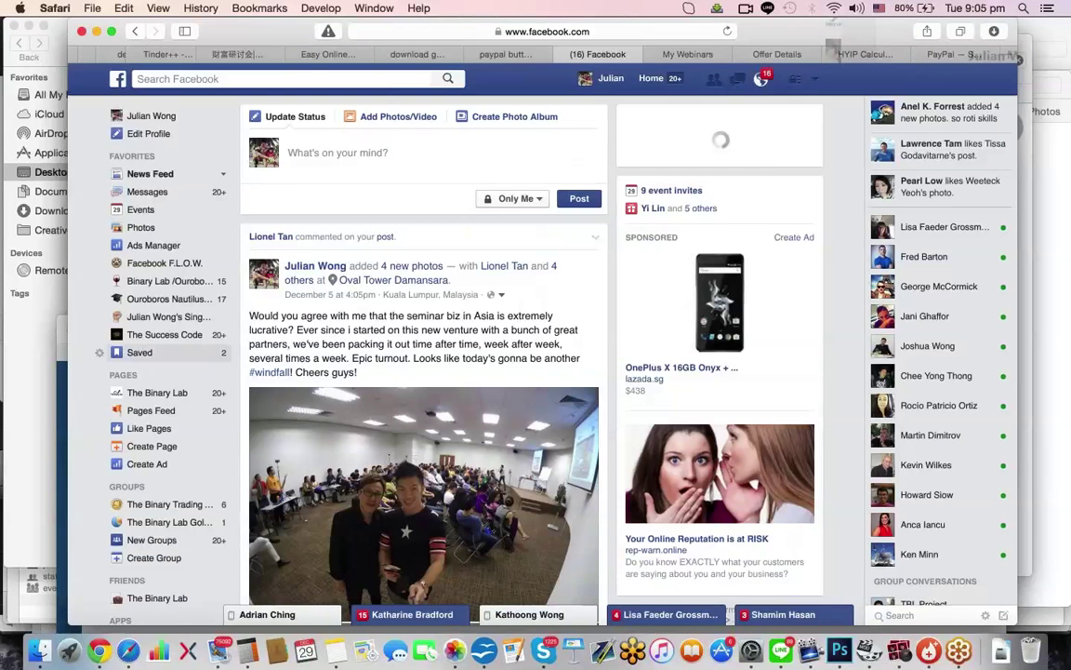
scroll(167, 463, "down", 3)
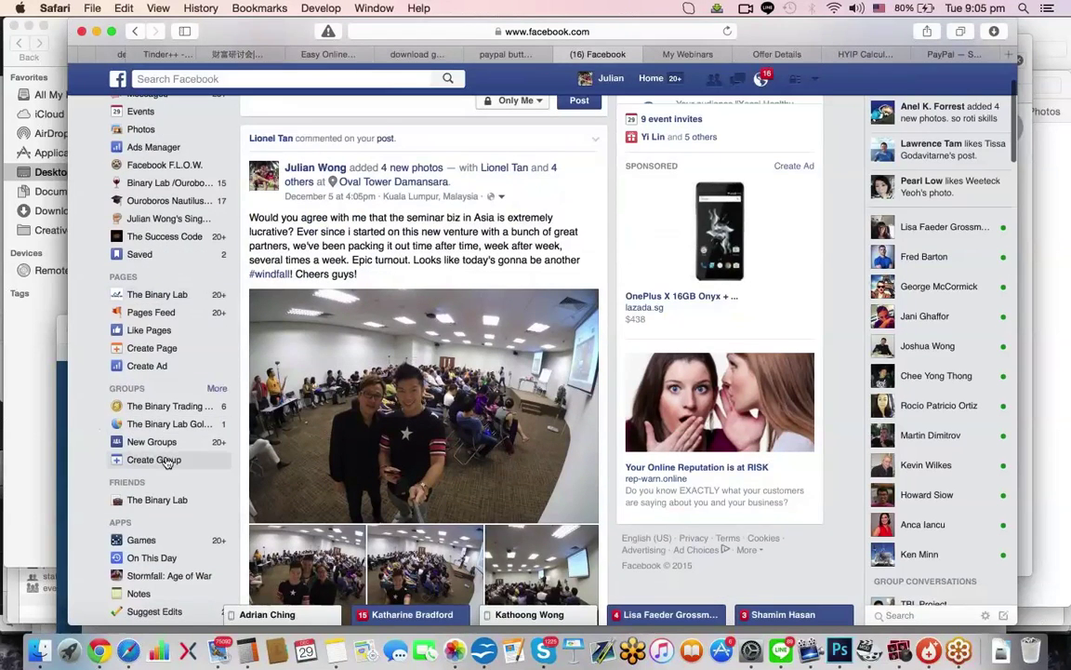
left_click(165, 460)
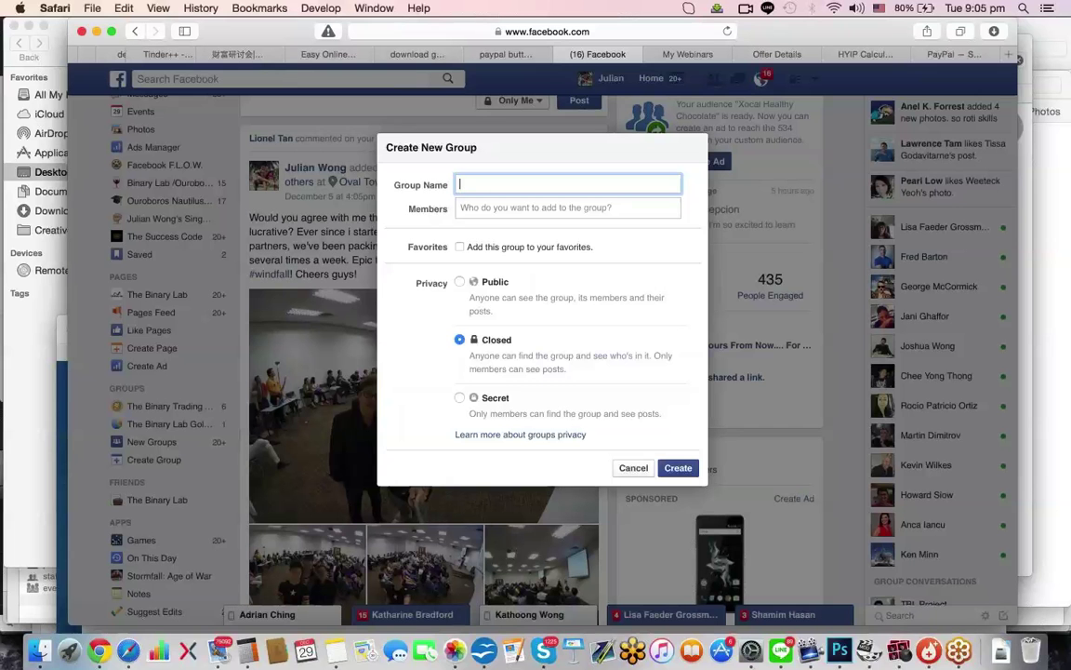
type("Binary Lab Welcome Session")
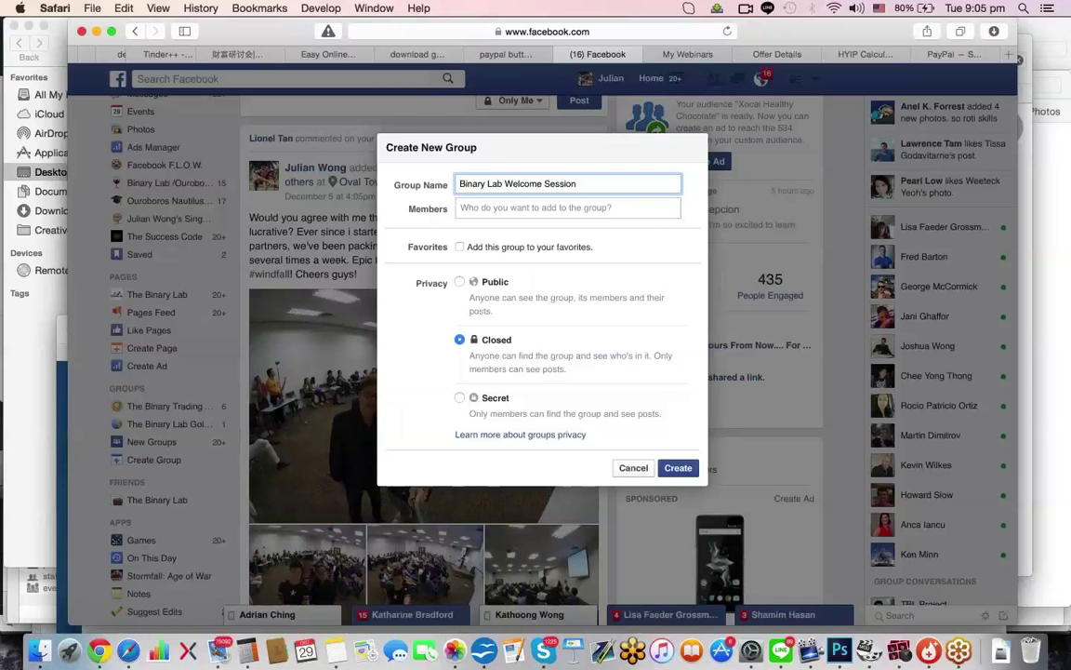
left_click(664, 468)
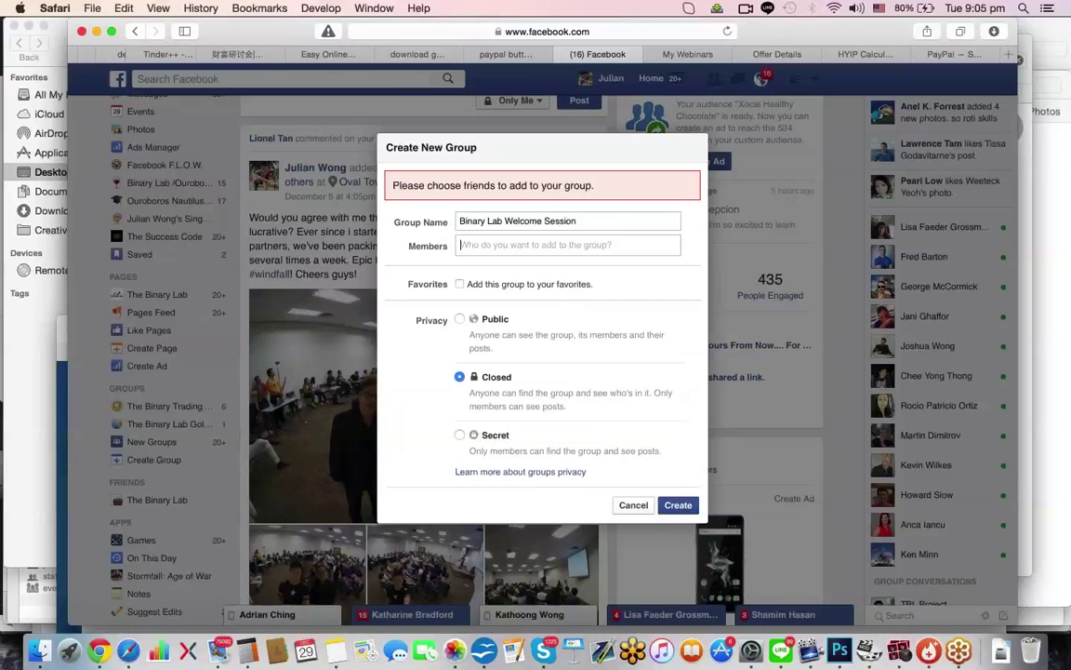
- Add two friends as members of the new group
type("chanar")
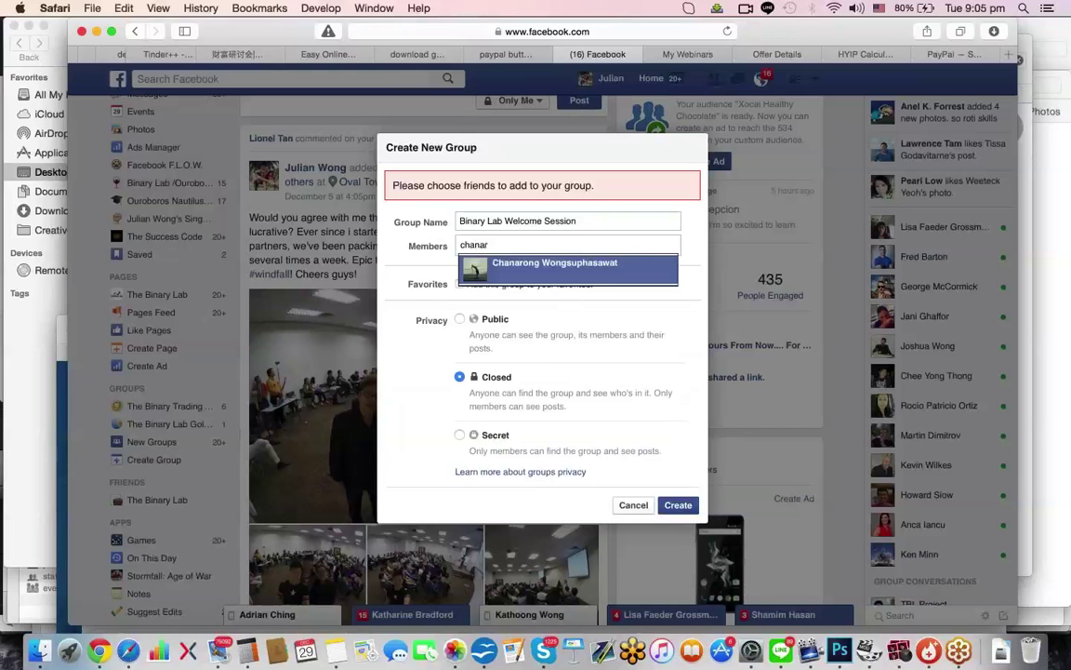
key("Return")
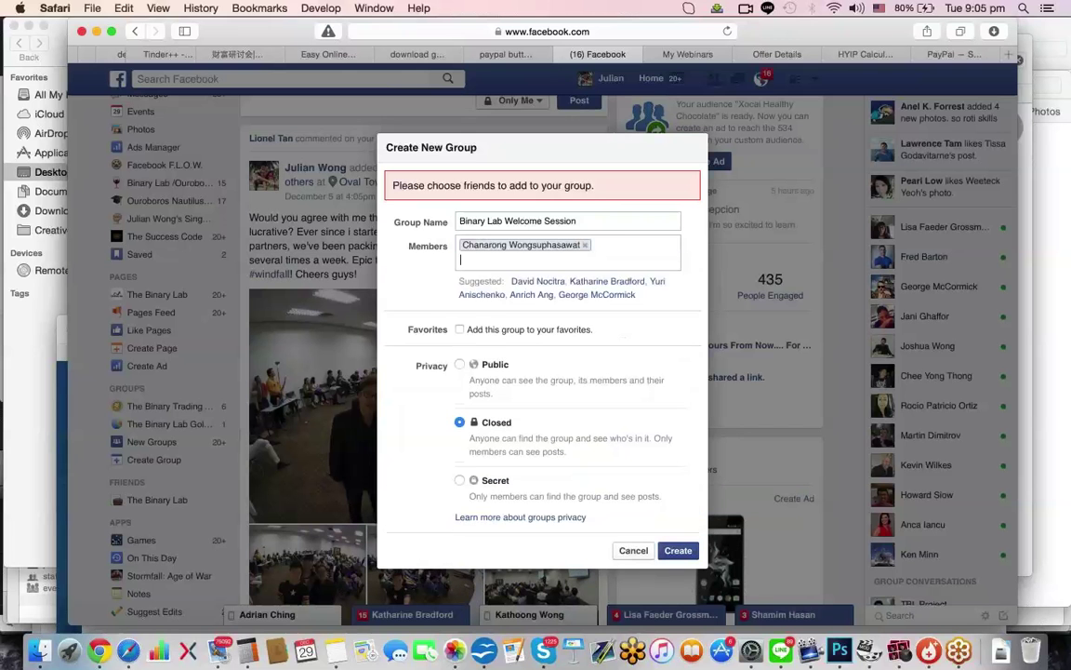
type("watc")
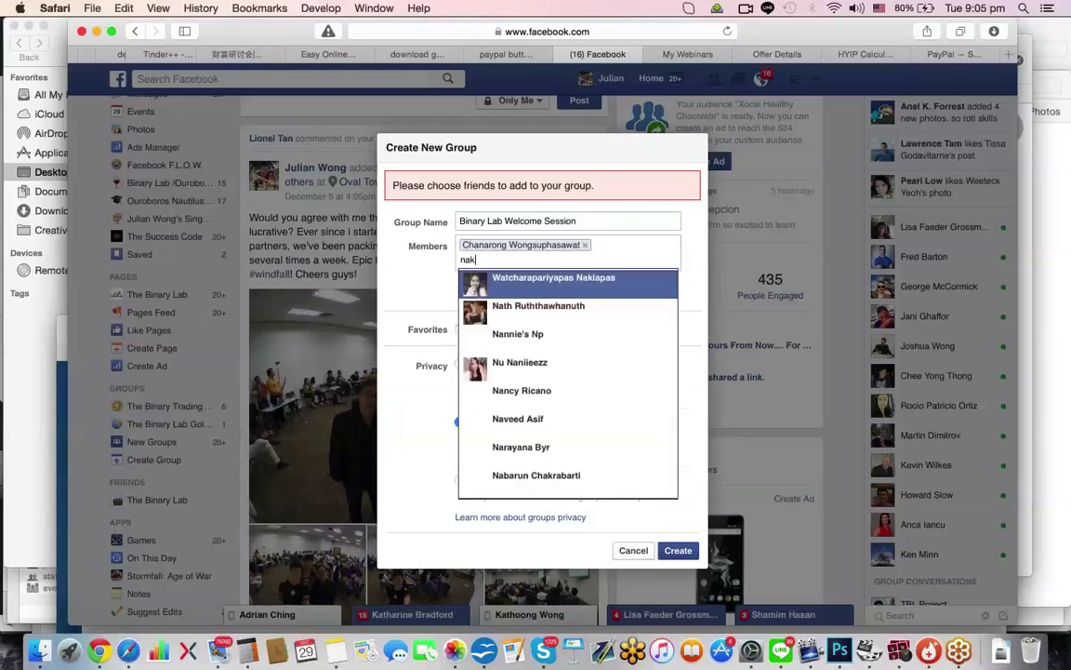
key("Return")
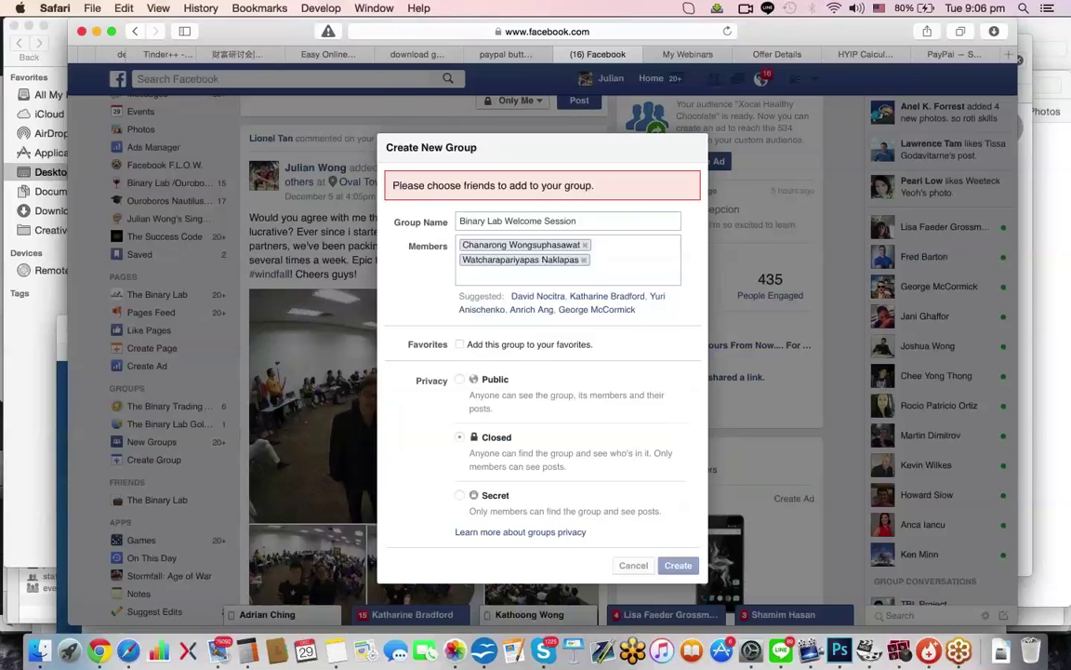
- Create the group and give it the gold coin icon
left_click(678, 565)
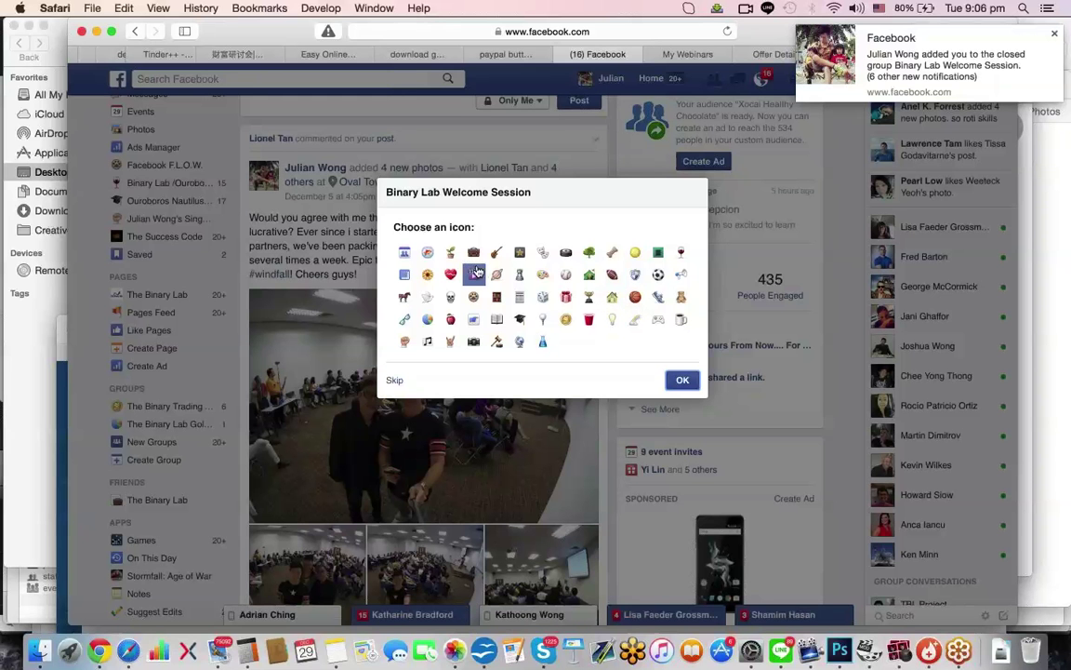
left_click(567, 321)
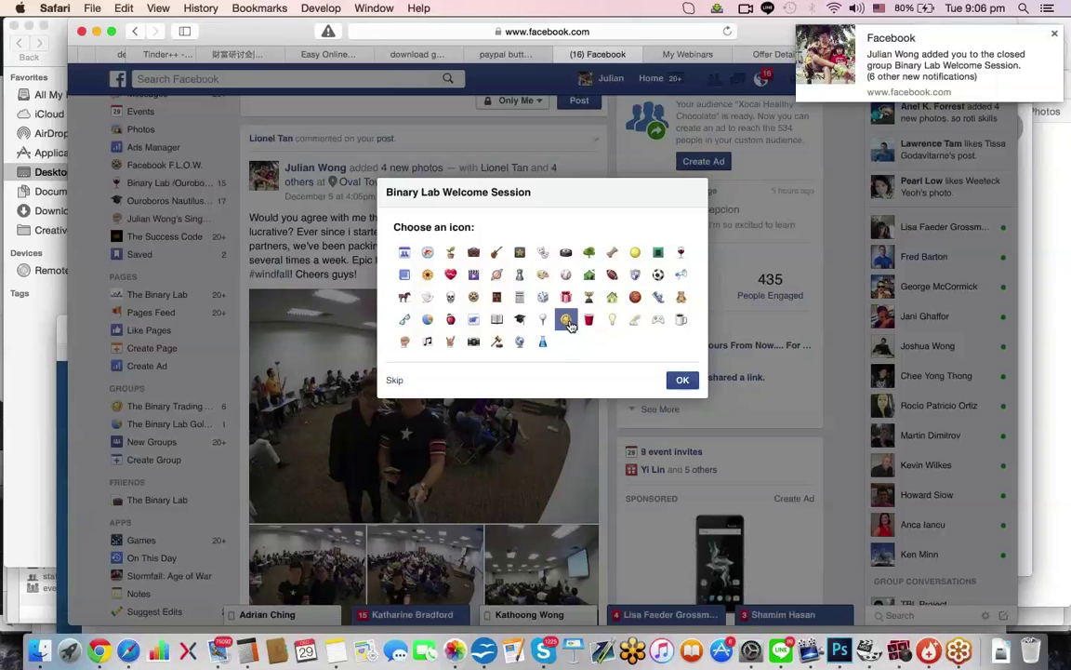
left_click(686, 378)
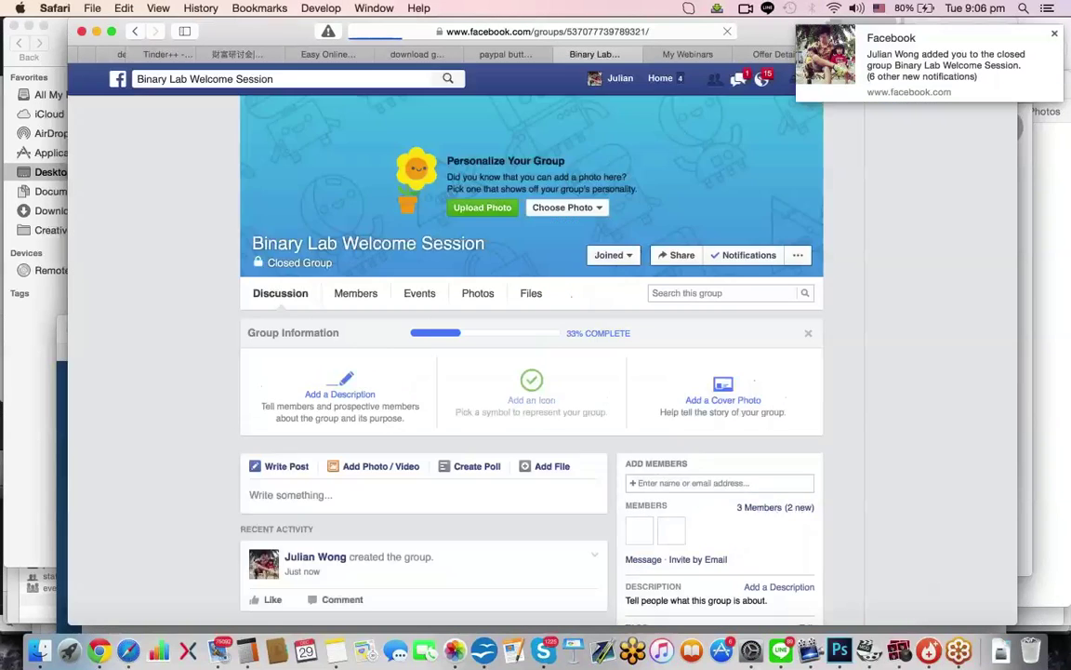
- Open the incoming join request for the Binary Lab Welcome Session group and approve it
scroll(168, 394, "down", 3)
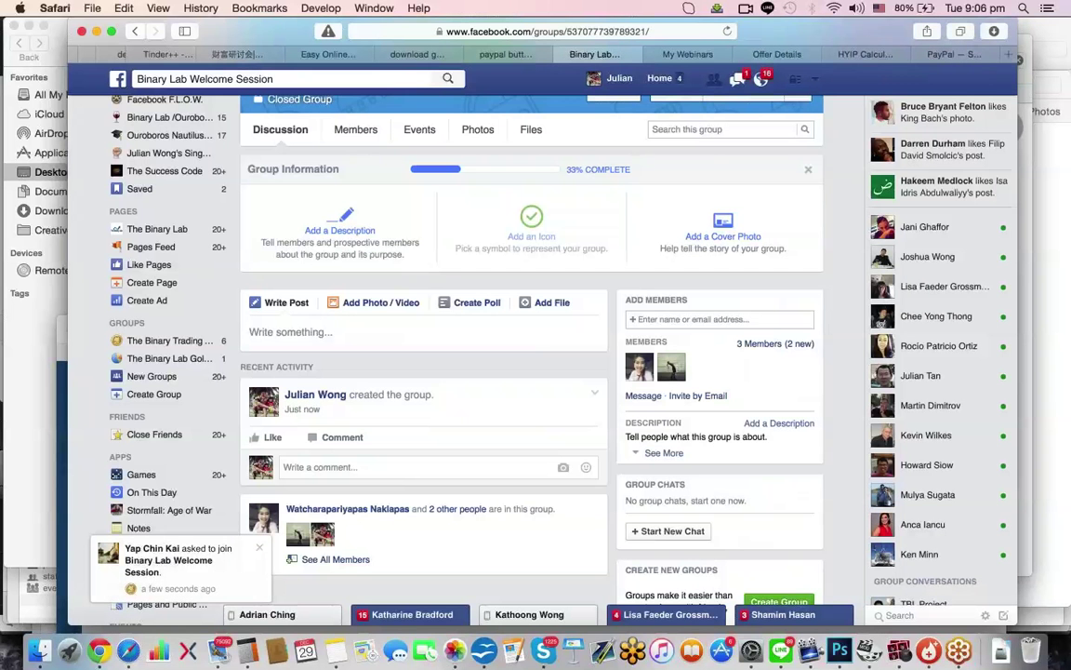
left_click(193, 563)
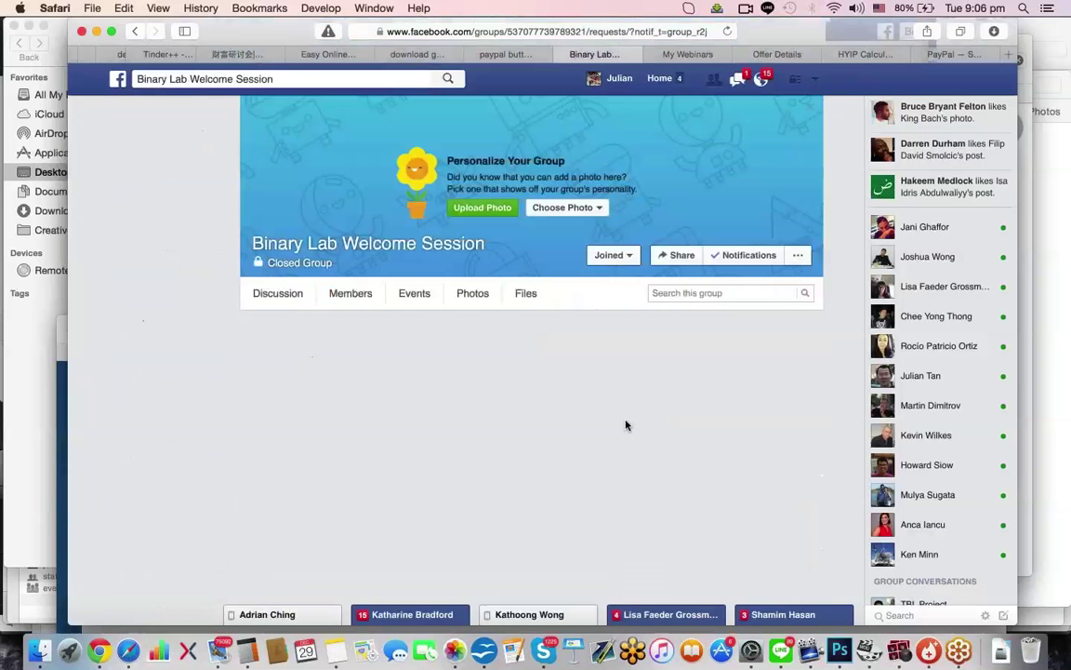
left_click(693, 378)
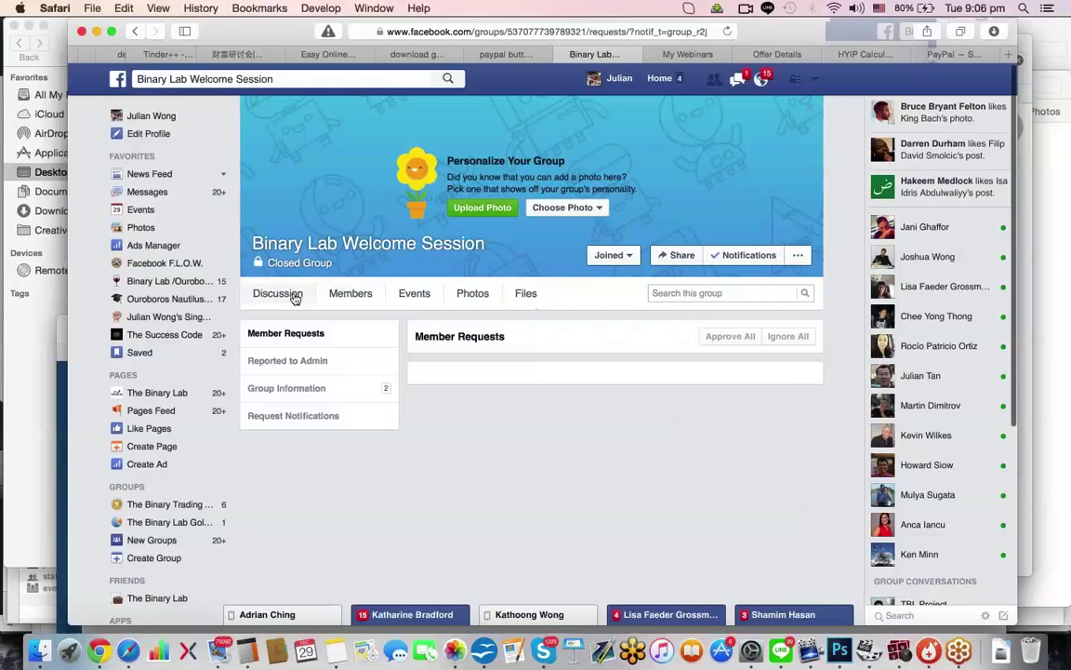
- Check the notifications and the group's discussion page, and switch to the OpenOffice Impress presentation
left_click(761, 79)
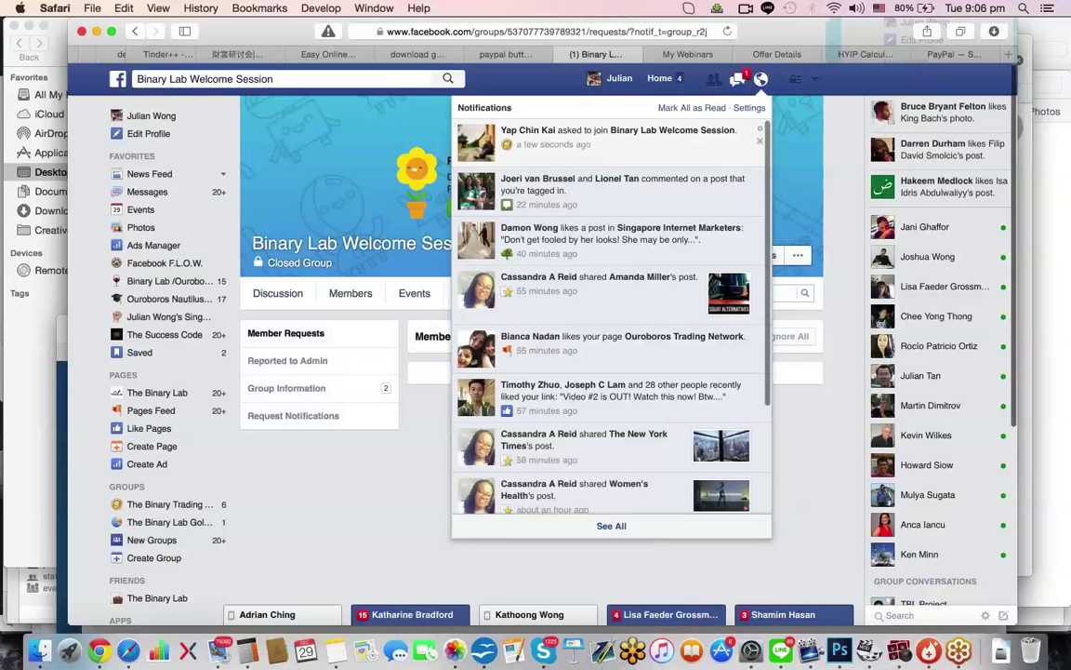
left_click(761, 79)
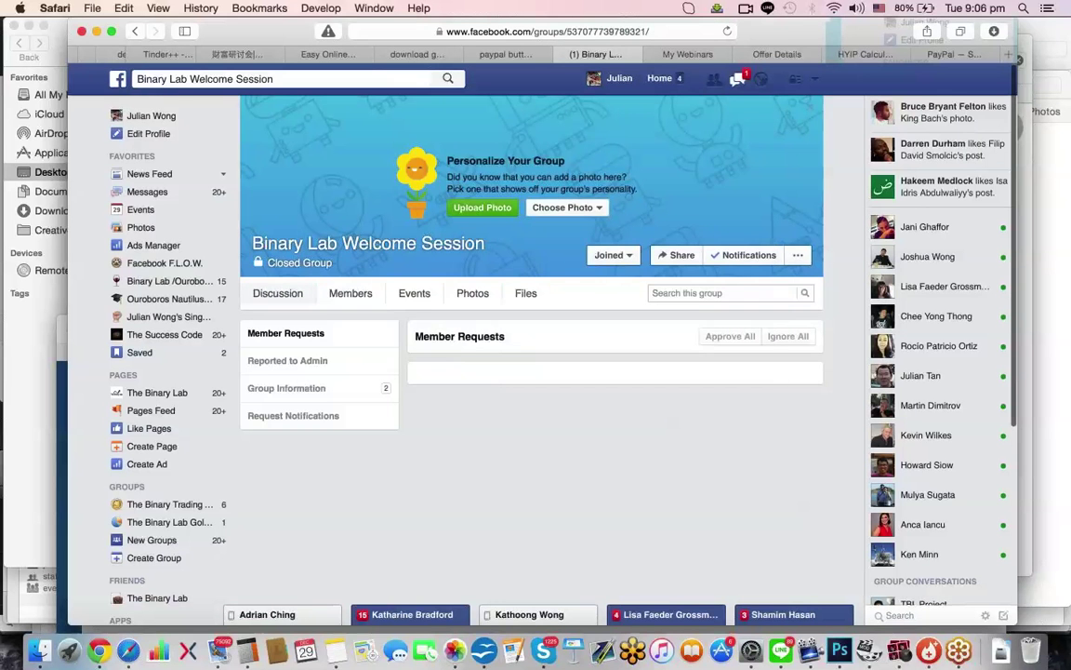
scroll(574, 383, "down", 3)
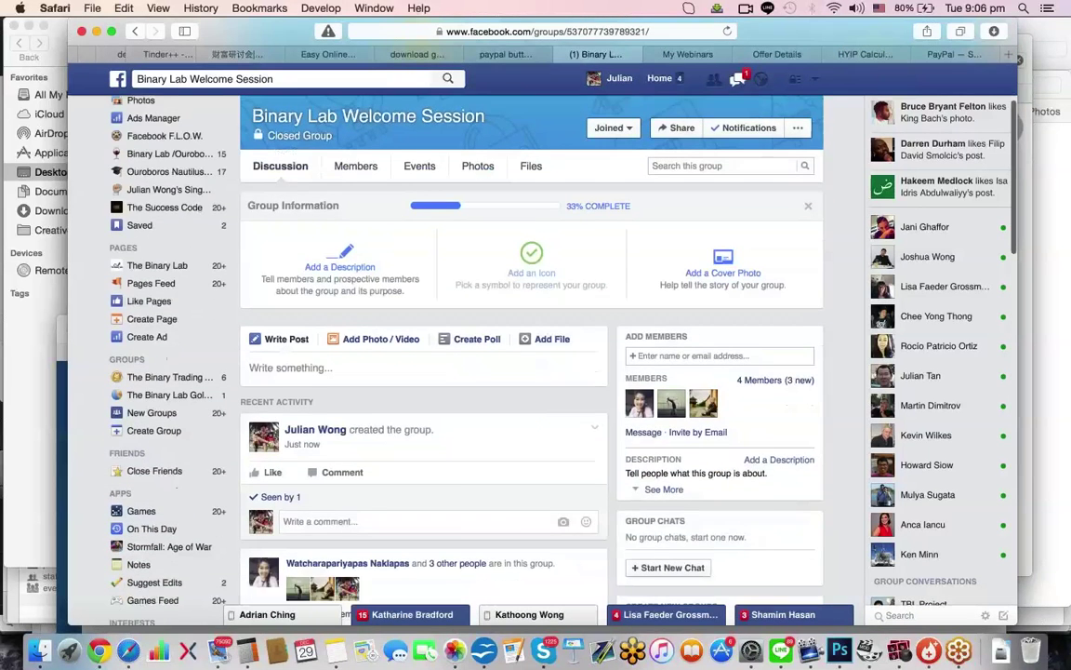
mouse_move(776, 379)
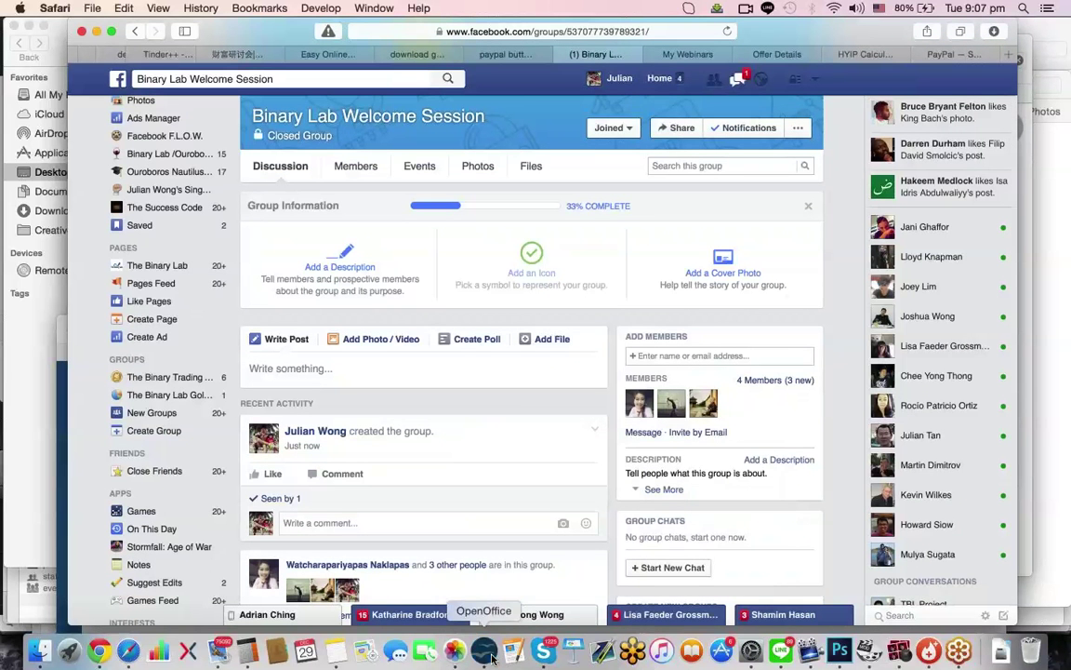
left_click(484, 651)
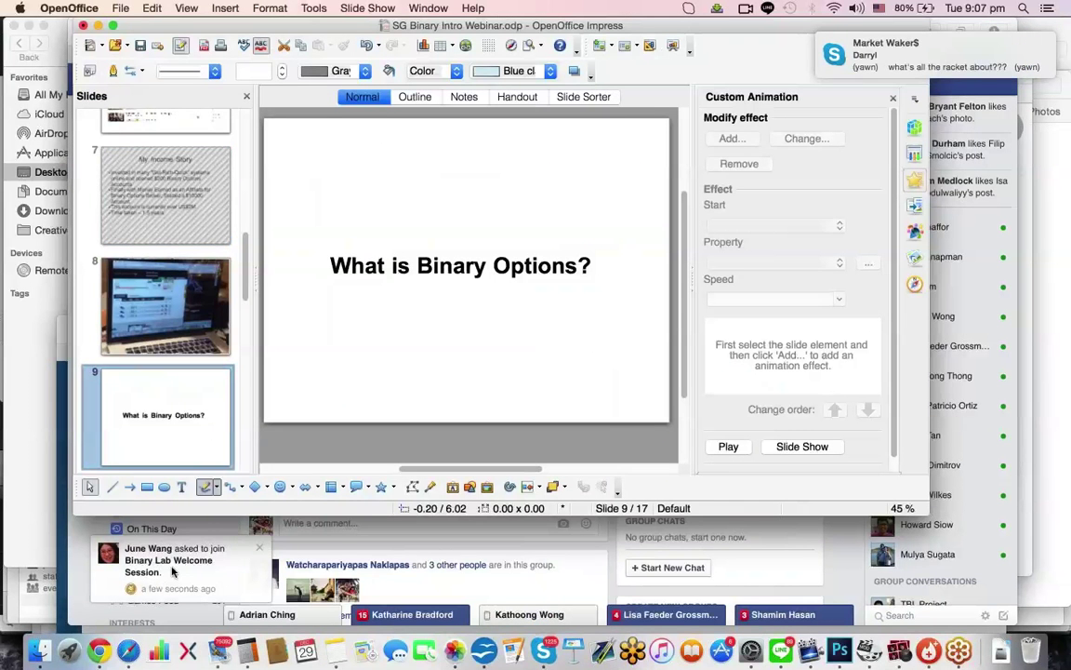
- Return to the group's member requests in Safari, approve all pending ones together and approve one further request individually
left_click(172, 567)
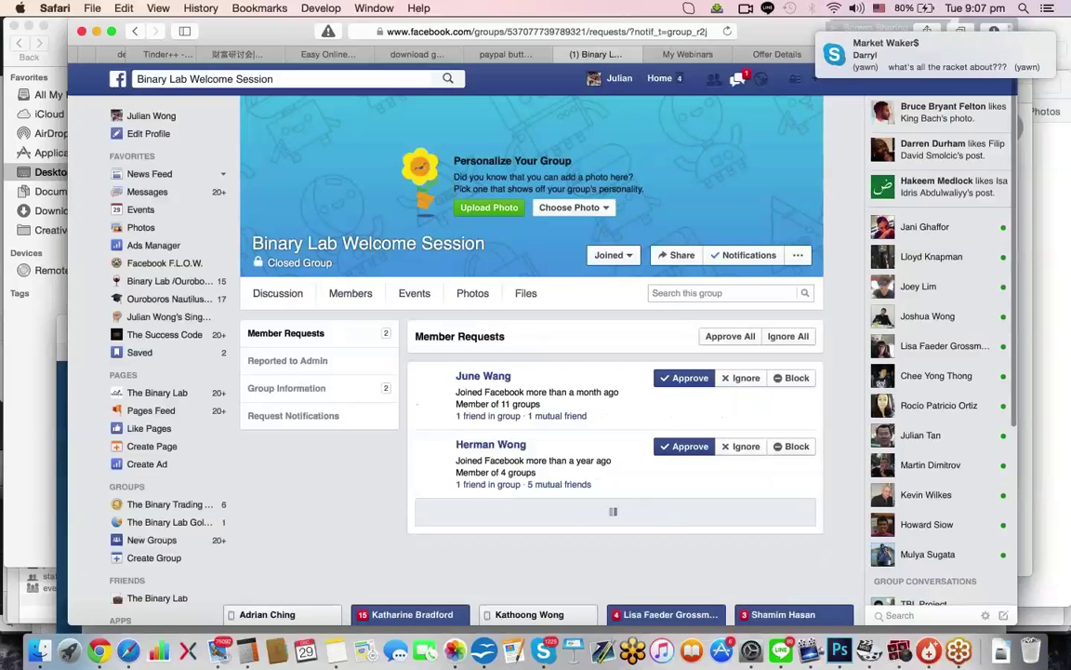
left_click(741, 338)
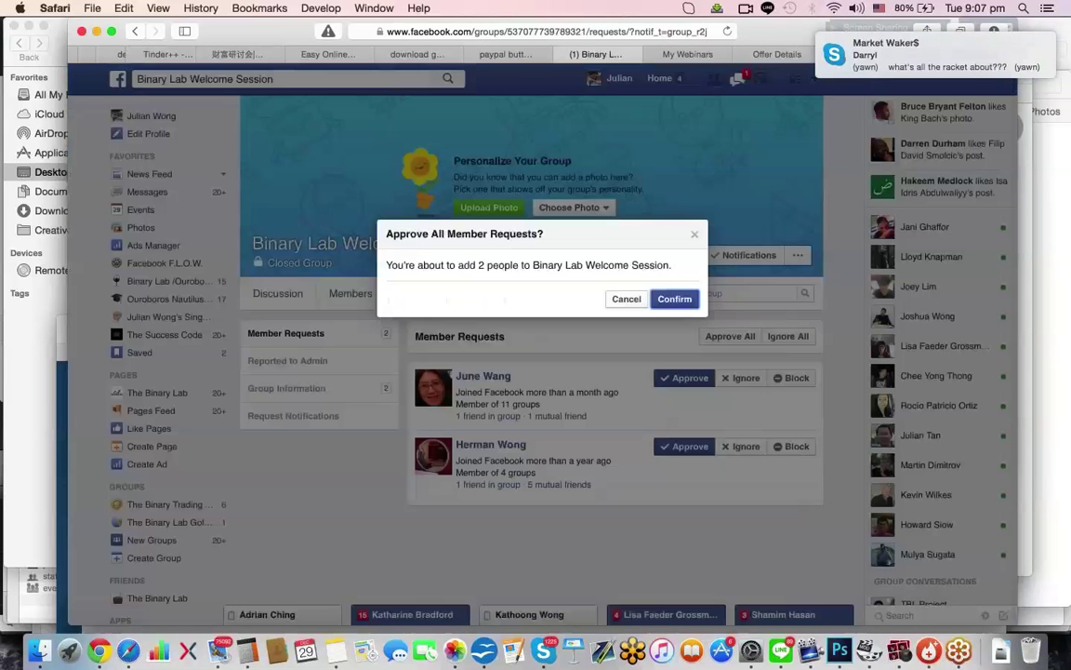
left_click(674, 299)
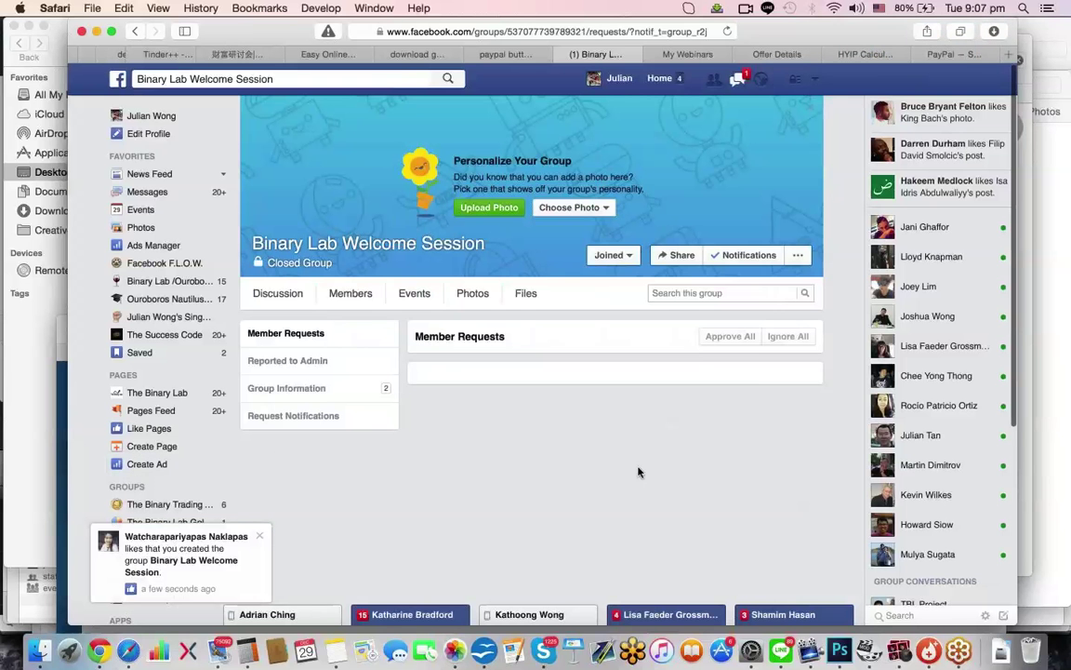
left_click(683, 376)
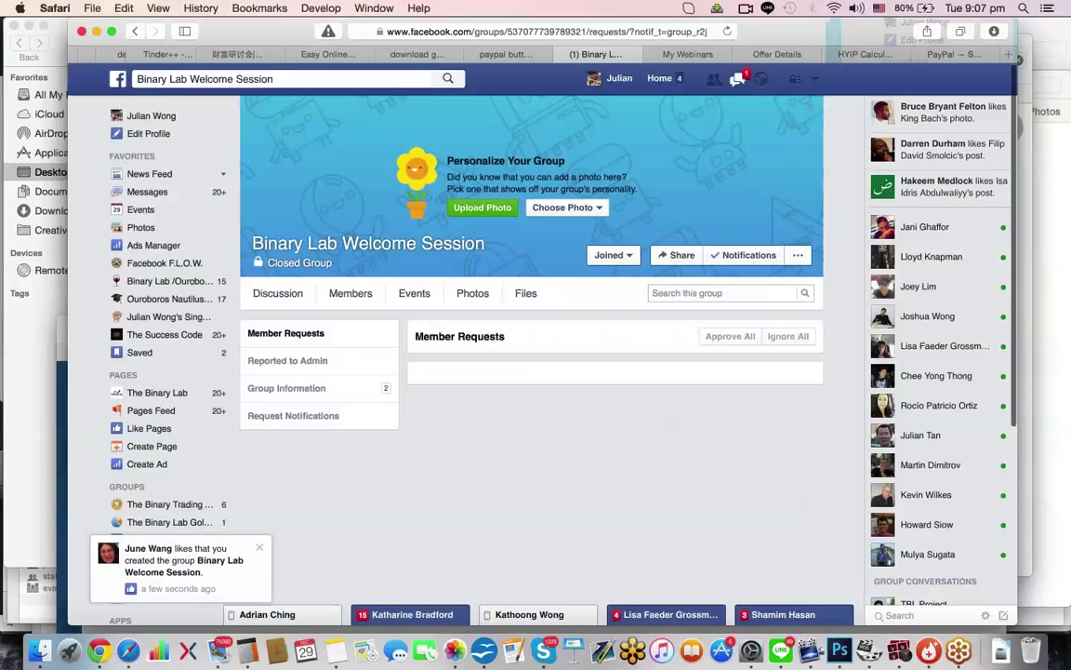
- Open the group's discussion and begin a post reading "Post Questions as a comment to this post so that the answers"
left_click(291, 295)
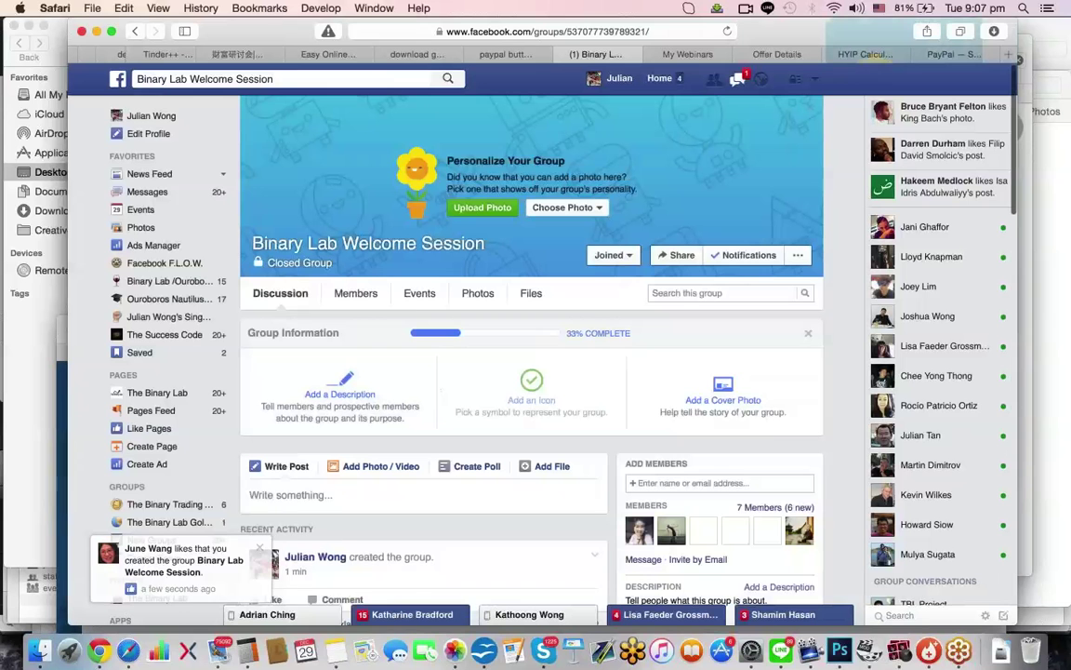
left_click(288, 495)
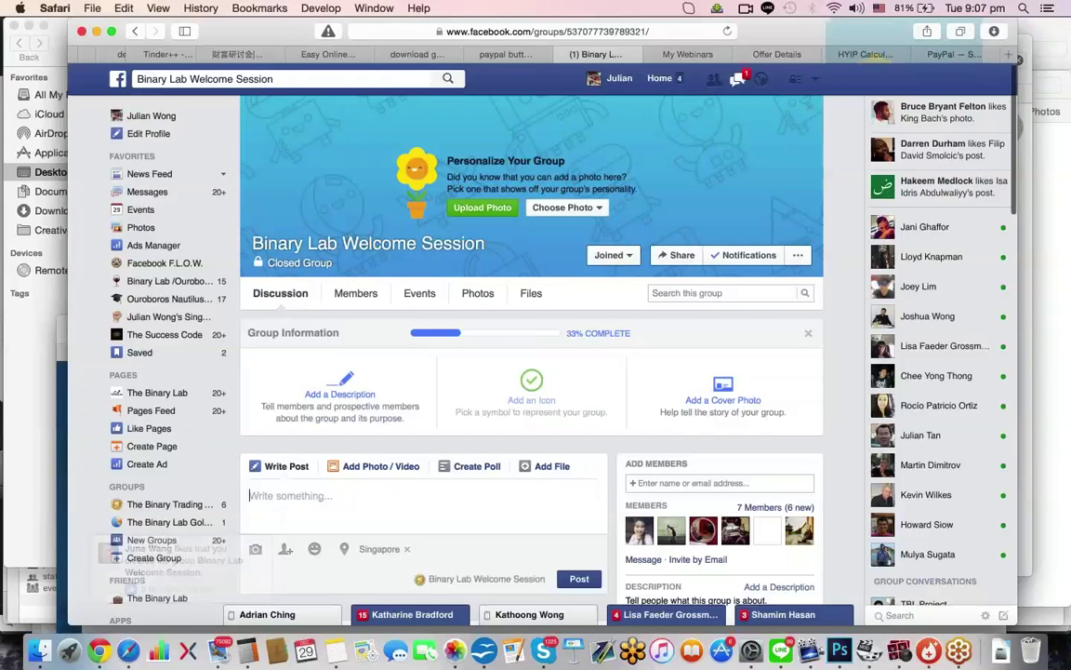
type("Ppoo")
key("BackSpace")
key("BackSpace")
type("ost")
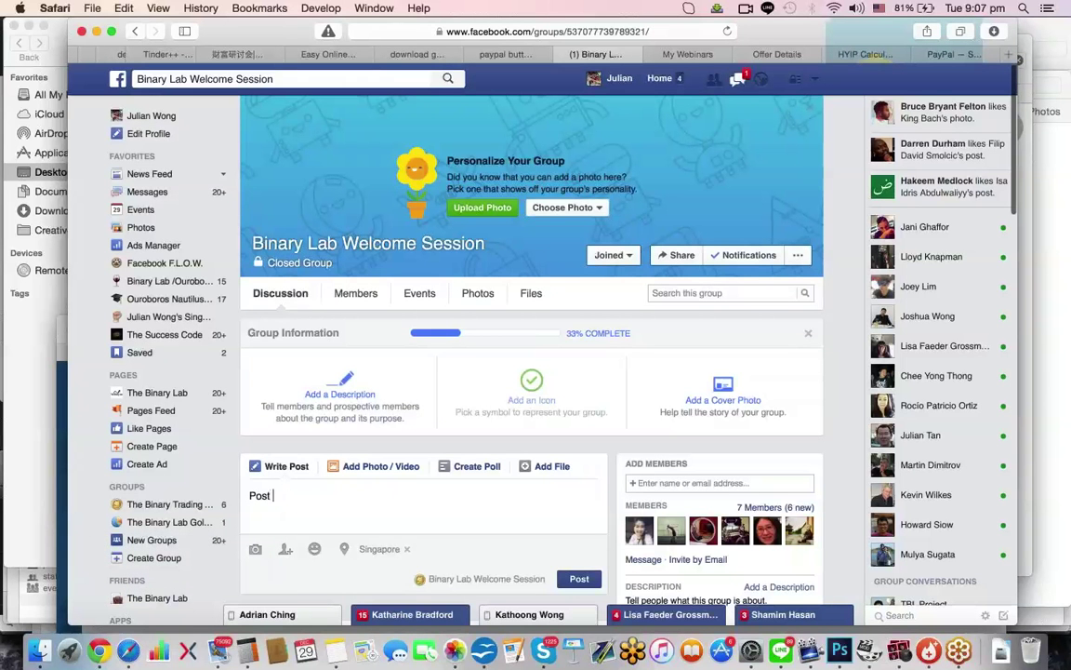
type(" Questions as a comment to this p")
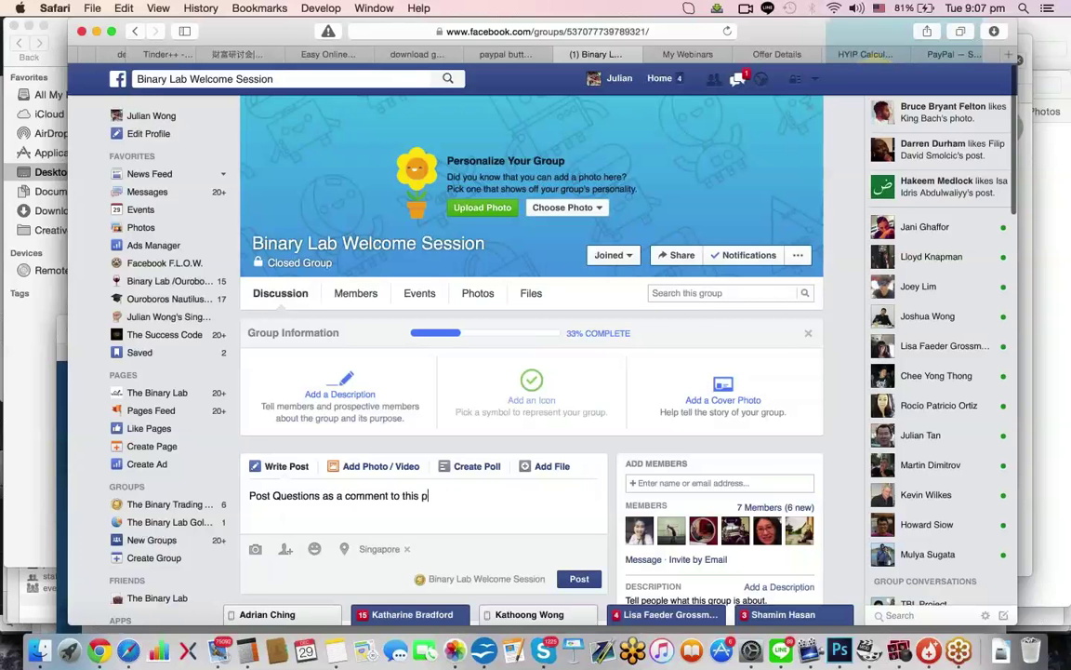
type("ost s")
type("o that the answers")
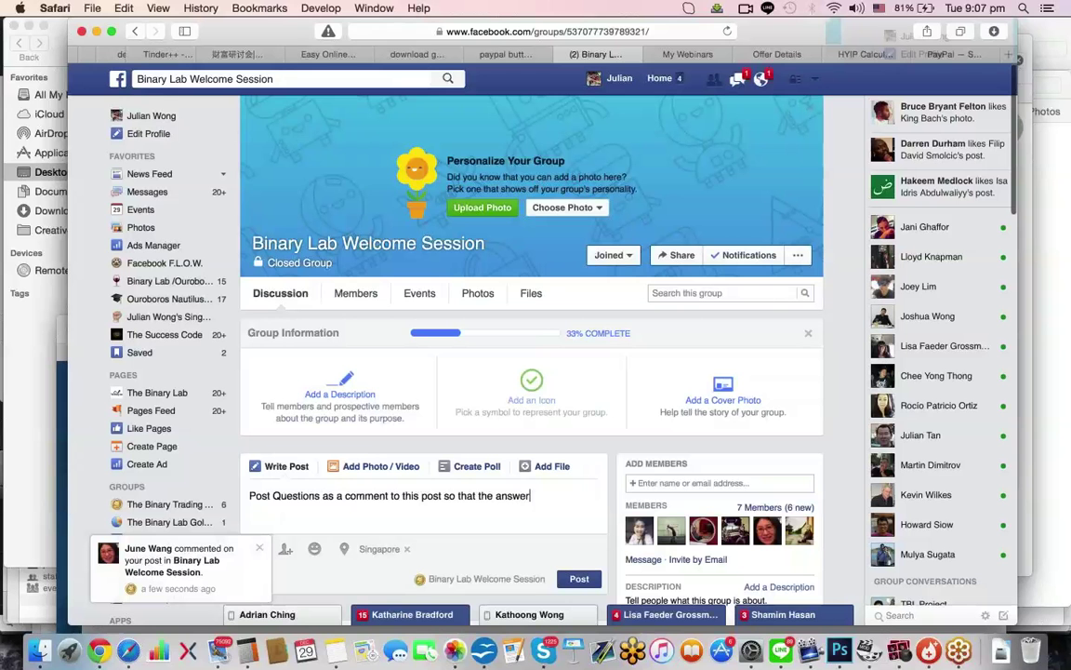
- Replace the draft's last word with "questions and answers are going to remain here for"
key("BackSpace")
key("BackSpace")
key("BackSpace")
key("BackSpace")
key("BackSpace")
key("BackSpace")
key("BackSpace")
type("questions and anse")
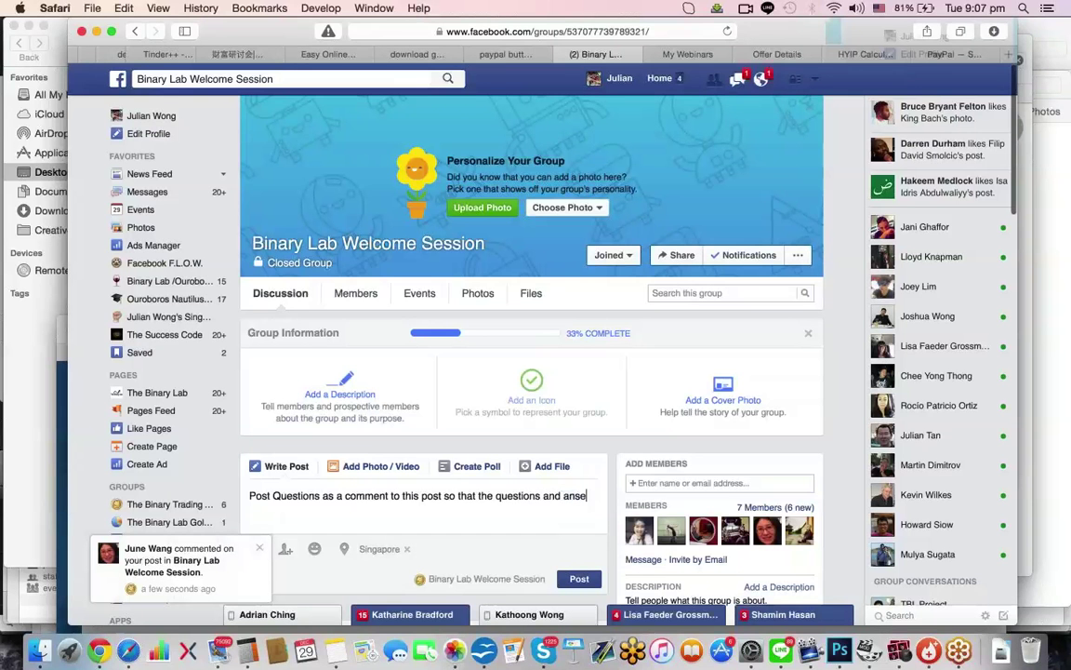
key("BackSpace")
type("wers are go")
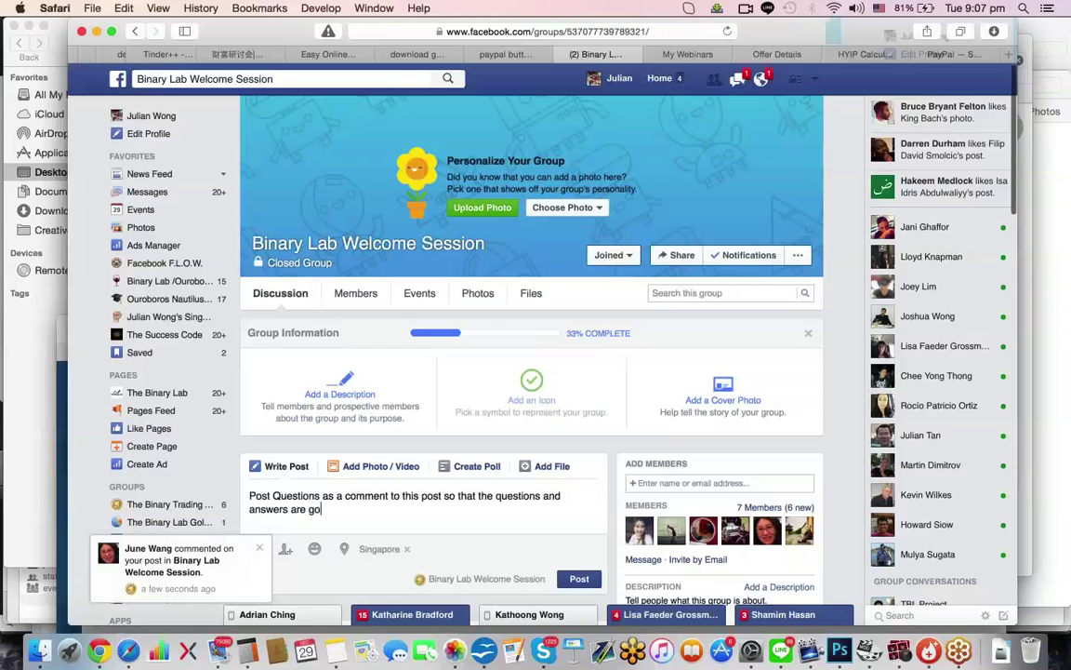
type("ing to remain her fr")
key("BackSpace")
key("BackSpace")
key("BackSpace")
type("e for ")
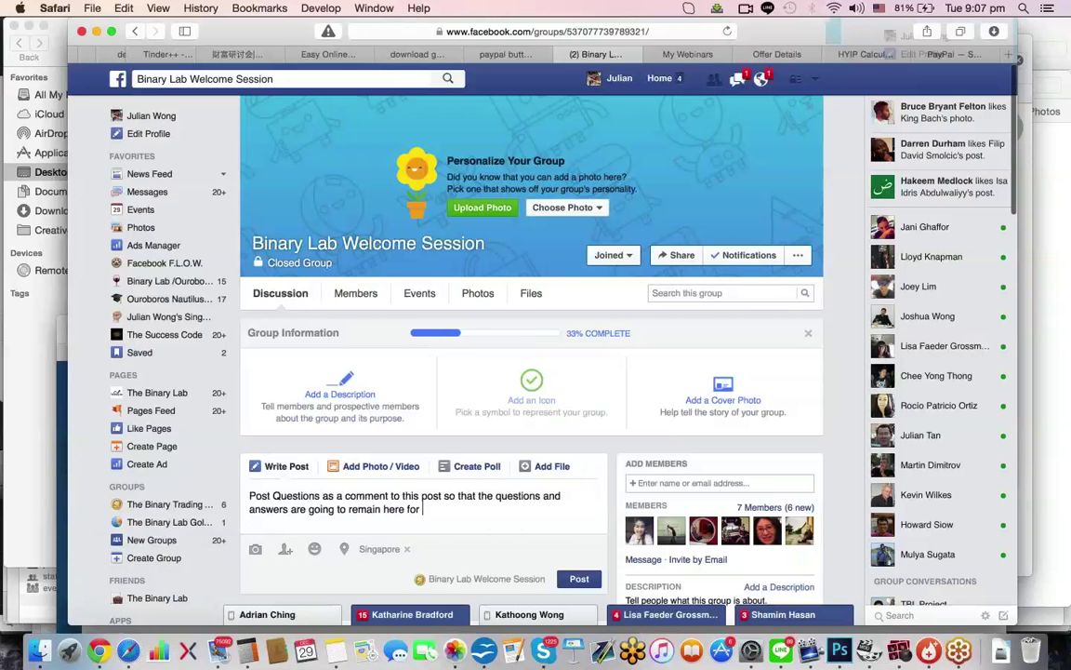
- Complete the draft with "even after we end today's webinar." and publish it in the group
type("even after we end to")
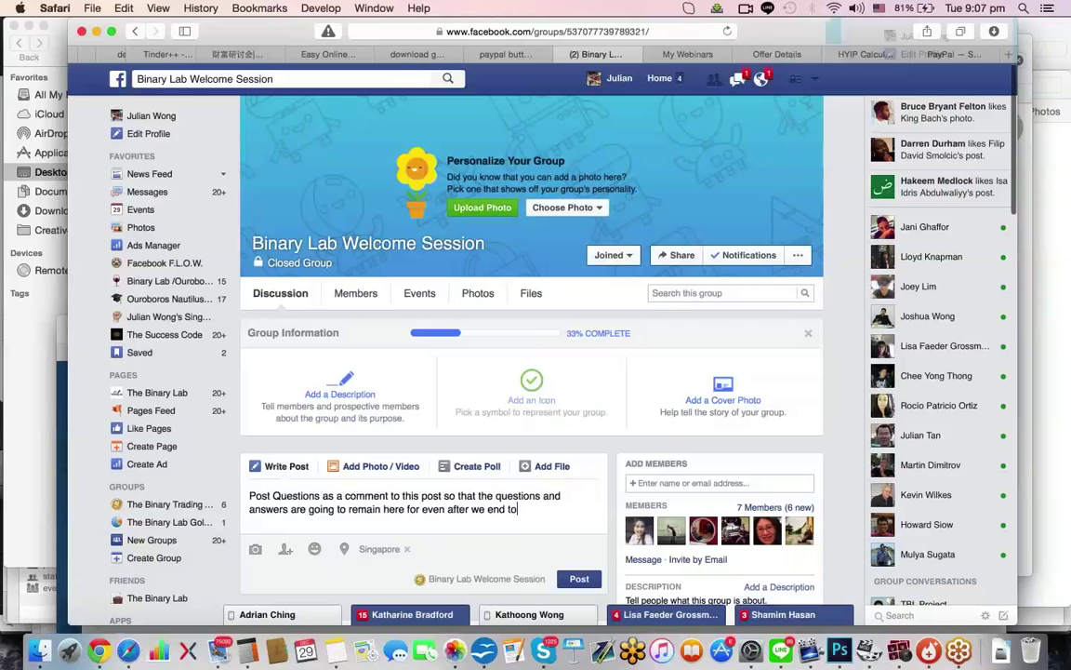
type("day's webinar.")
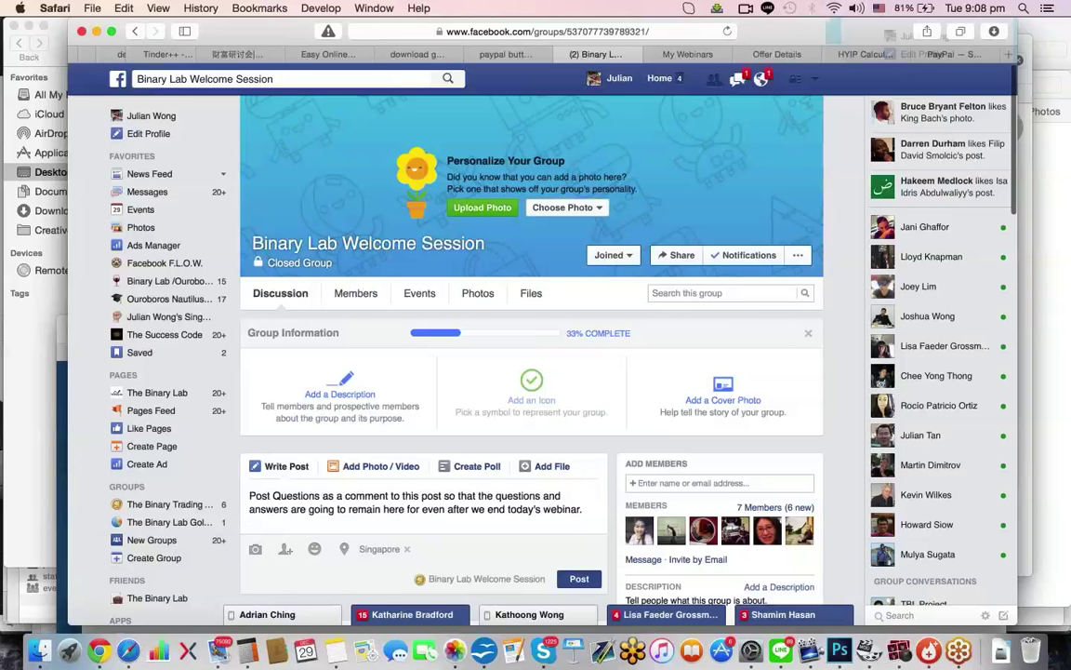
left_click(580, 578)
scroll(625, 388, "down", 5)
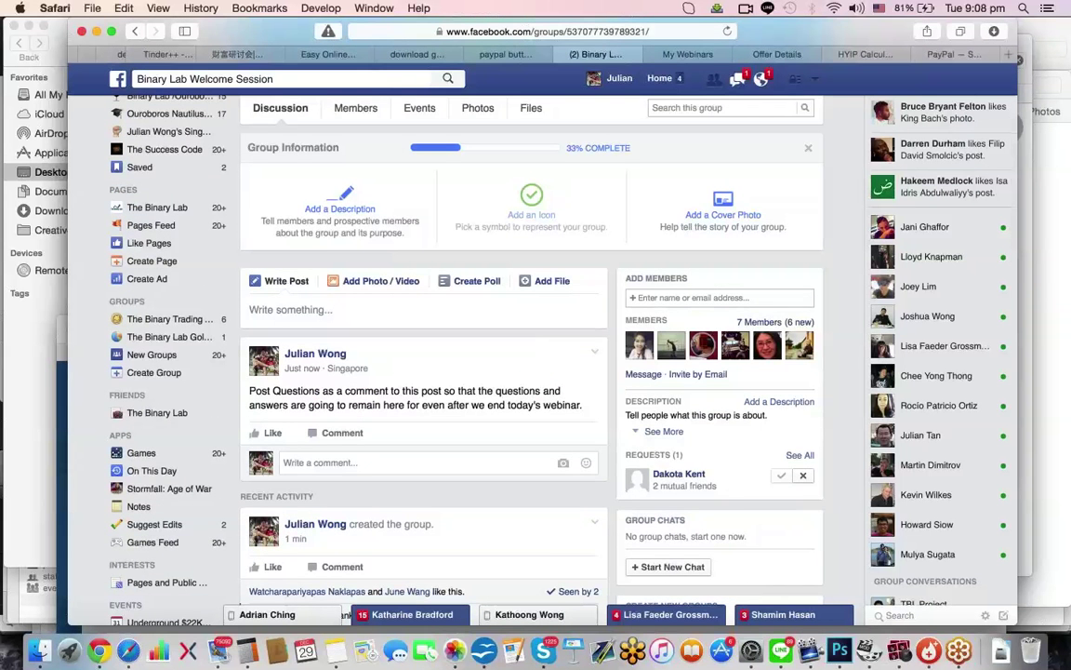
scroll(535, 372, "down", 4)
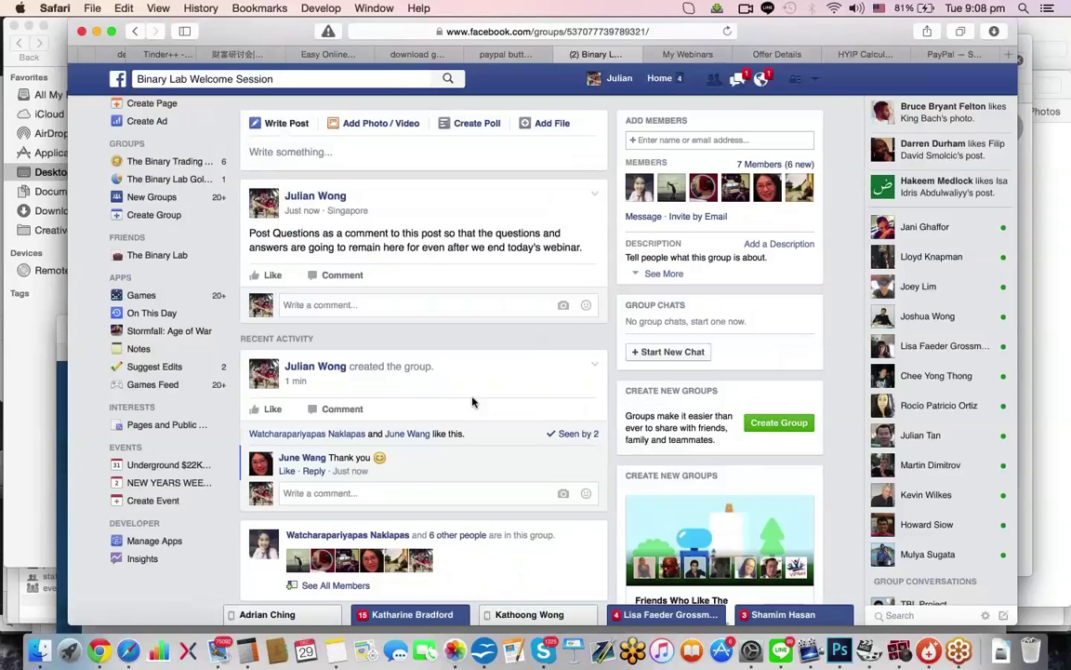
- Switch to the OpenOffice Impress presentation, and return to Safari by opening the new join request for the Facebook group
left_click(483, 651)
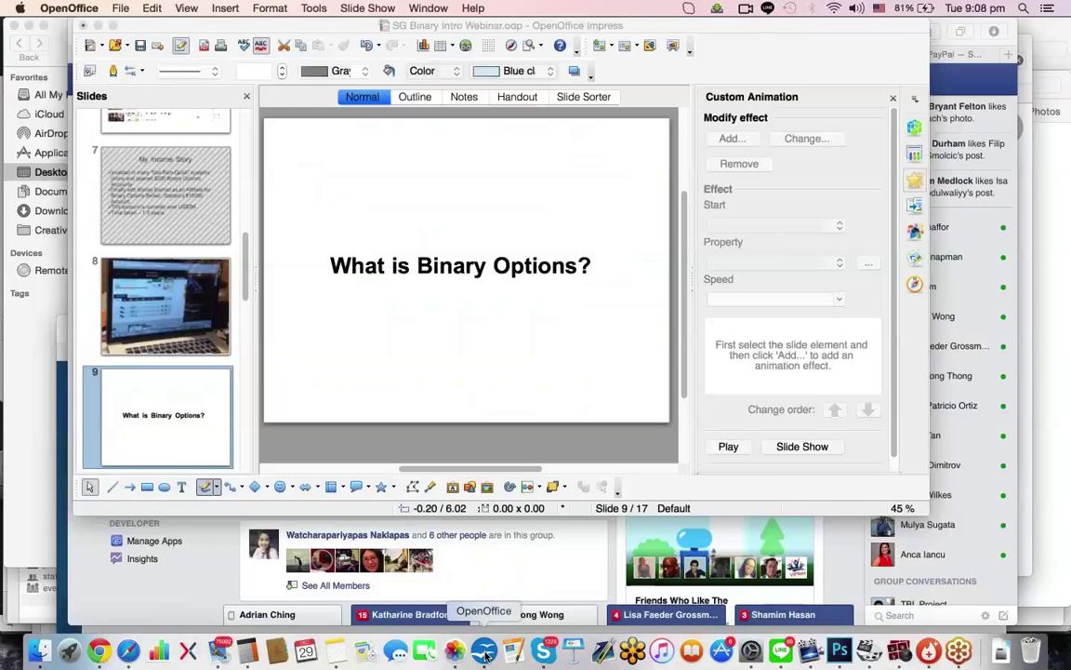
left_click(314, 9)
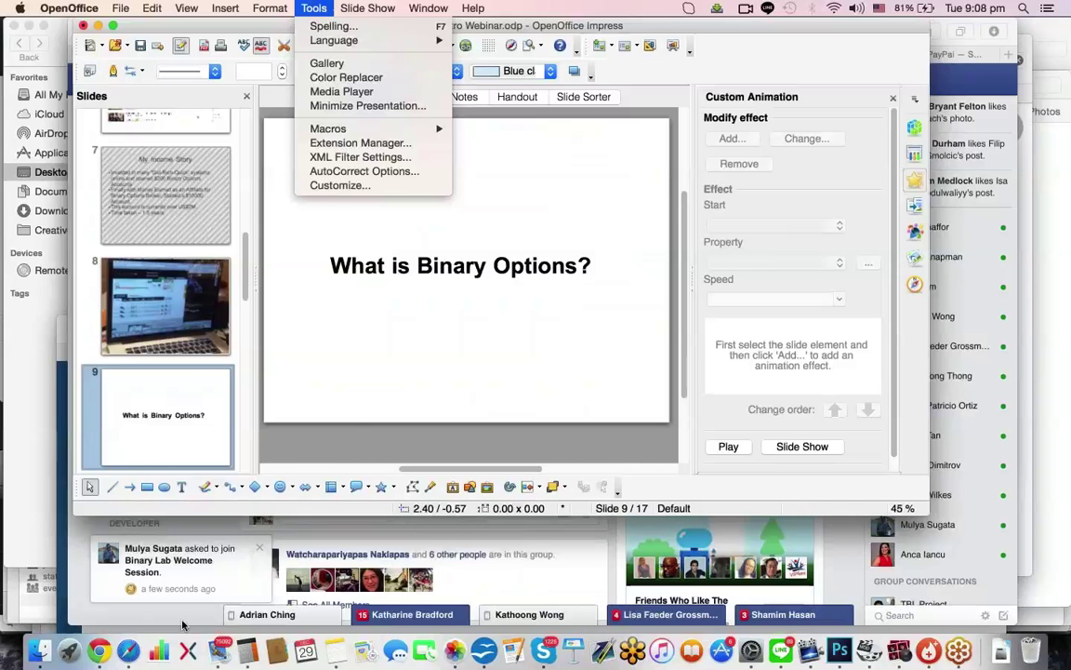
left_click(197, 555)
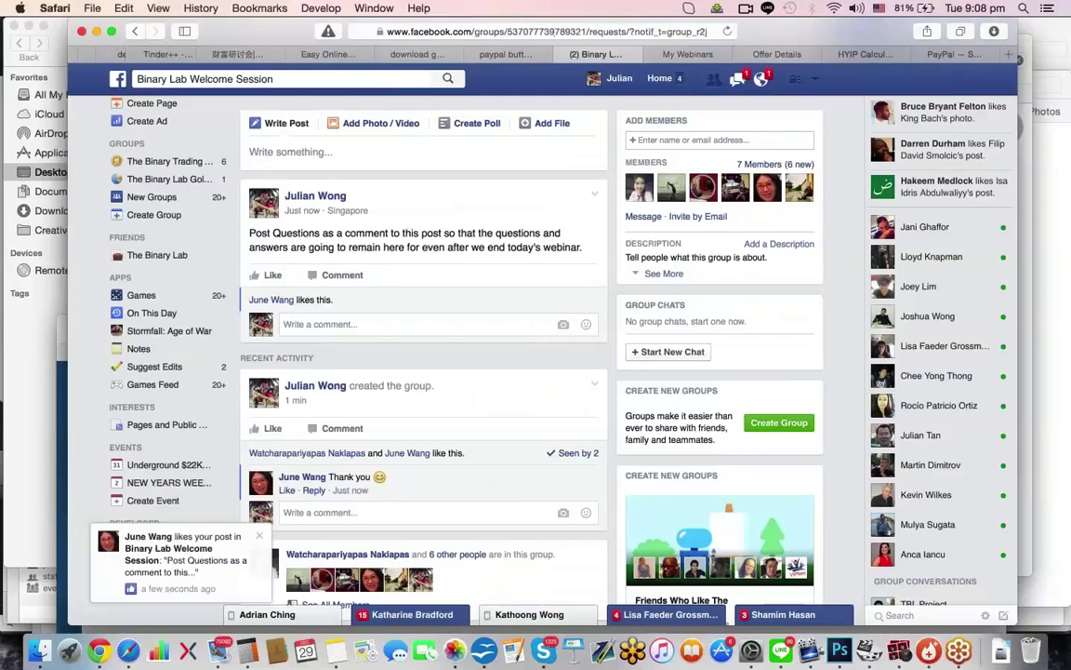
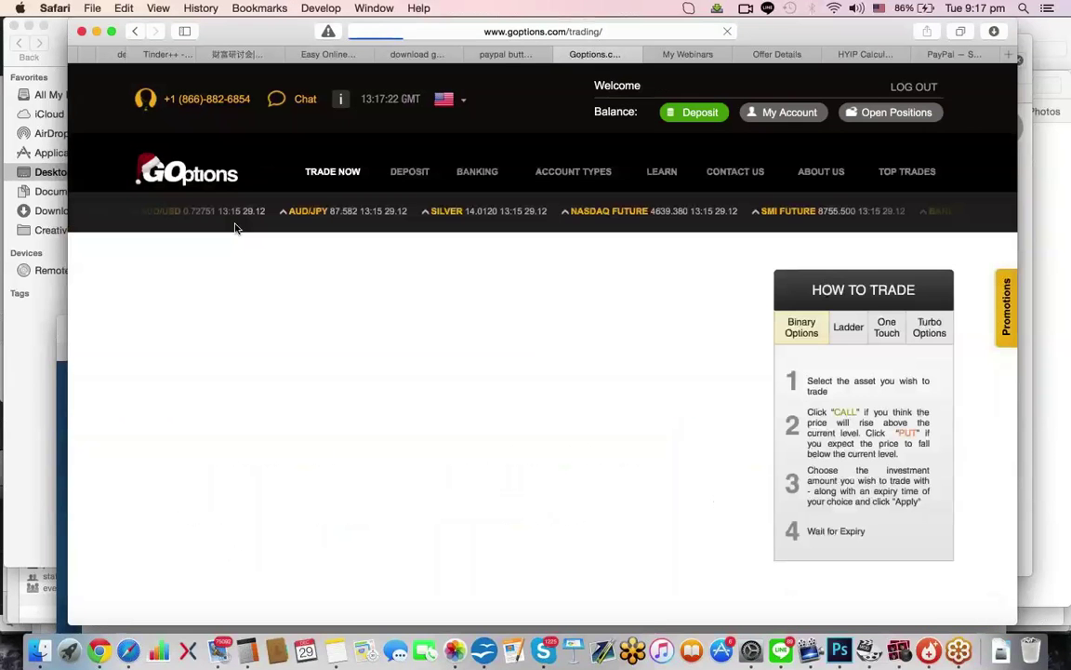
- Show the Turbo trades on GOptions and try expiries of 30, 60, 90, 120 and 300 seconds on the first AUD/USD trade
scroll(376, 297, "down", 1)
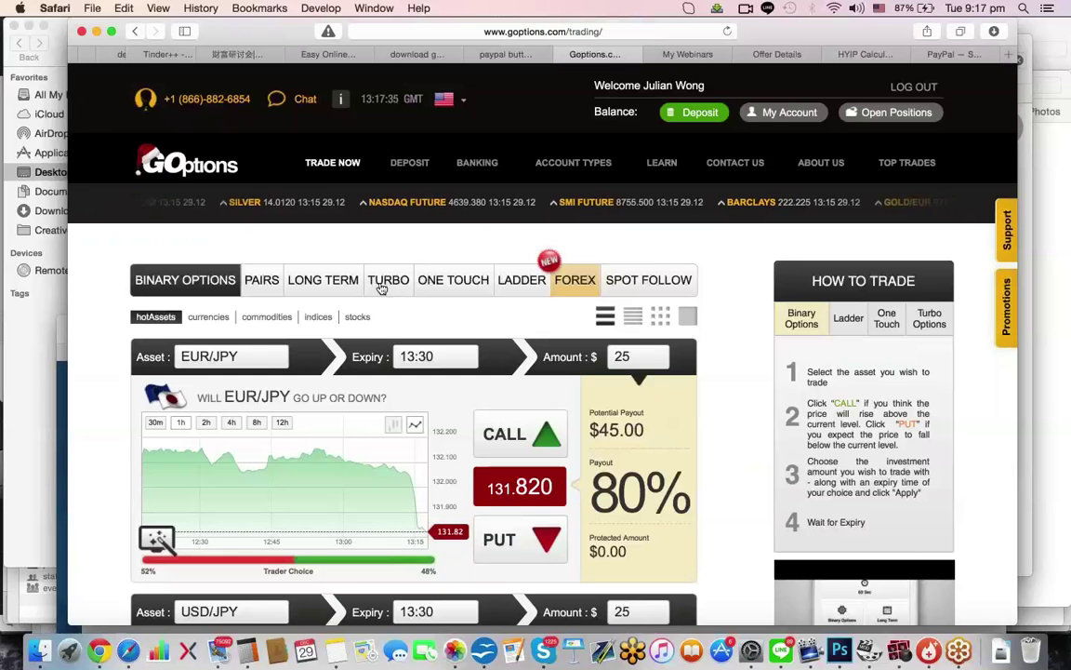
left_click(382, 286)
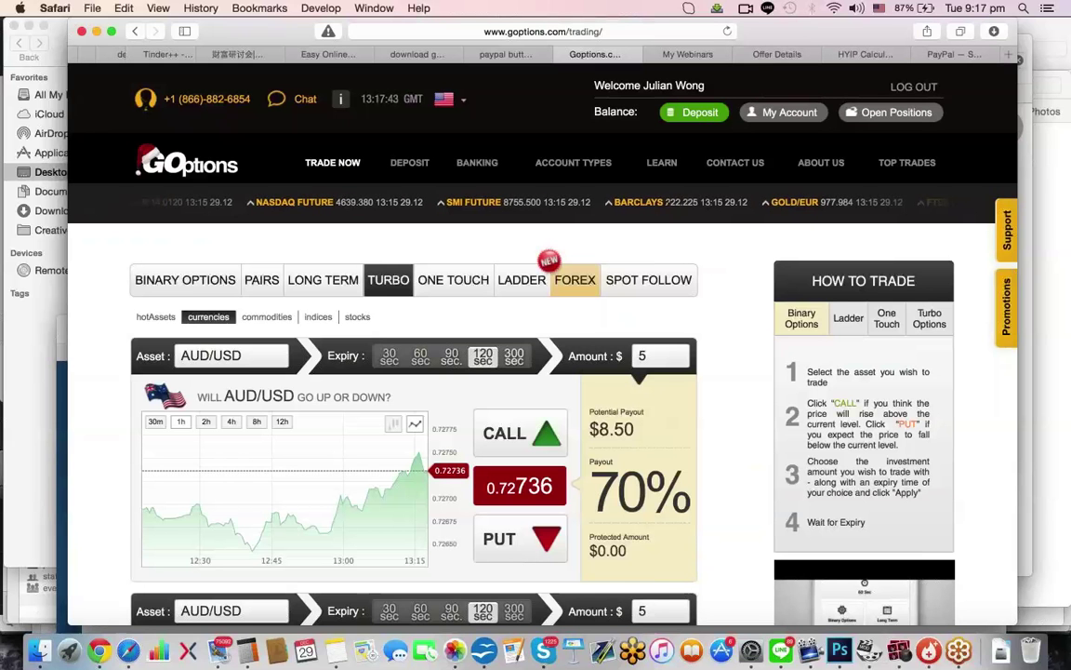
right_click(390, 363)
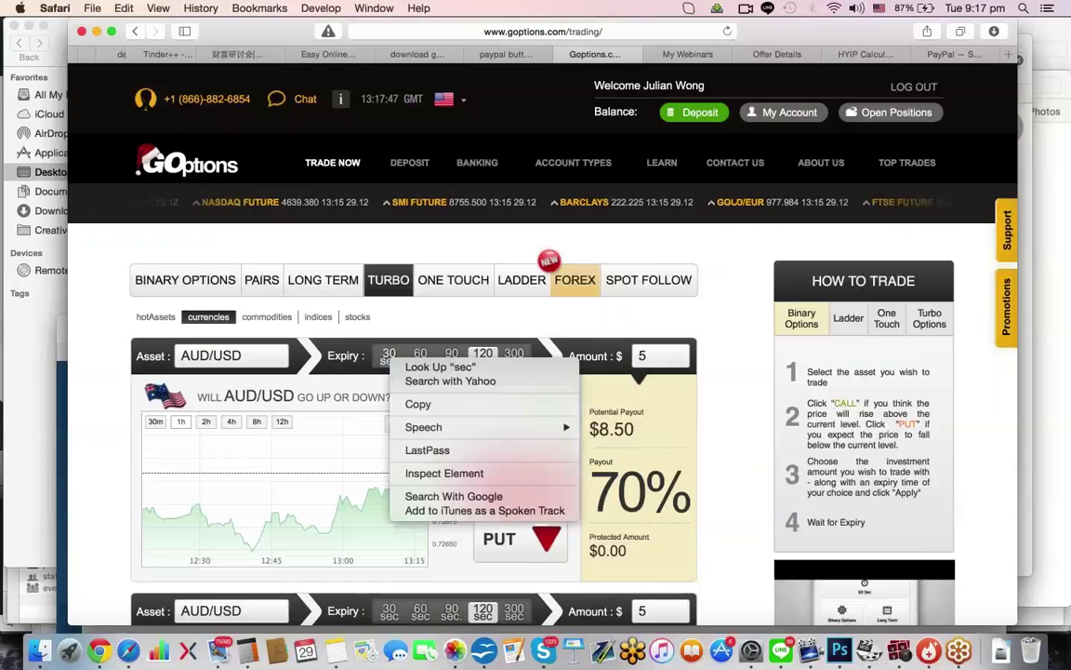
left_click(391, 359)
left_click(392, 356)
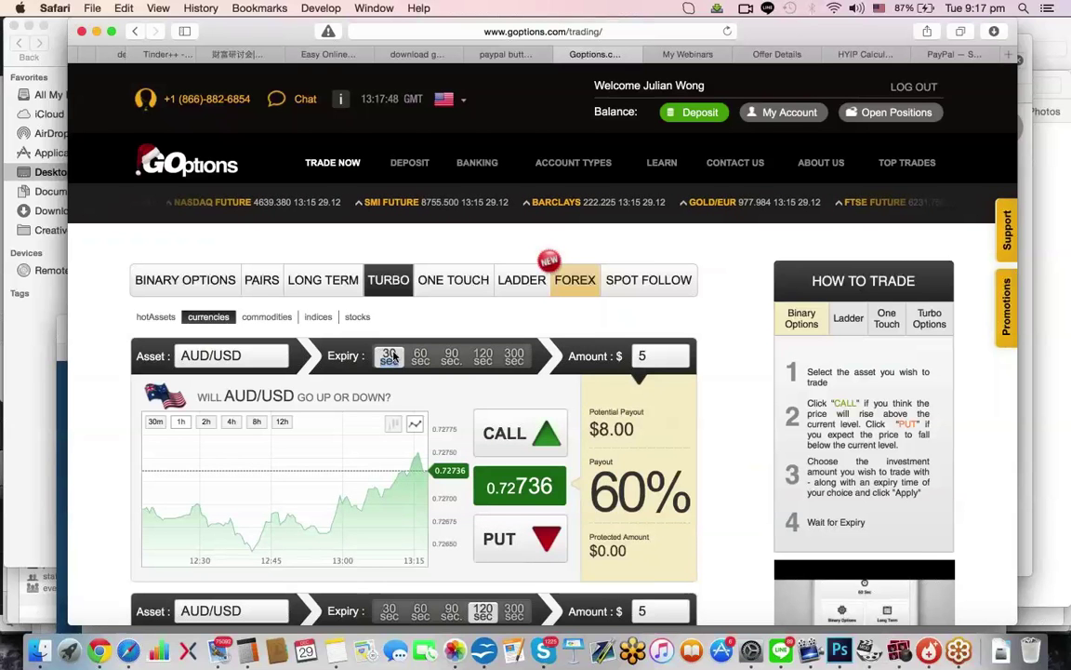
left_click(420, 356)
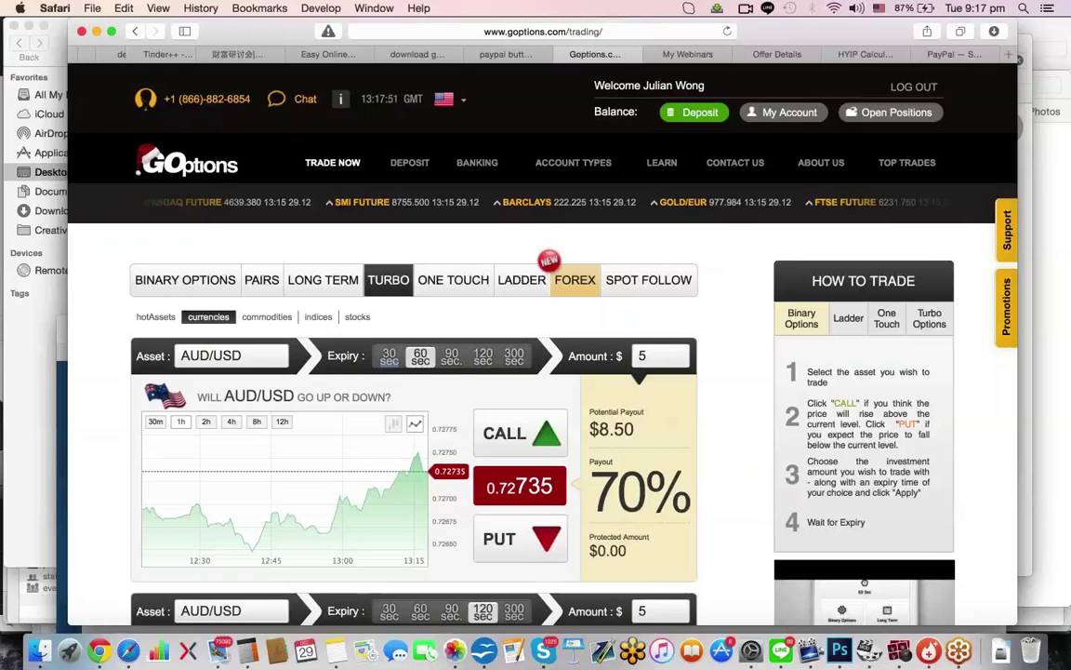
left_click(452, 357)
left_click(483, 357)
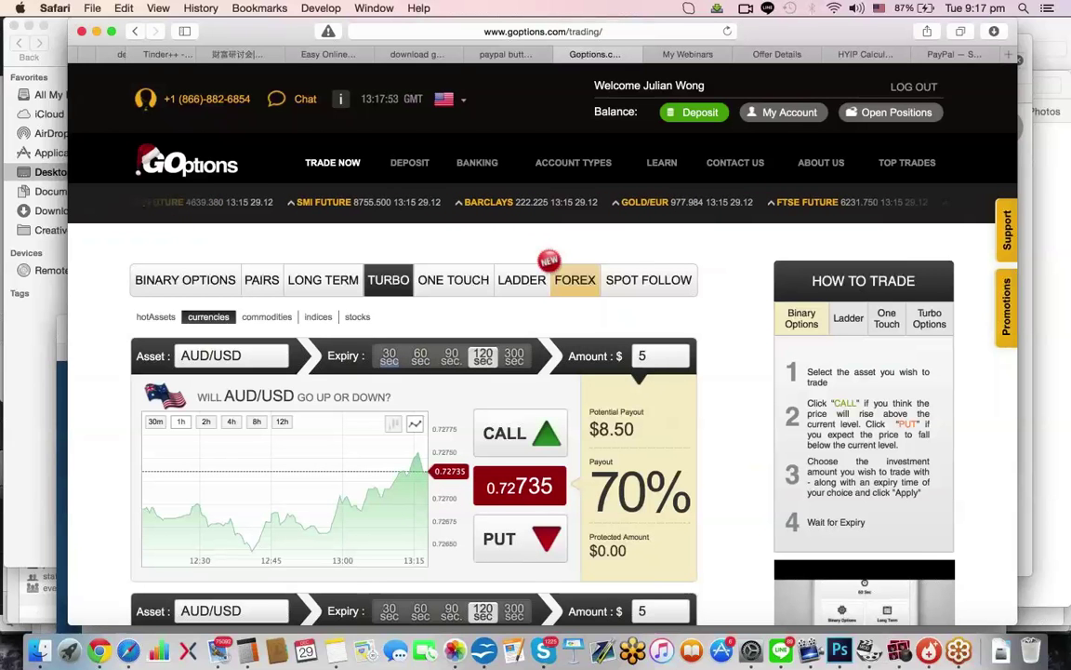
left_click(513, 357)
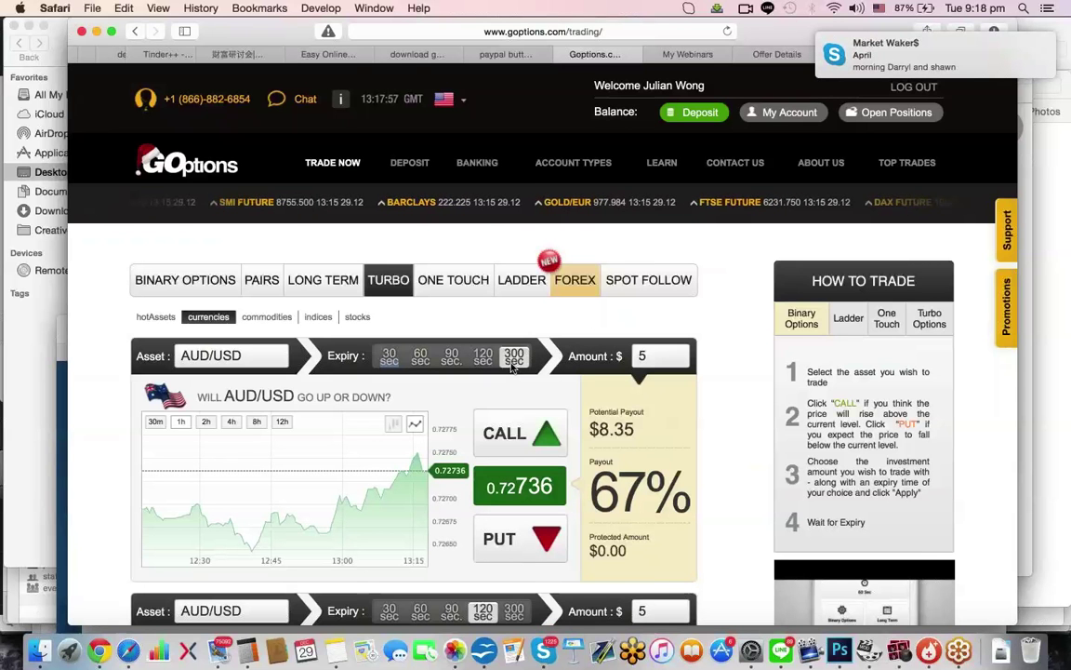
- Show the Binary Options trades and try the expiry times 13:45, 14:00, 15:00 and 23:30 on the EUR/JPY trade
left_click(191, 277)
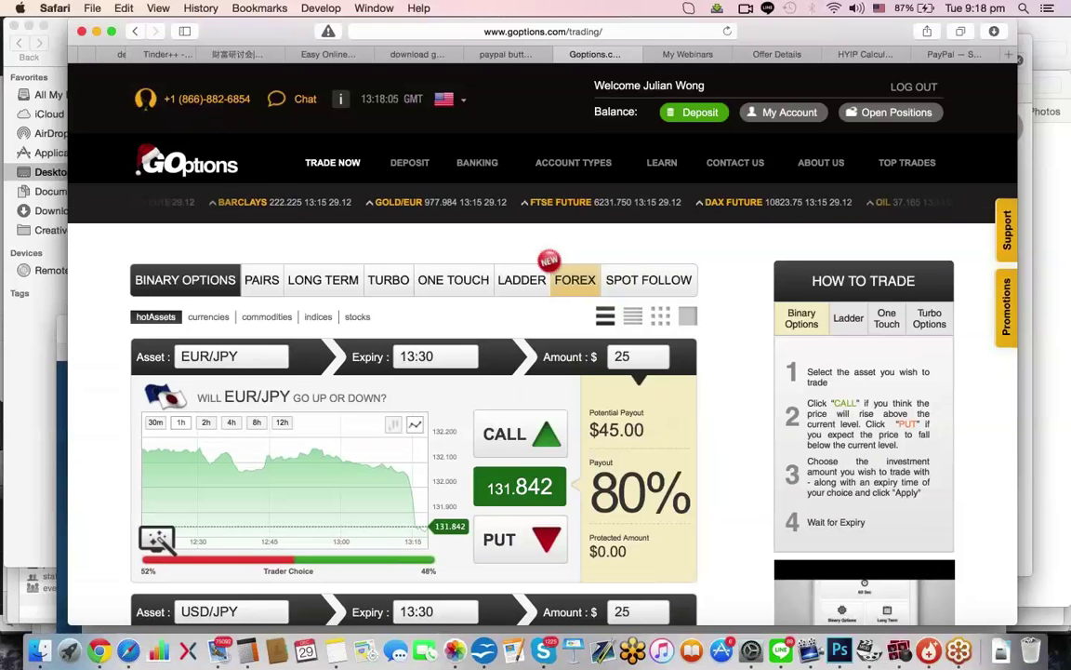
scroll(441, 372, "down", 2)
left_click(441, 339)
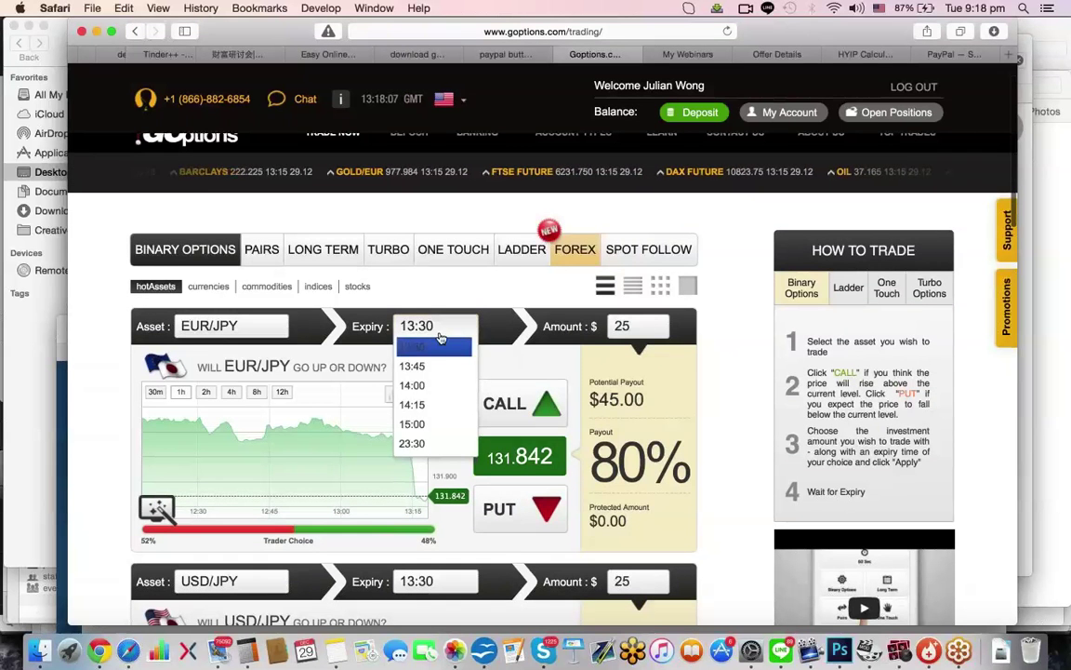
left_click(437, 366)
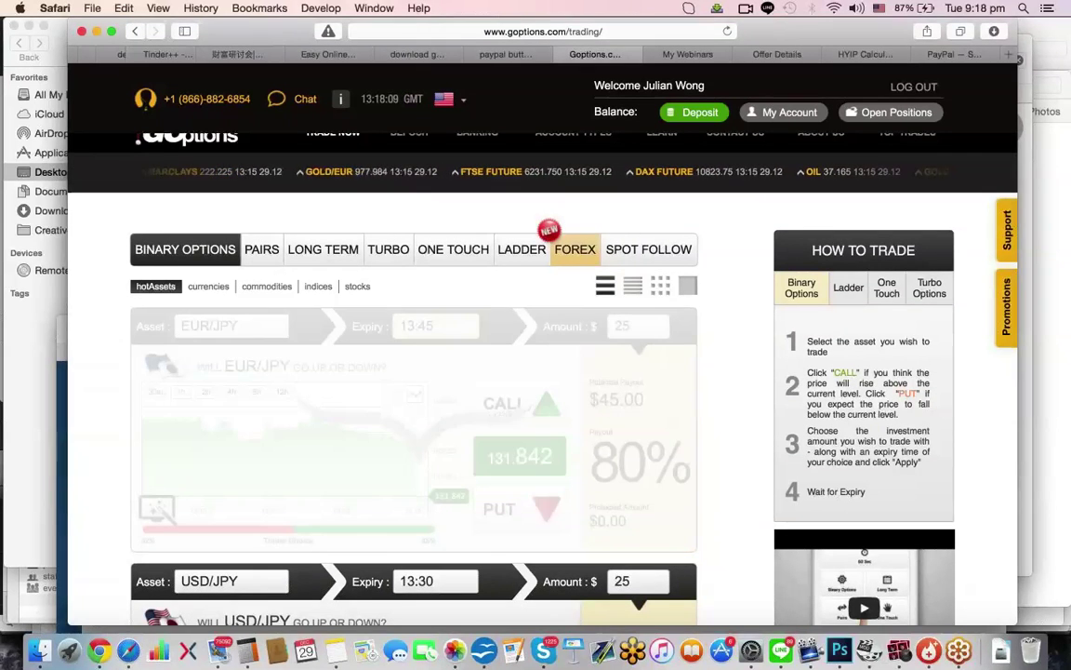
left_click(436, 327)
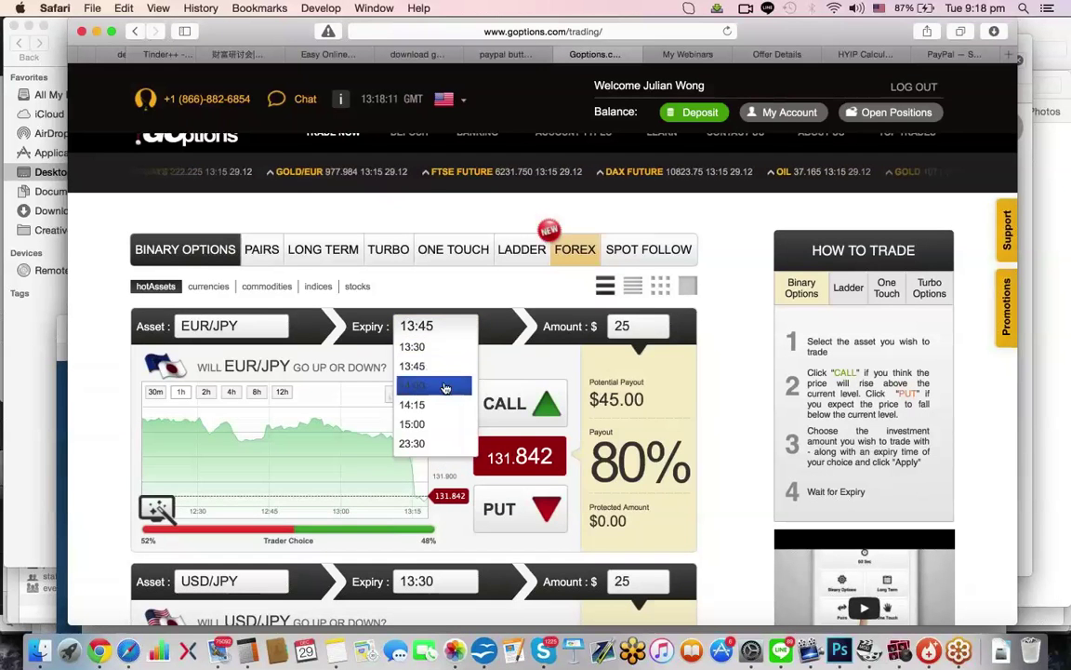
left_click(445, 386)
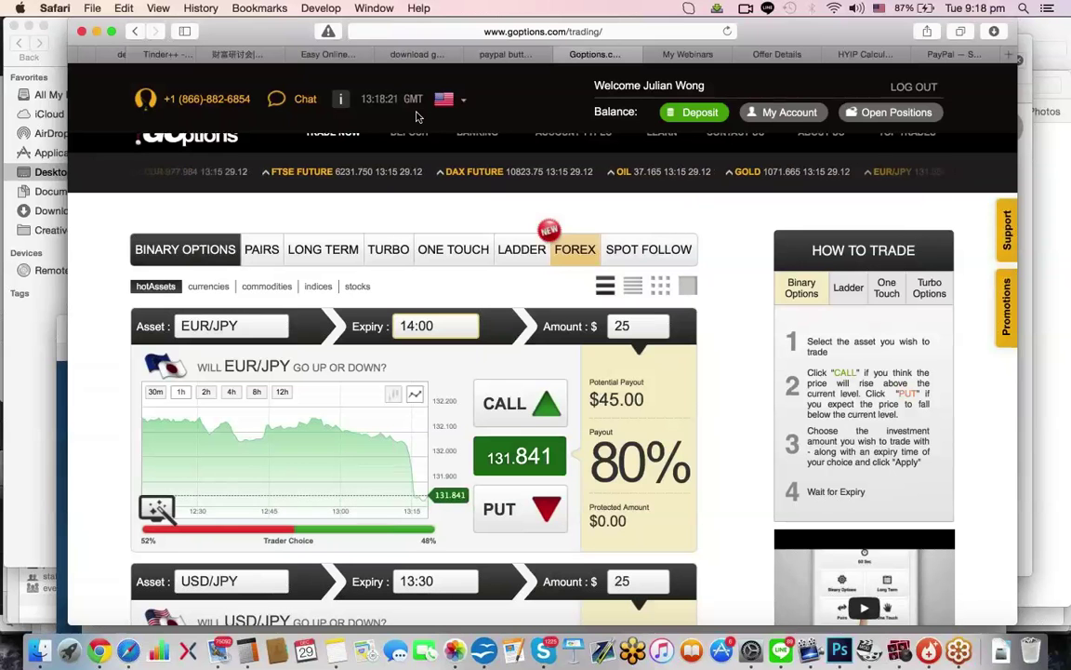
left_click(435, 326)
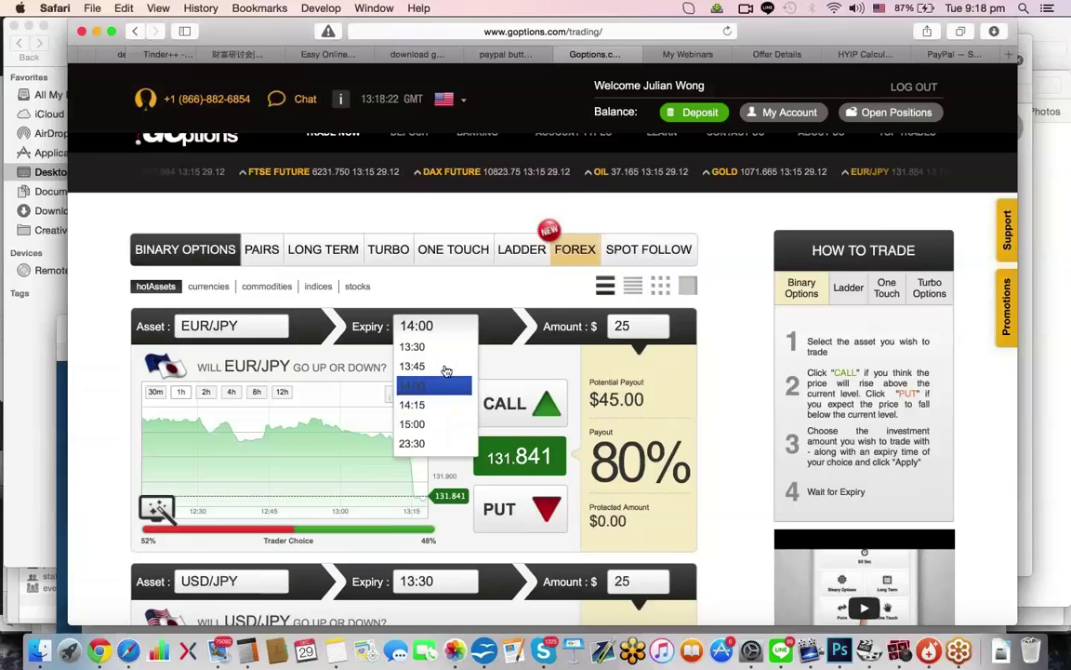
left_click(445, 425)
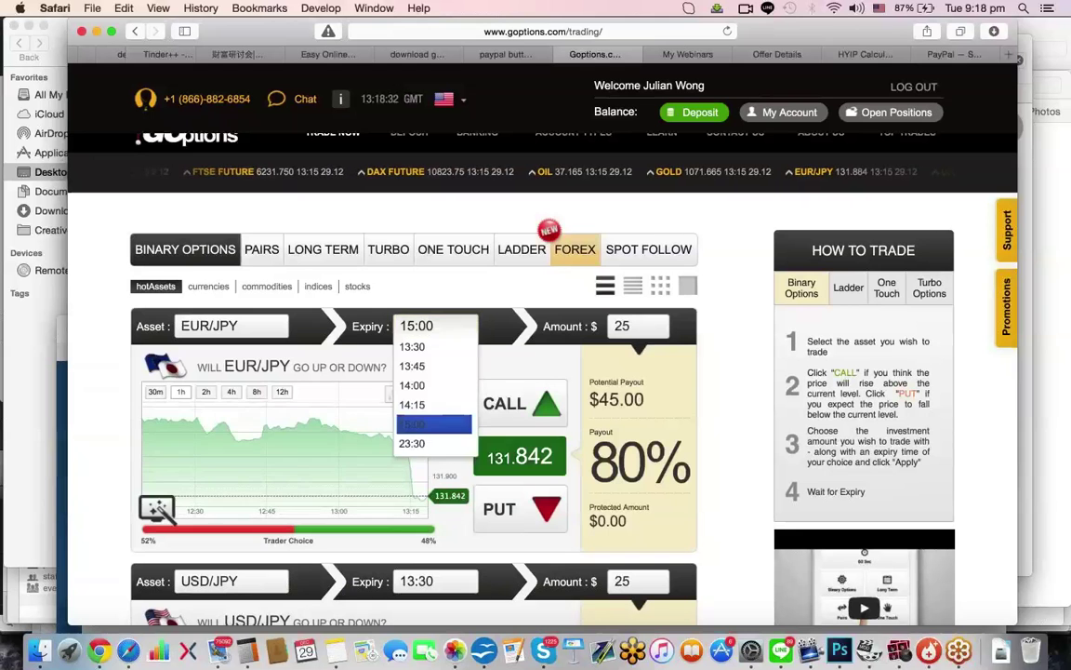
left_click(435, 444)
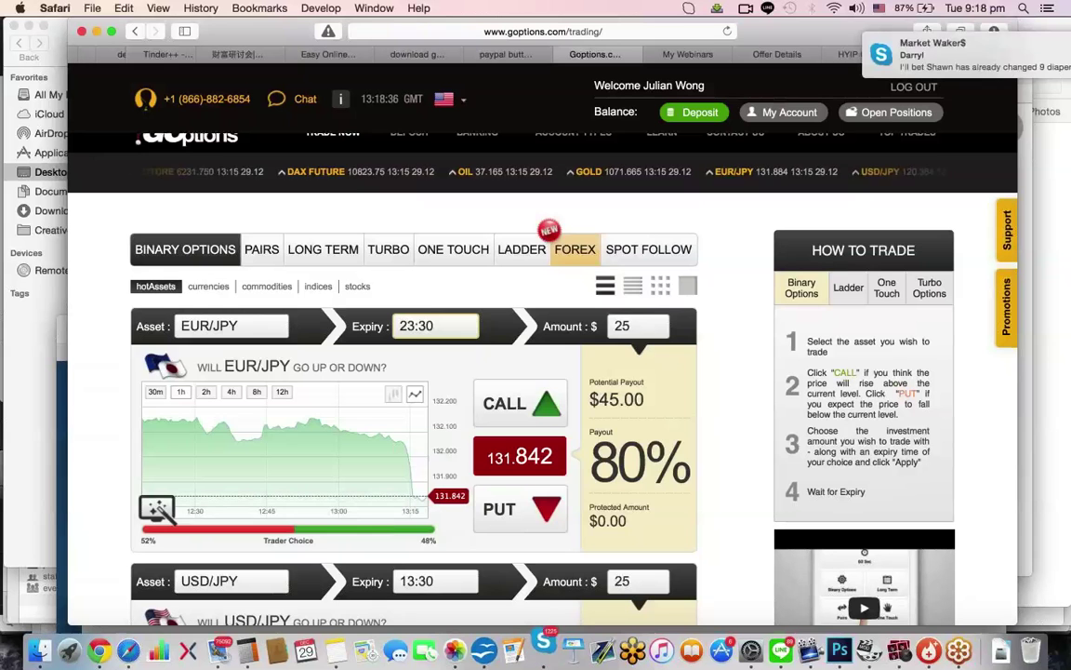
- Visit the Long Term trades, return to Binary Options and set the EUR/JPY trade's expiry to 14:15
left_click(322, 249)
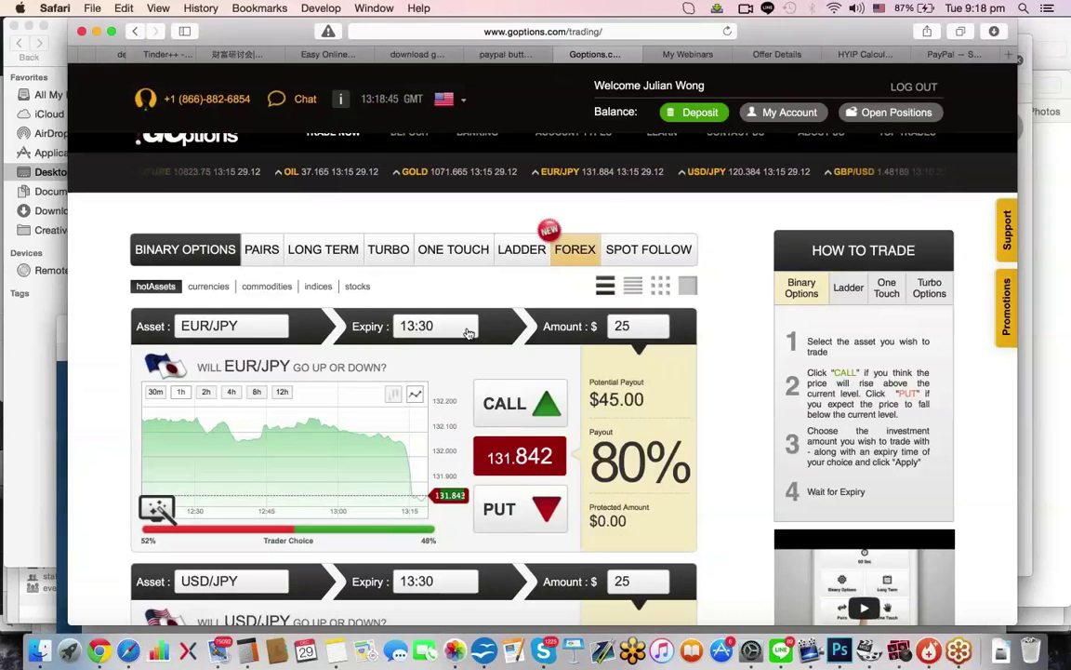
left_click(437, 326)
left_click(465, 404)
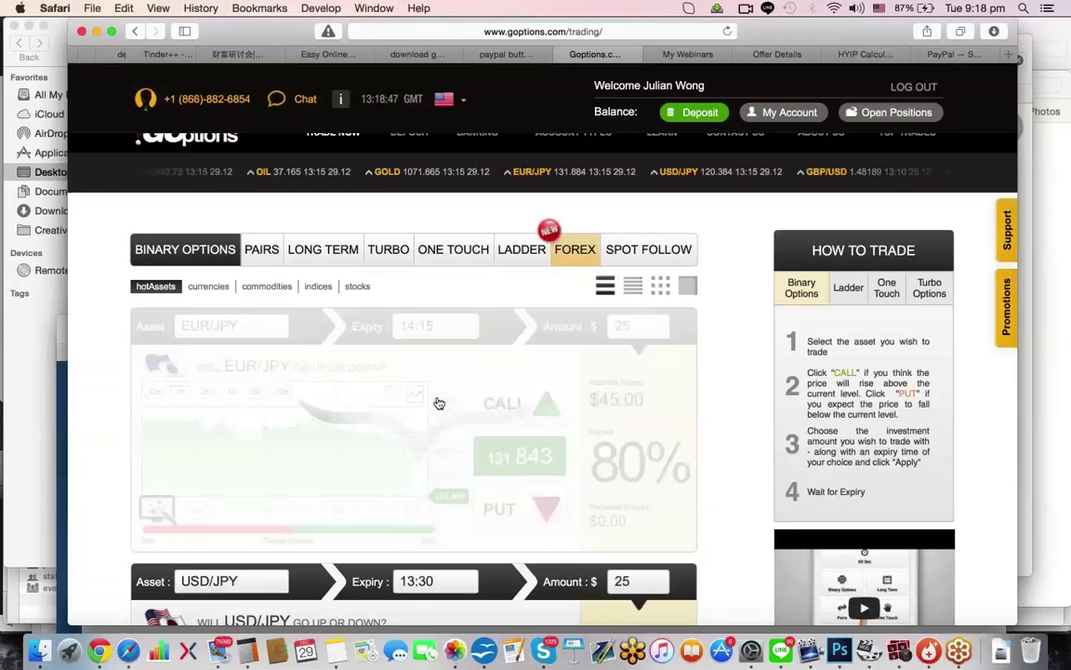
scroll(439, 403, "down", 5)
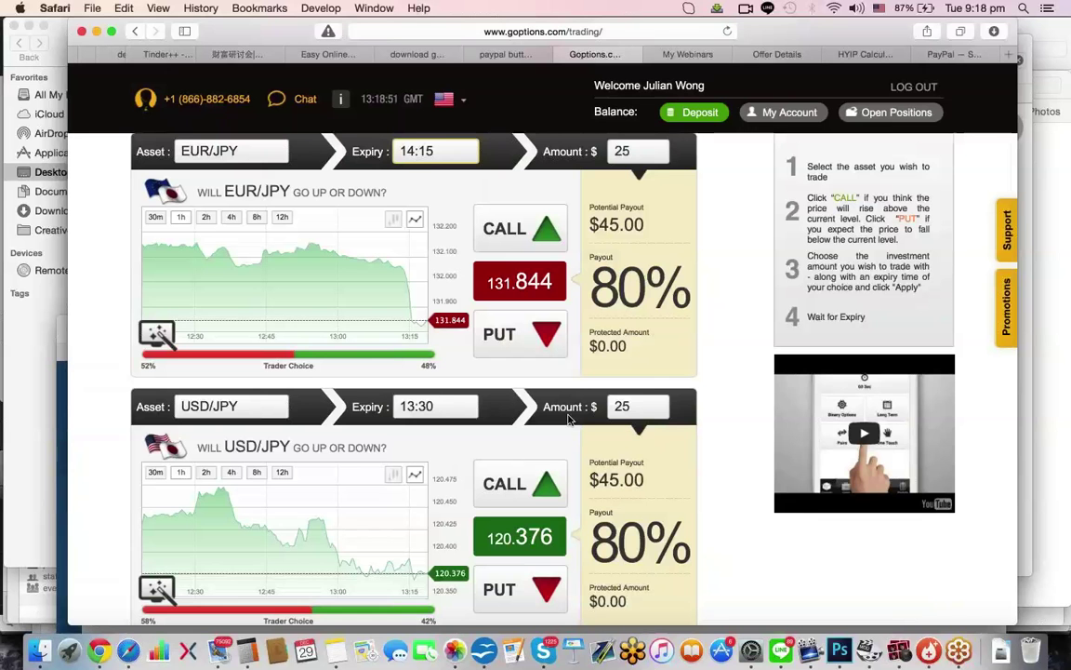
scroll(439, 372, "up", 3)
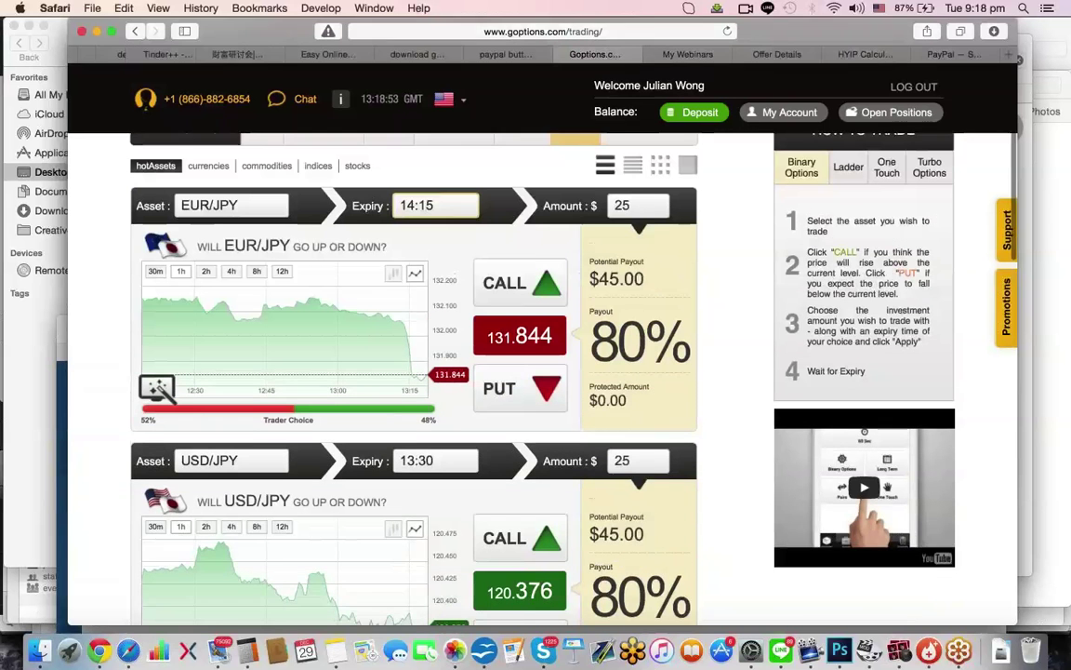
- Set the EUR/JPY trade's expiry to 23:30 and return to the Turbo trades
left_click(435, 246)
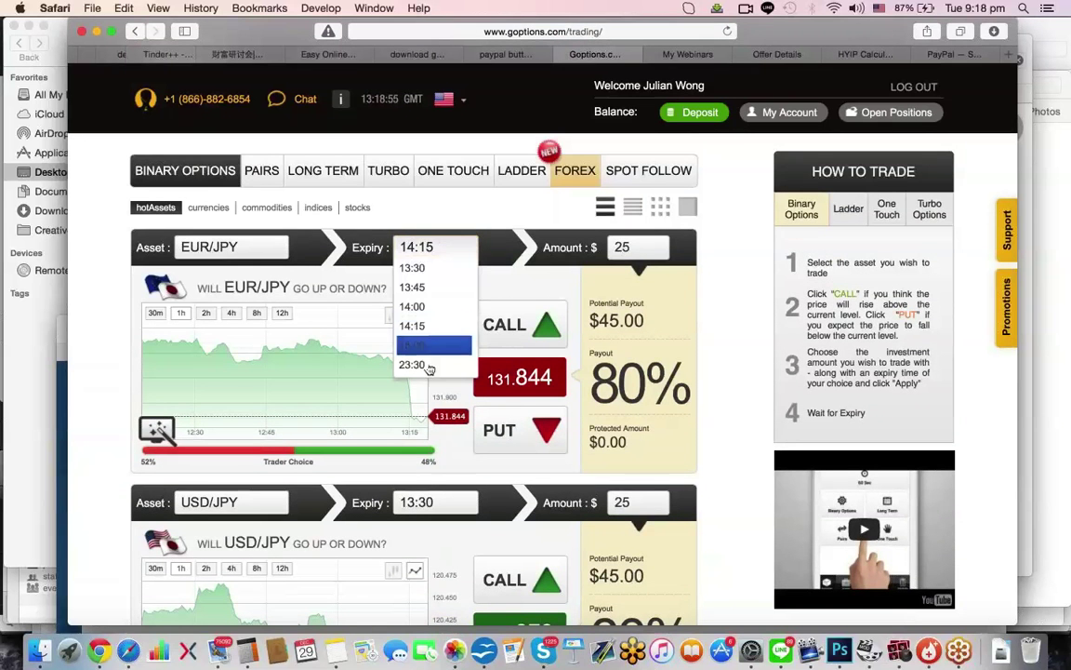
left_click(418, 363)
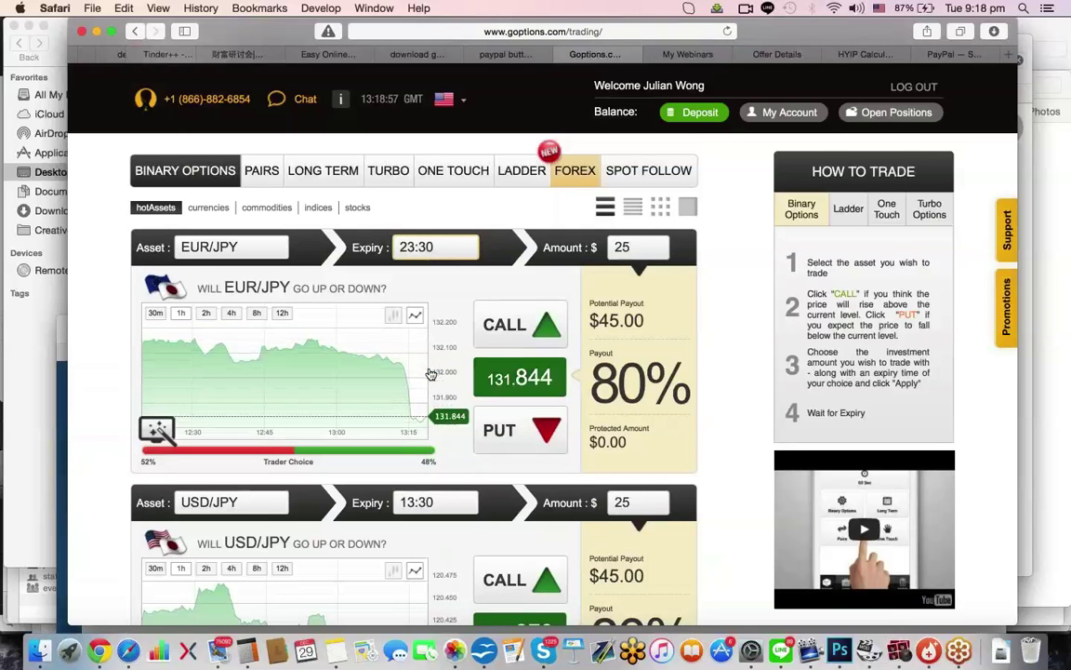
left_click(389, 171)
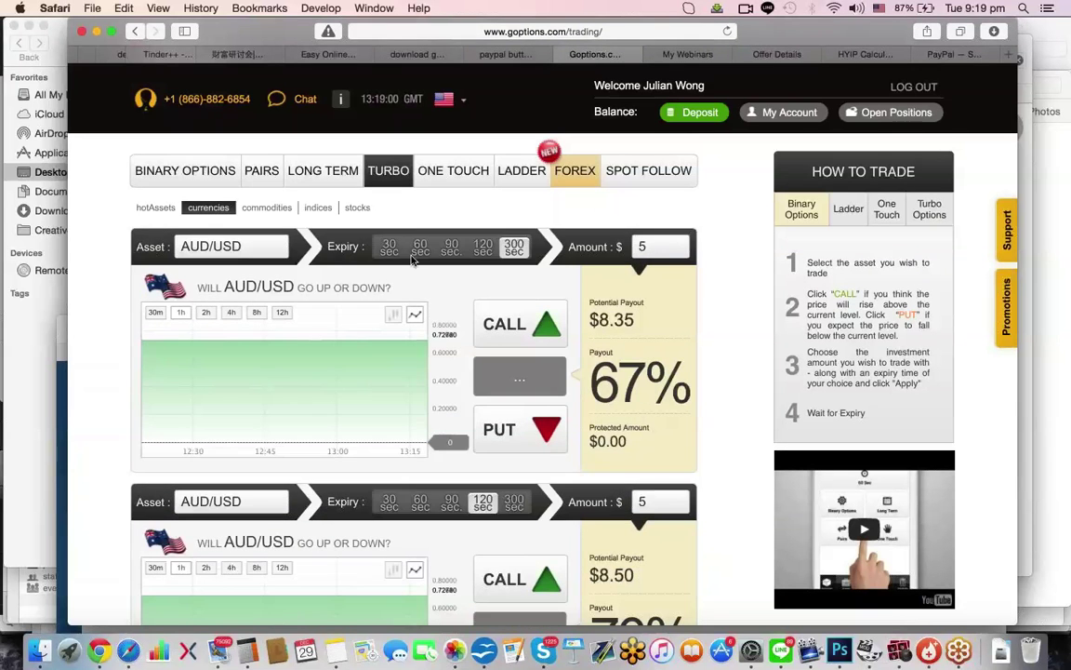
- Try expiries of 120, 90, 300 and 30 seconds on the first AUD/USD Turbo trade
left_click(482, 246)
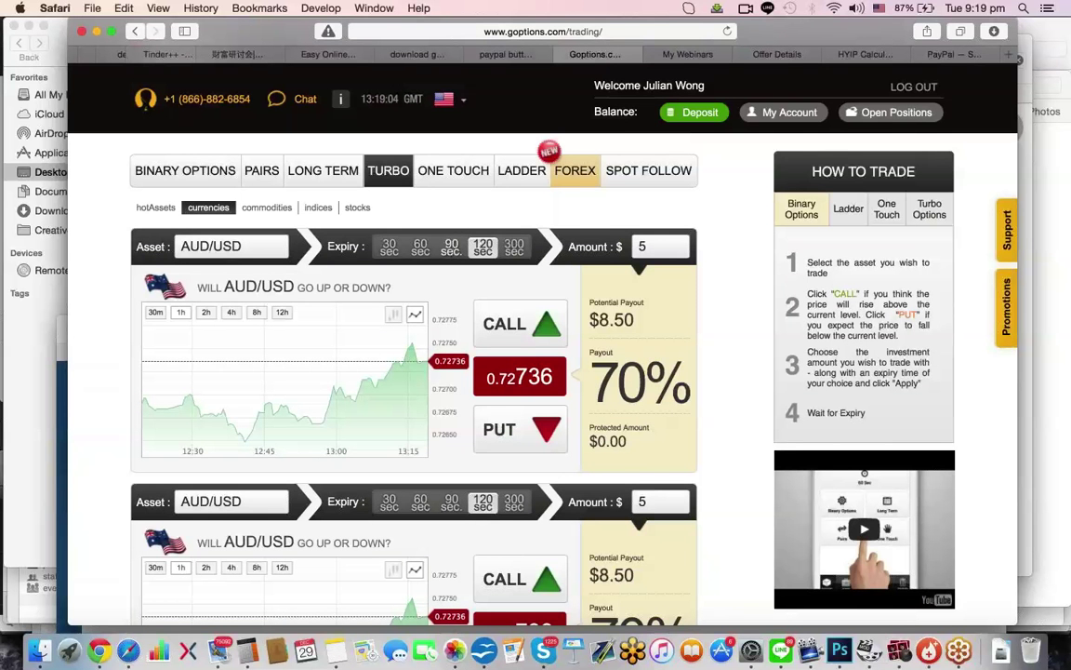
left_click(451, 247)
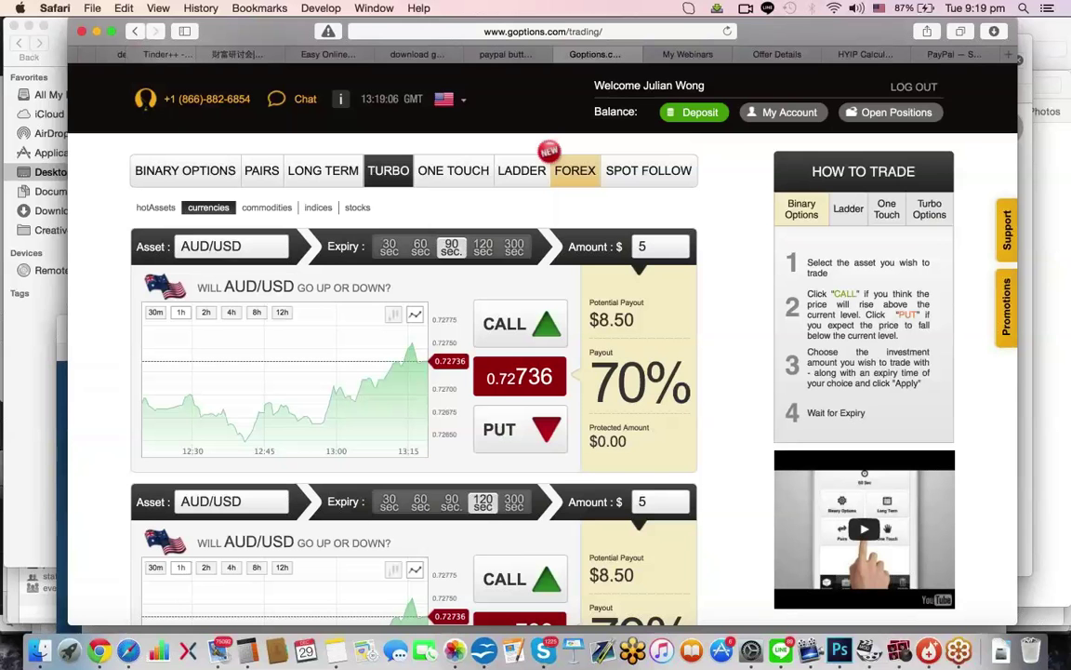
left_click(514, 246)
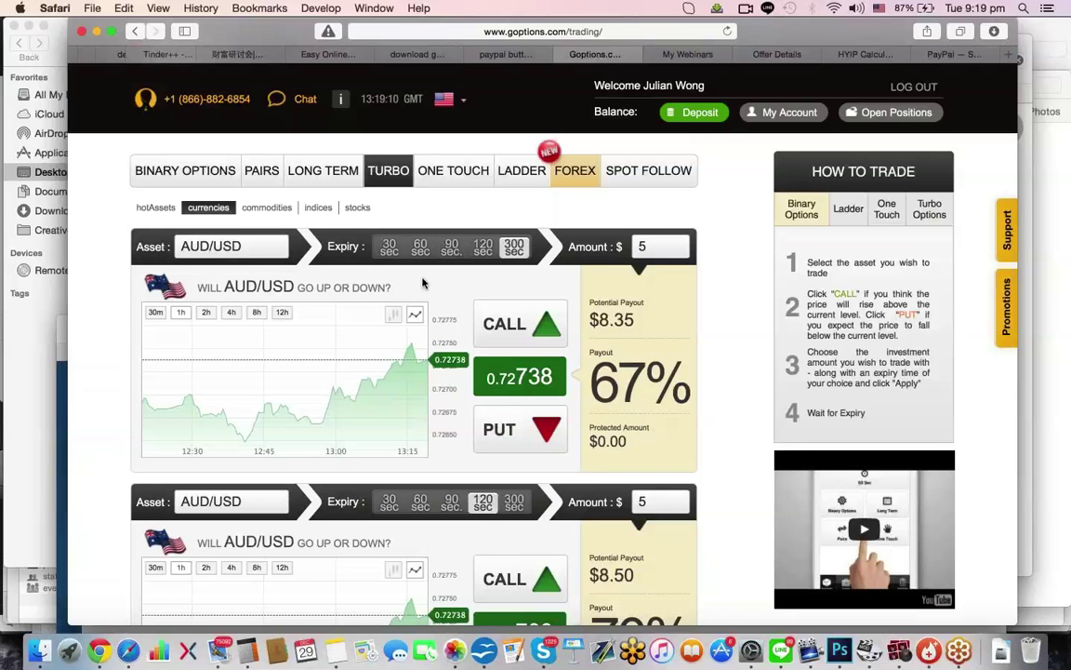
left_click(389, 246)
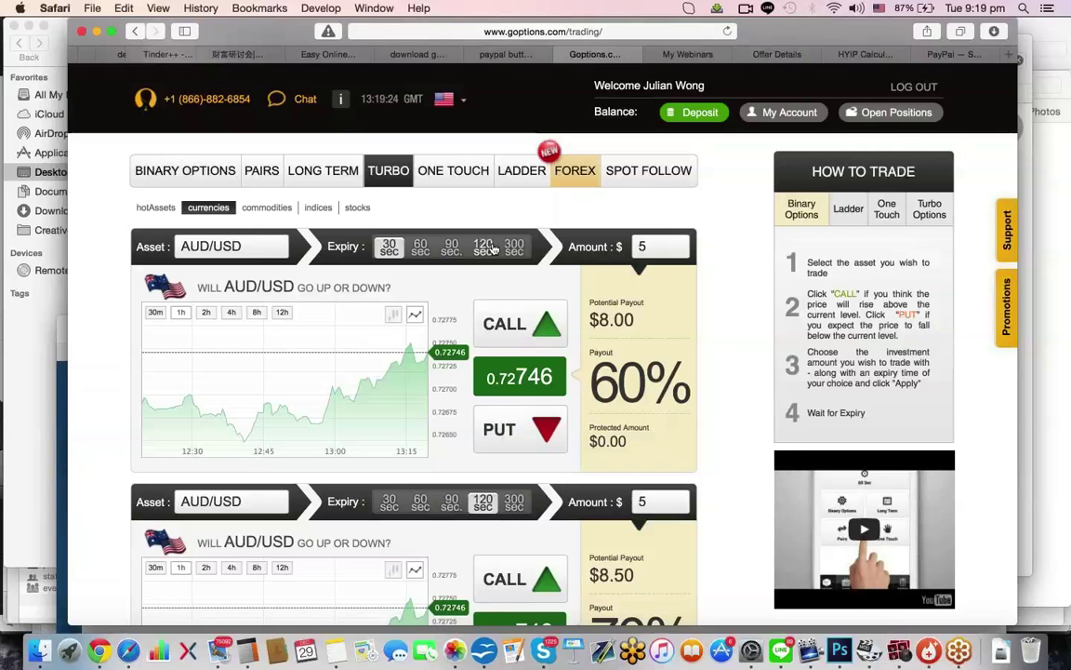
- Place a $5 CALL on the first AUD/USD trade with a 60-second expiry and inspect the open Turbo positions at enlarged size
left_click(420, 246)
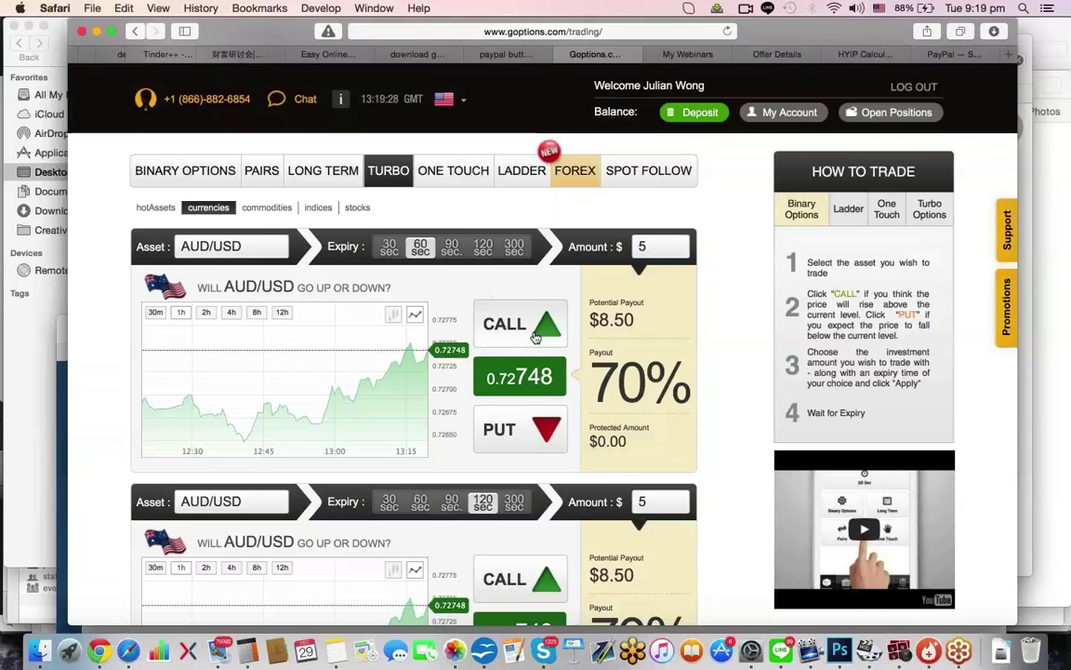
left_click(536, 337)
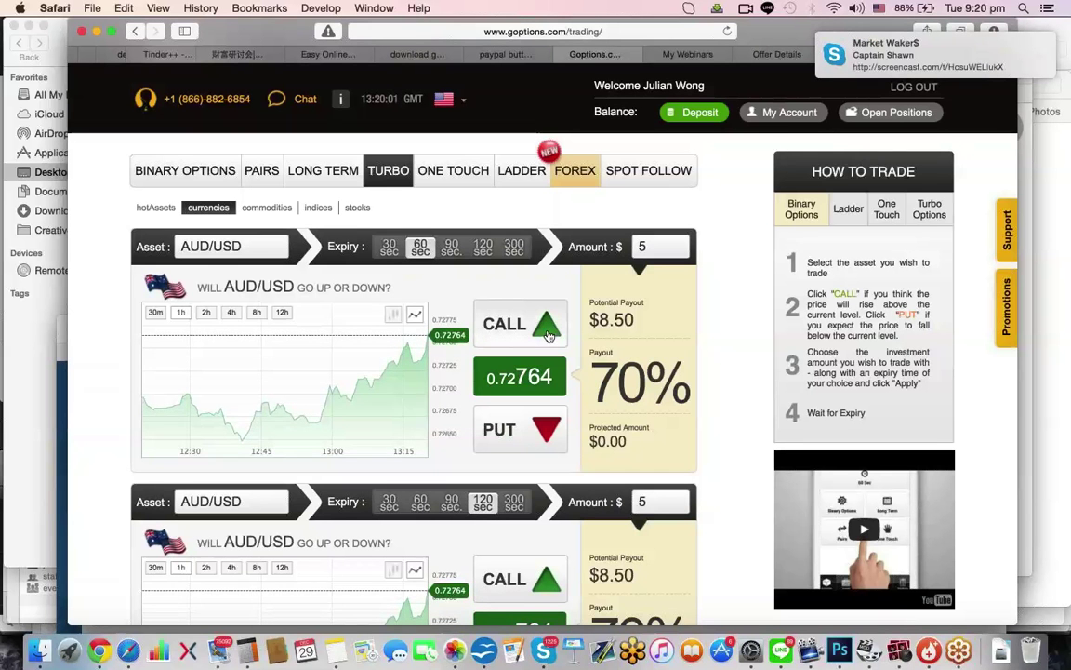
scroll(481, 337, "down", 8)
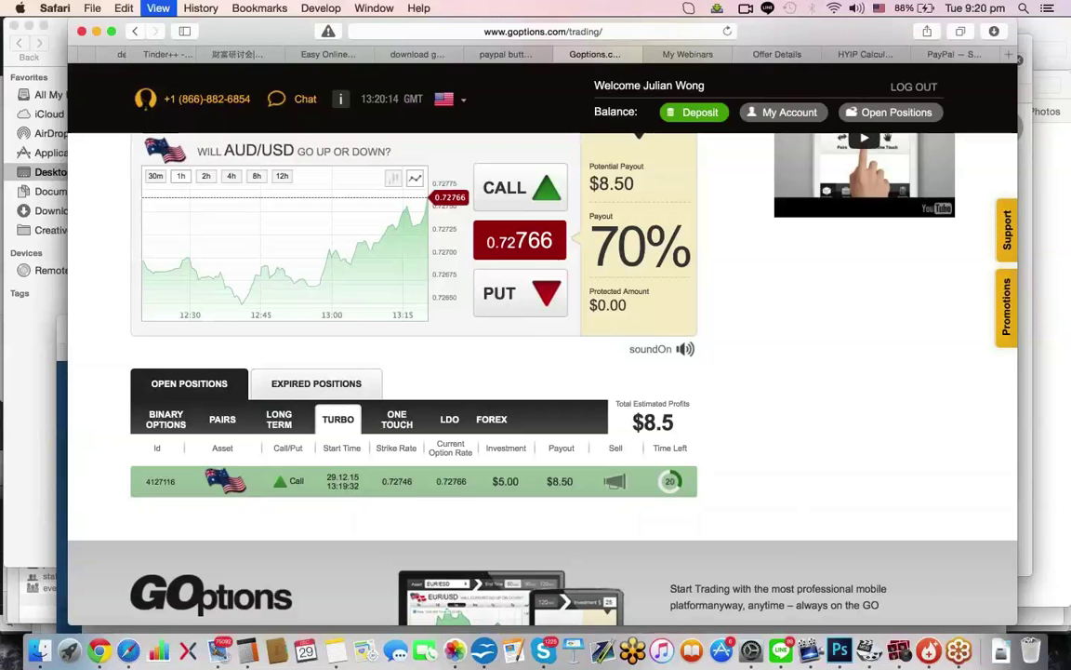
key("super+equal")
key("super+equal")
scroll(426, 480, "down", 3)
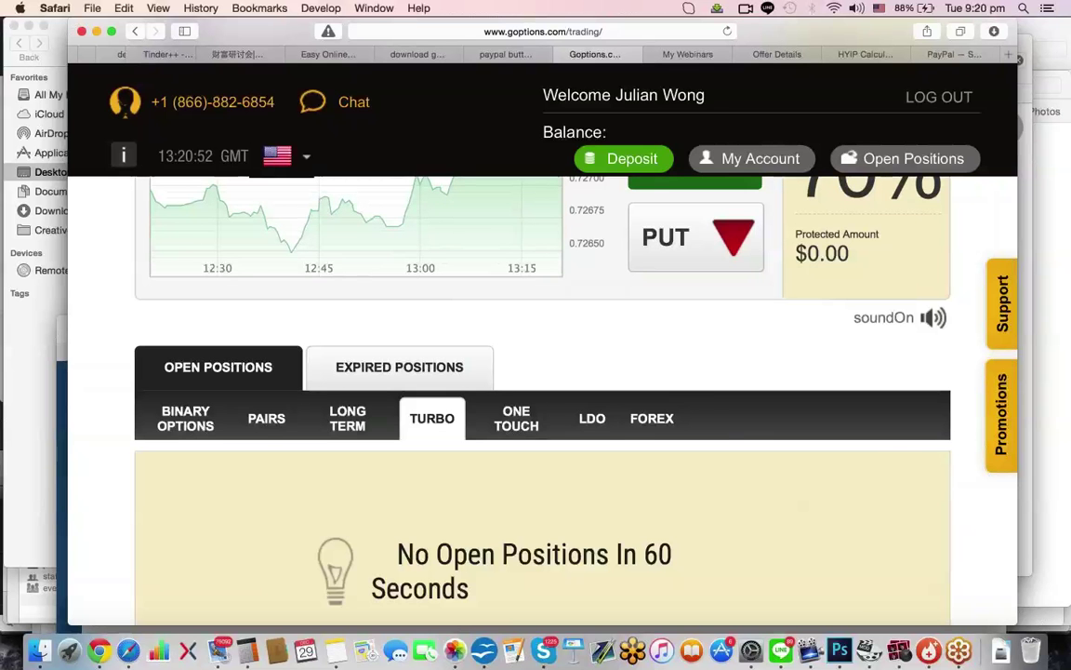
- Set the first AUD/USD trade's amount to $500 and its expiry to 120 seconds
scroll(542, 391, "up", 3)
scroll(542, 390, "up", 5)
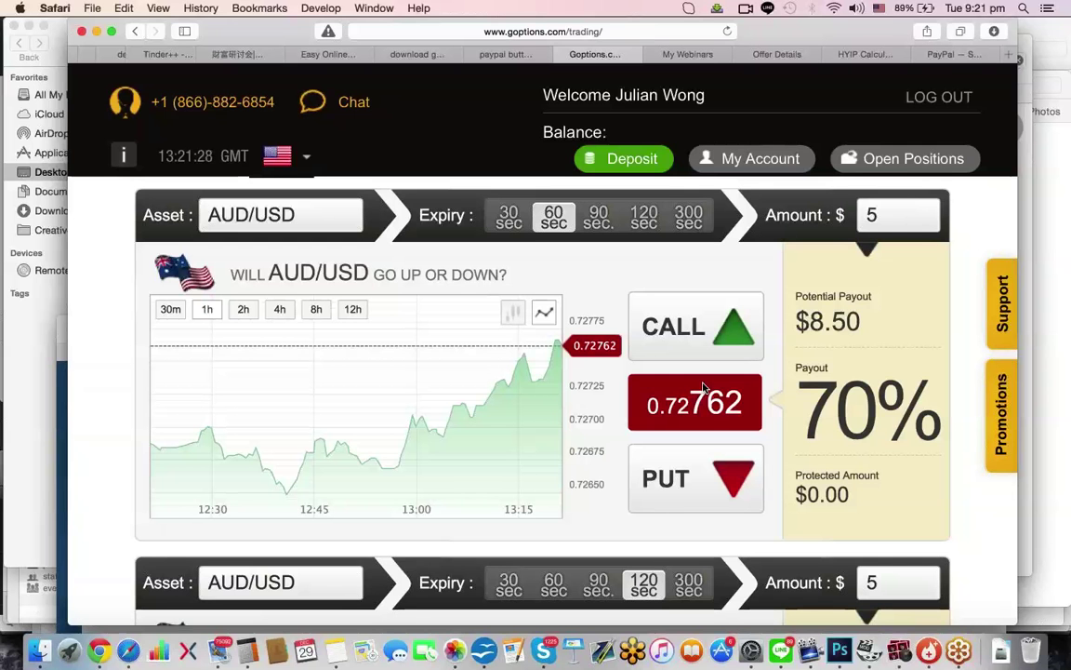
left_click(883, 216)
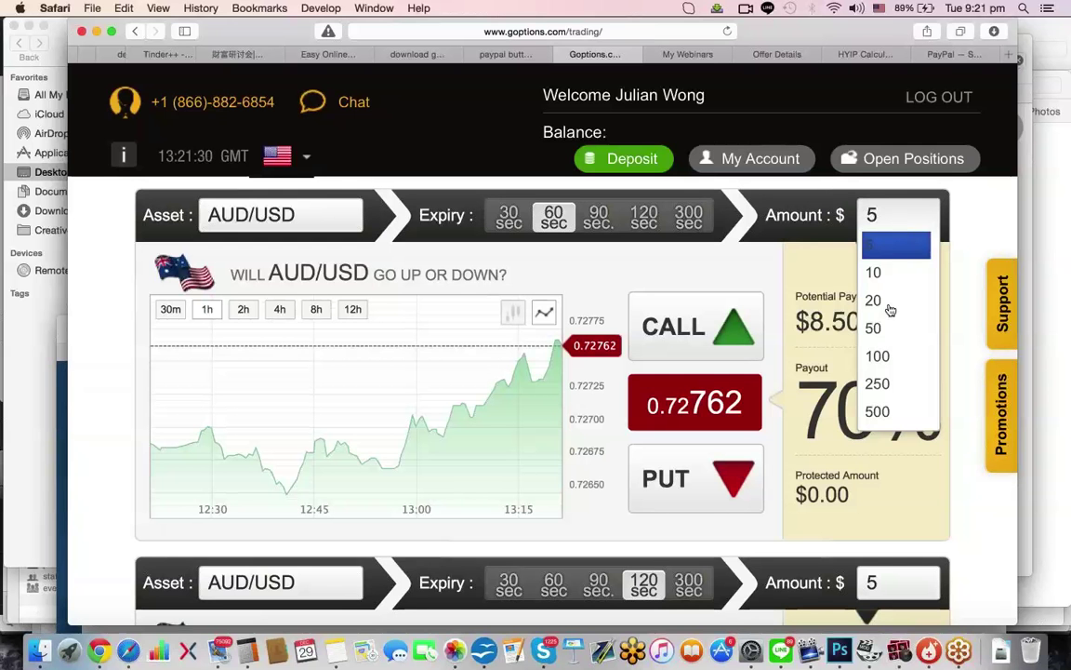
left_click(880, 412)
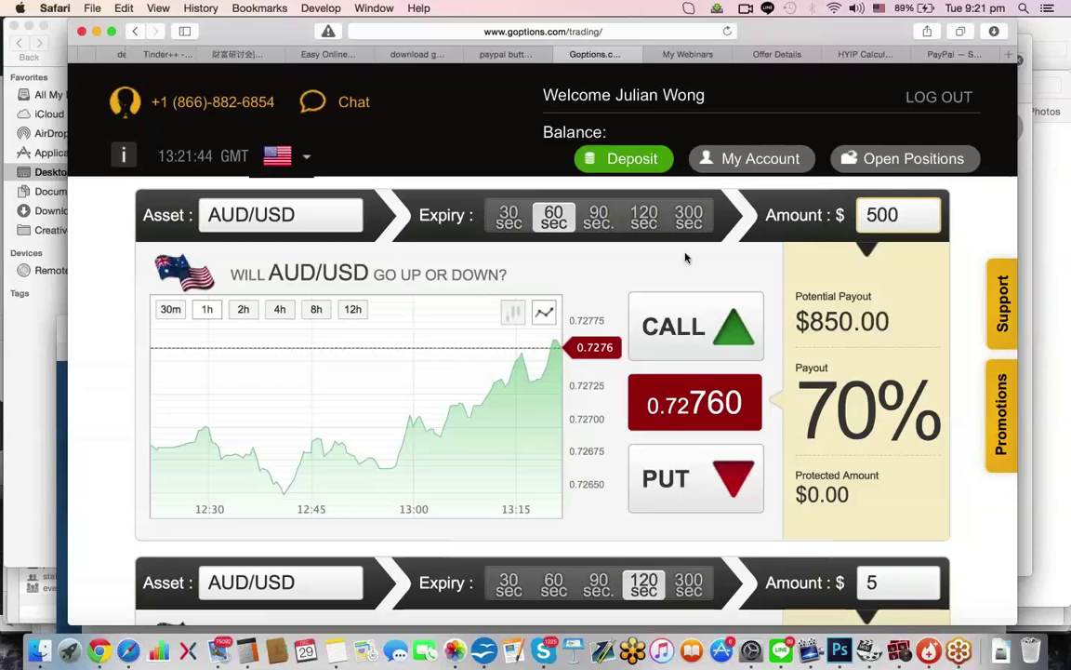
left_click(643, 217)
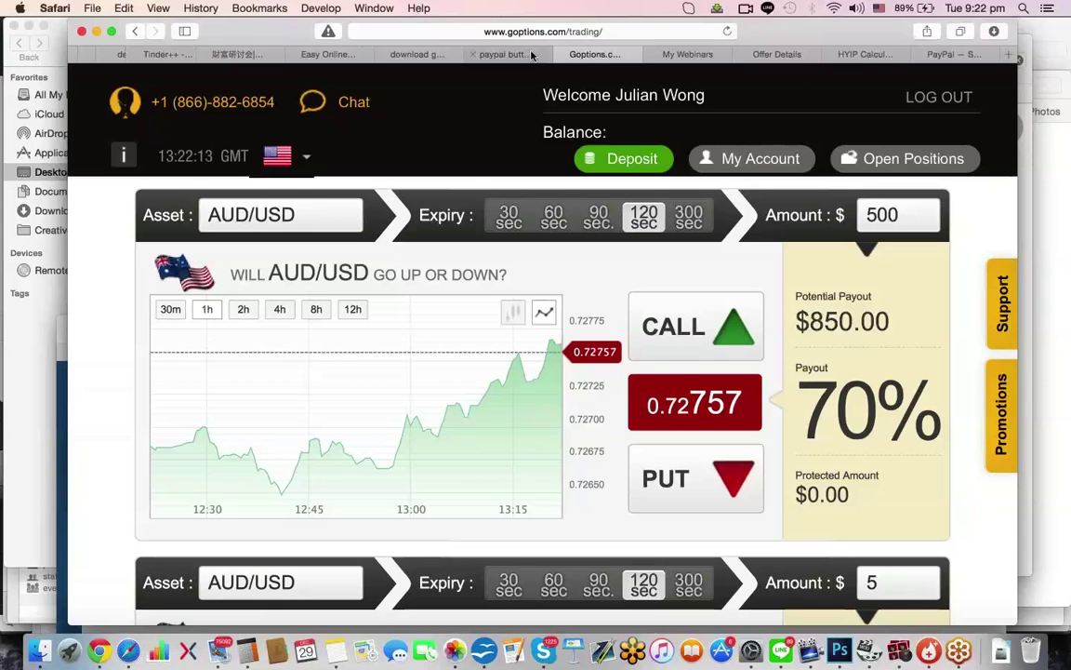
- Load facebook.com in place of the My Webinars page
left_click(670, 54)
key("super+l")
type("facebook.com")
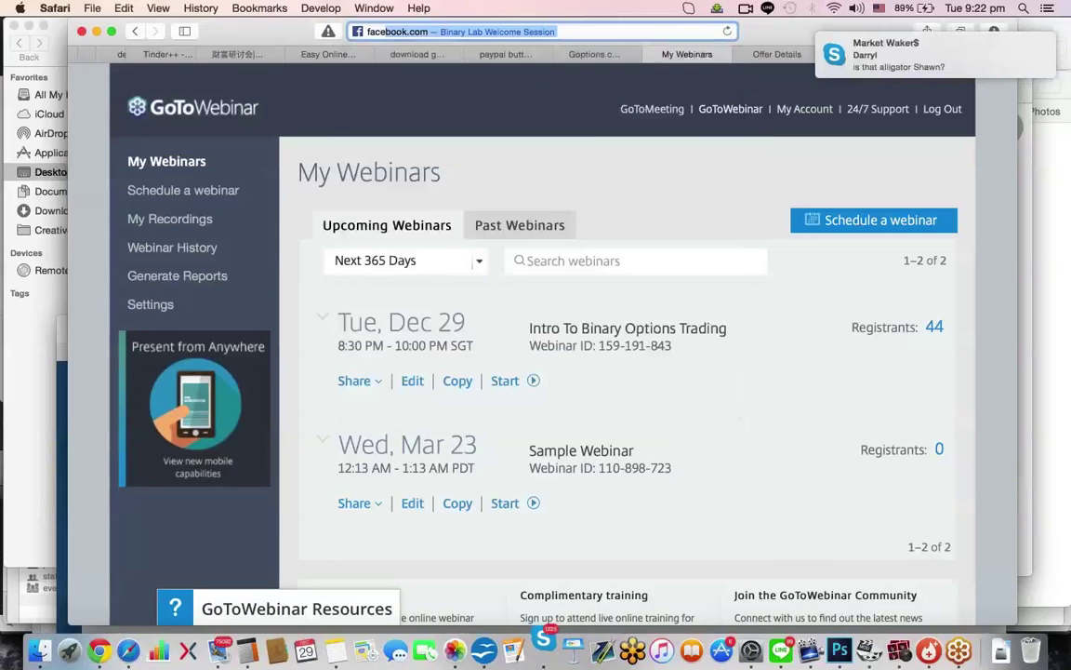
key("Return")
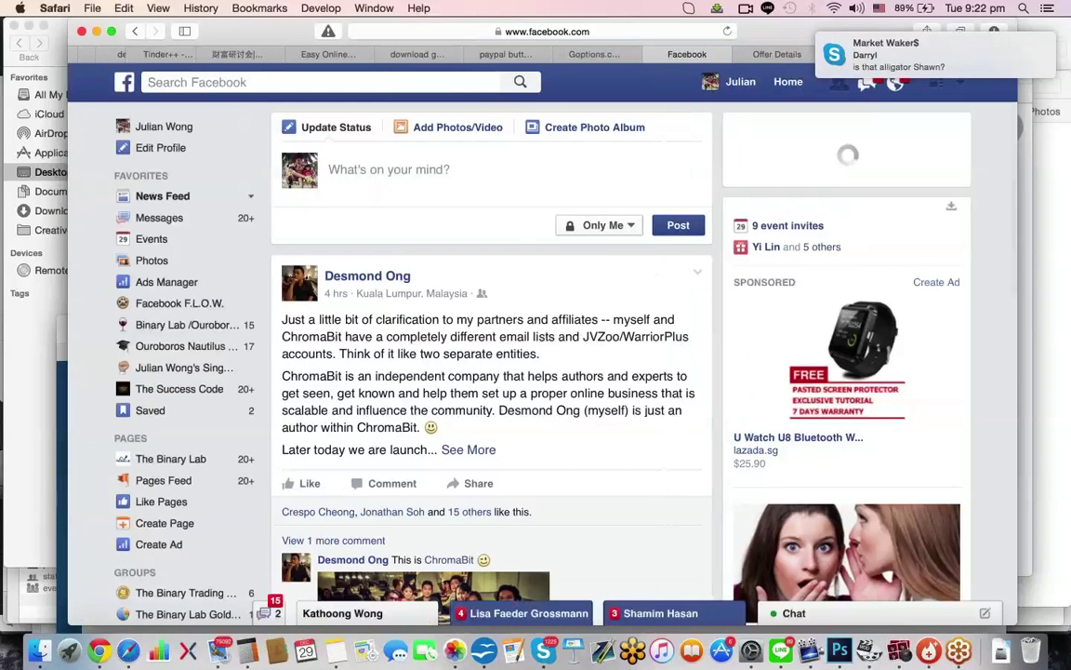
- Search Facebook for "binary lab welcome" and open the Binary Lab Welcome Session group
left_click(321, 82)
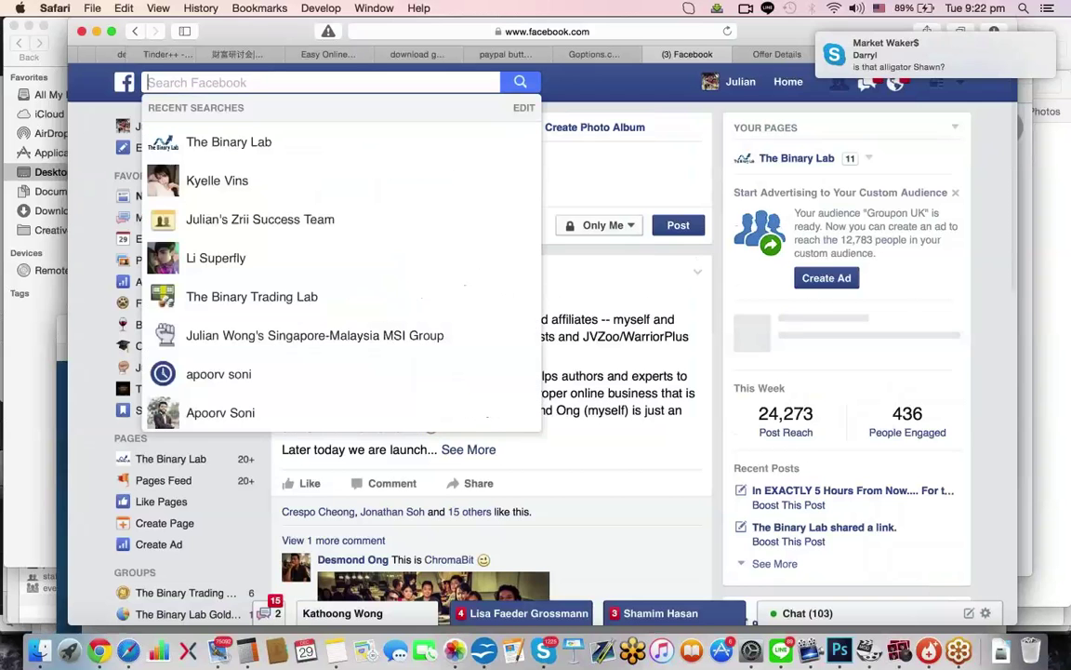
type("bin")
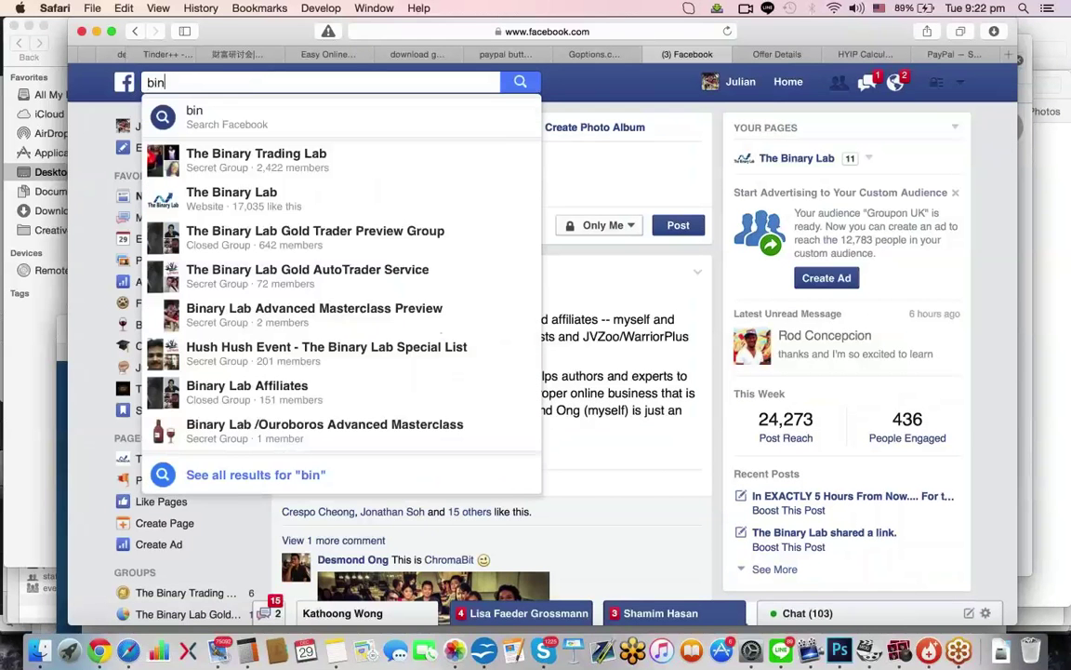
type("ary lab we")
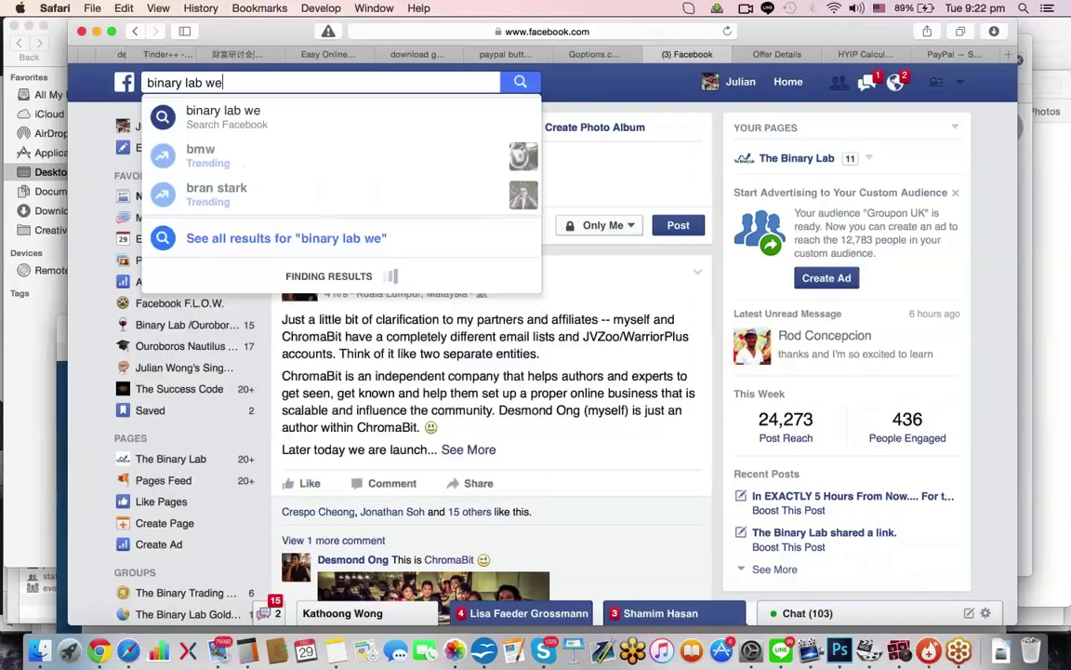
type("lcome")
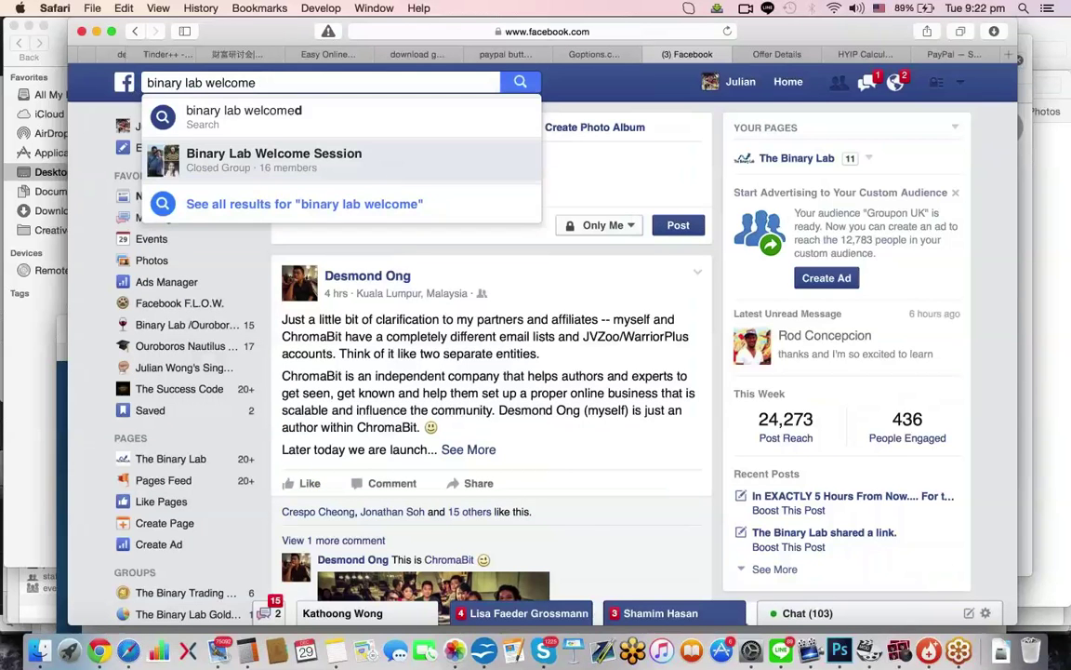
key("Return")
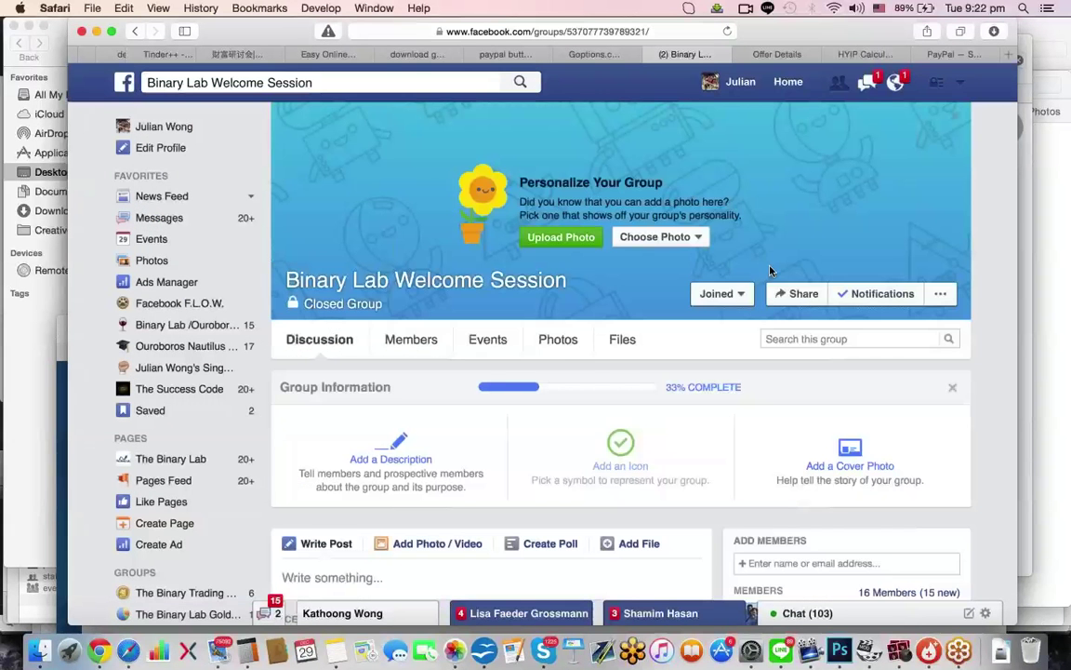
- Approve the pending join request in the Binary Lab Welcome Session group
scroll(768, 419, "down", 3)
scroll(768, 419, "down", 3)
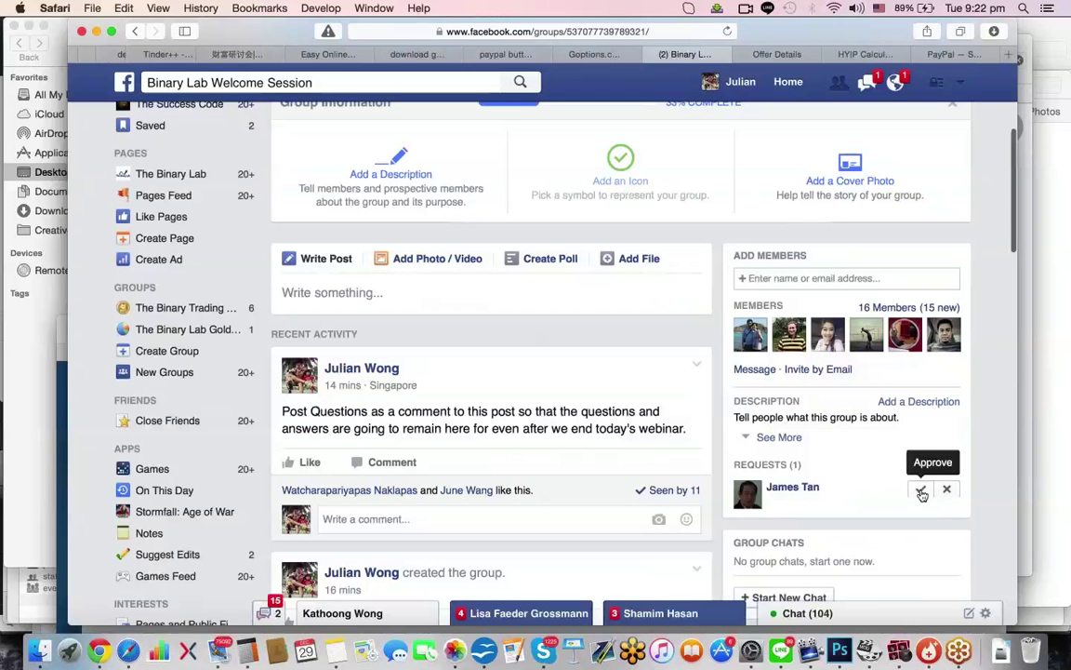
left_click(921, 489)
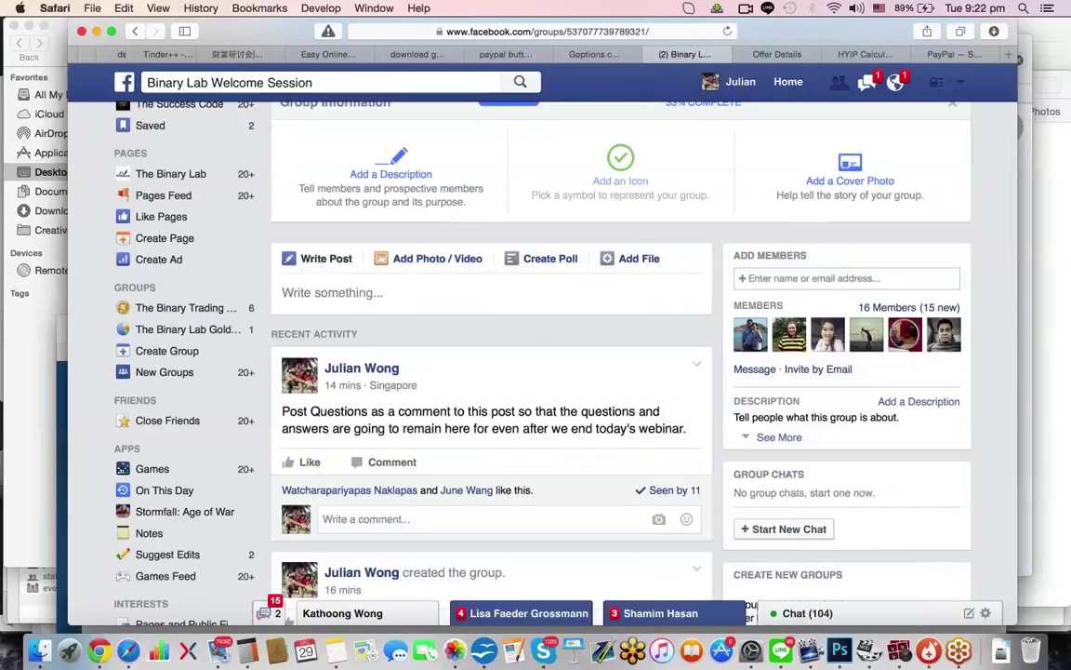
- Publish the group post "Comment below if you find this info exciting to you."
scroll(621, 372, "down", 3)
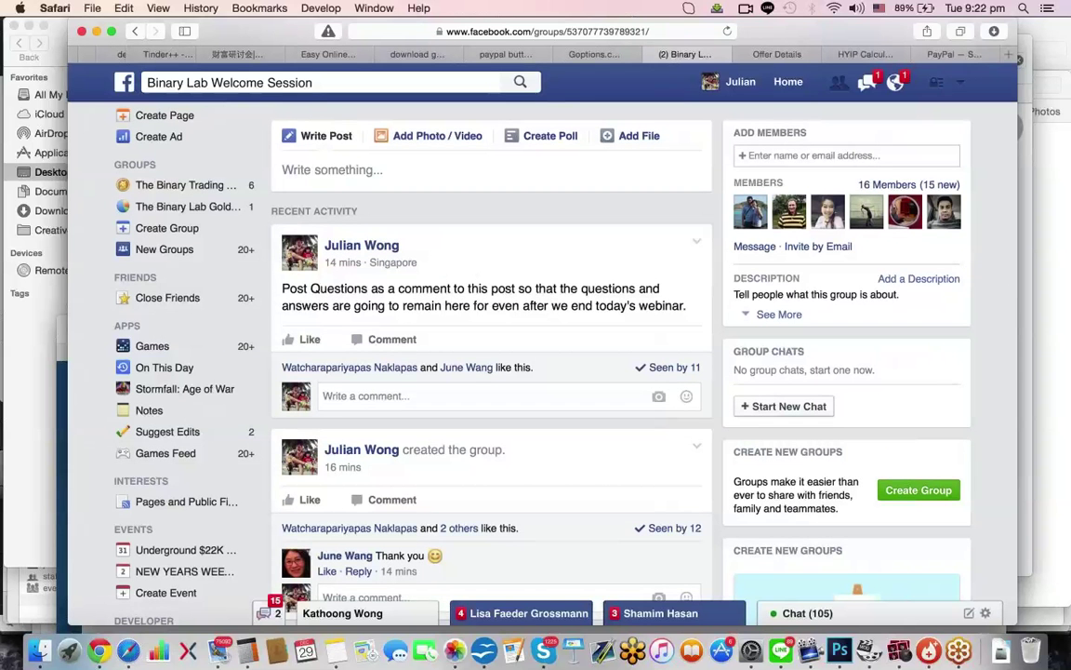
left_click(332, 170)
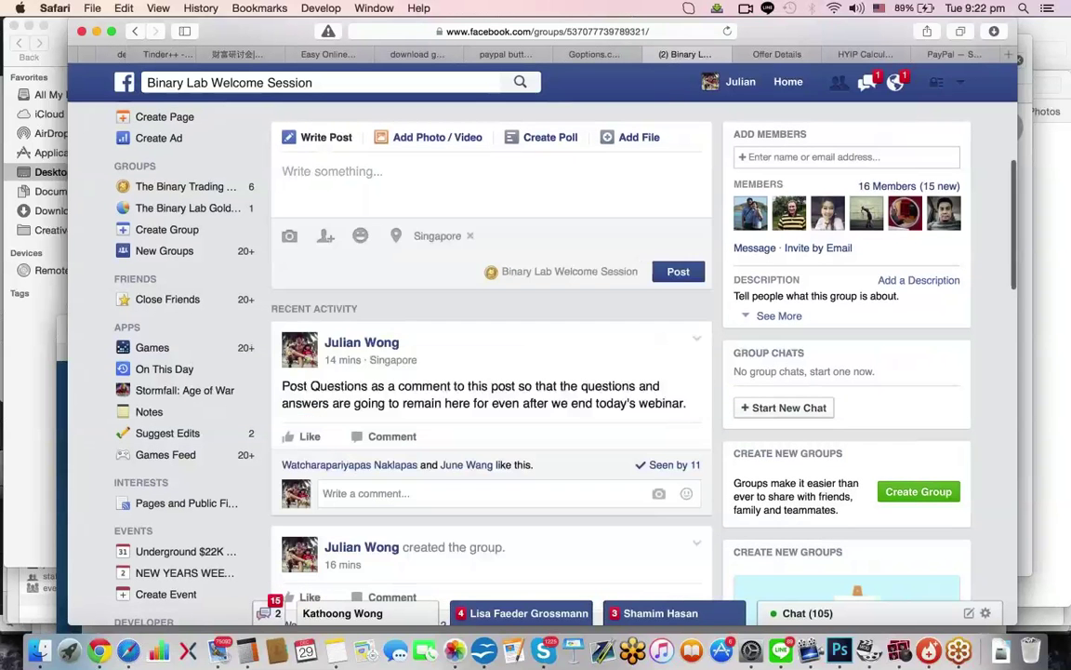
type("Comment ")
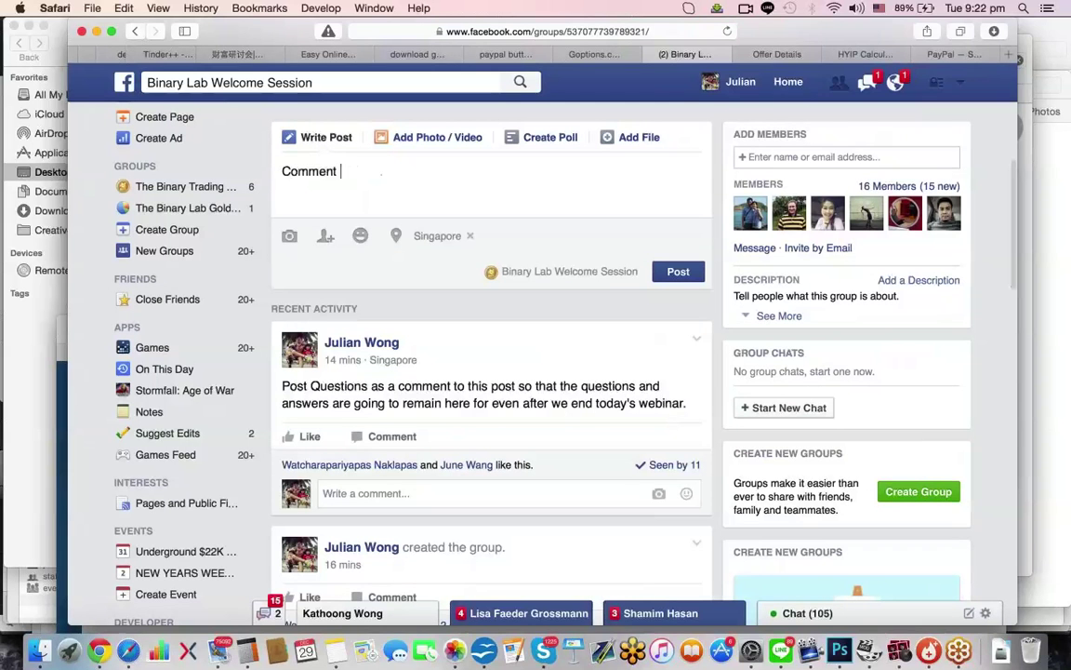
type("below if you find this ")
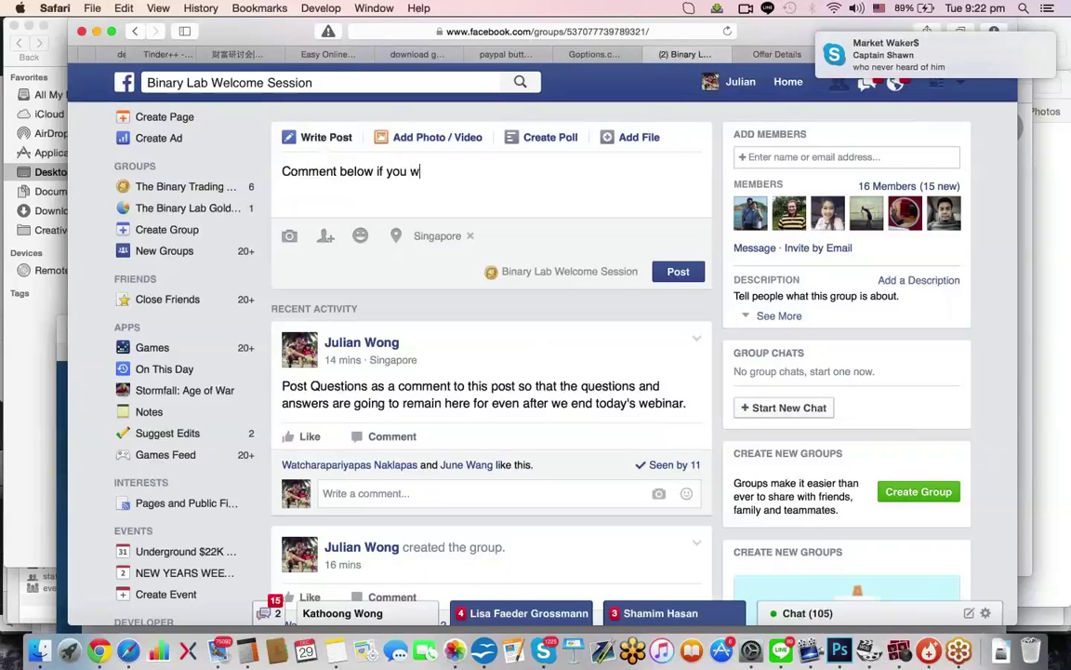
type("w")
key("BackSpace")
type("this webinar")
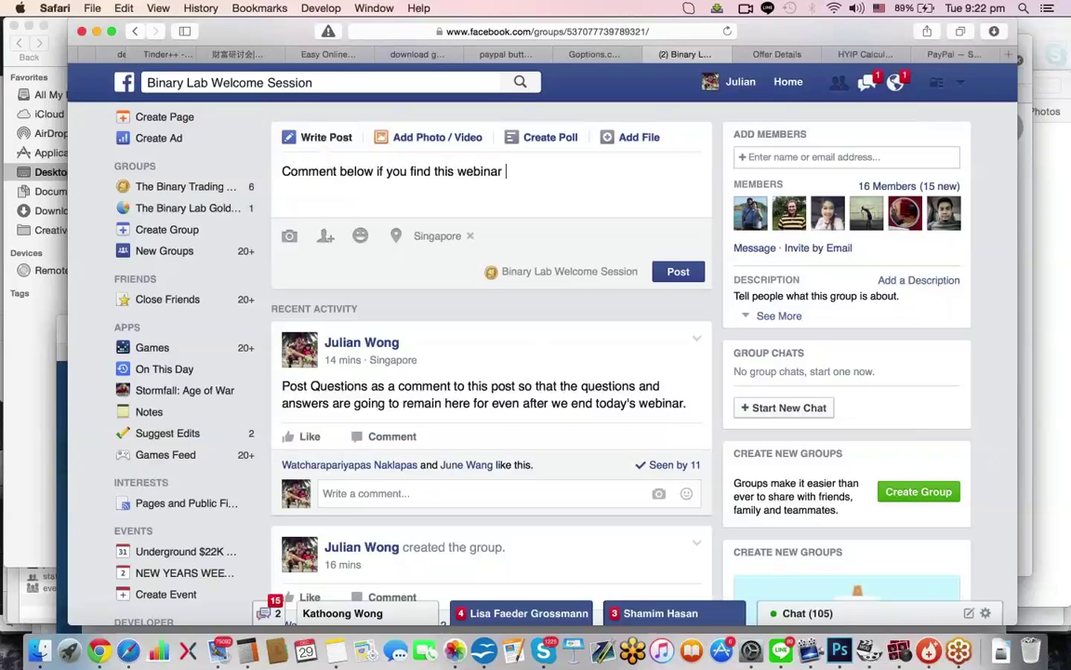
key("BackSpace")
key("BackSpace")
key("BackSpace")
key("BackSpace")
key("BackSpace")
key("BackSpace")
key("BackSpace")
key("BackSpace")
type("info exciting")
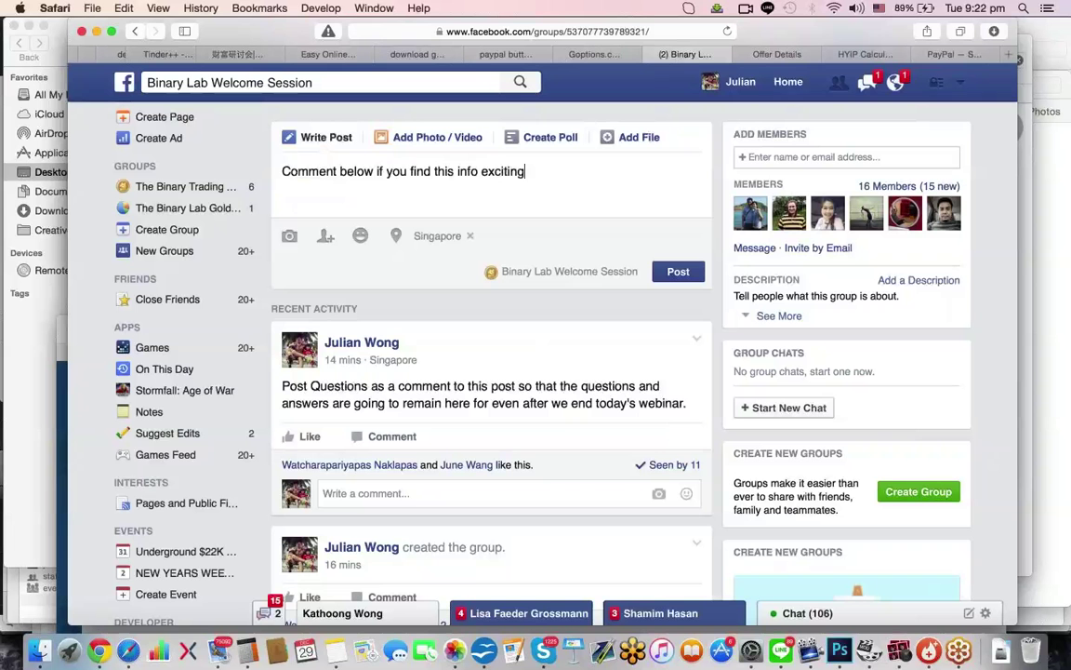
type(" to you.")
key("Return")
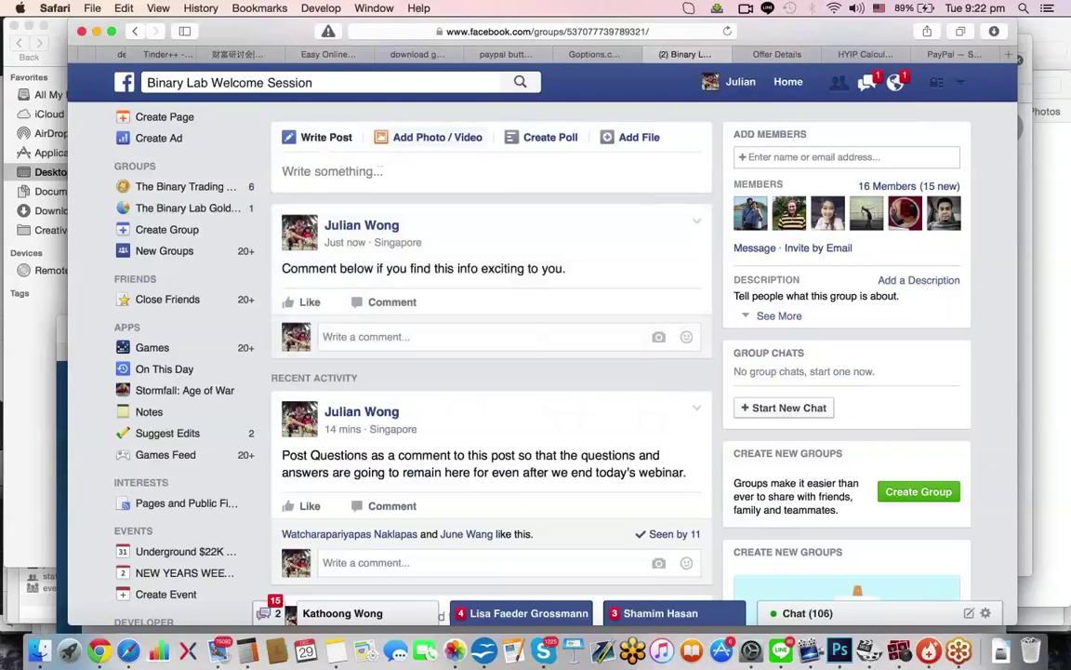
- Switch to OpenOffice Impress, start the slide show at slide 12, and reveal its Foreign Exchange and Indices bullets
left_click(485, 651)
key("Up")
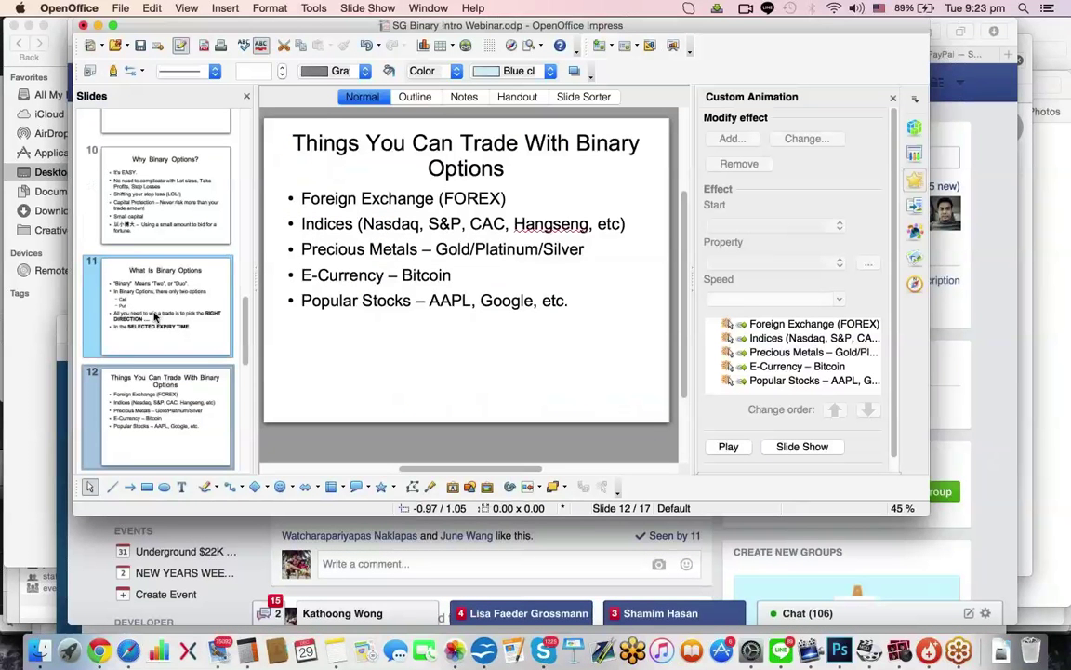
key("Down")
left_click(314, 7)
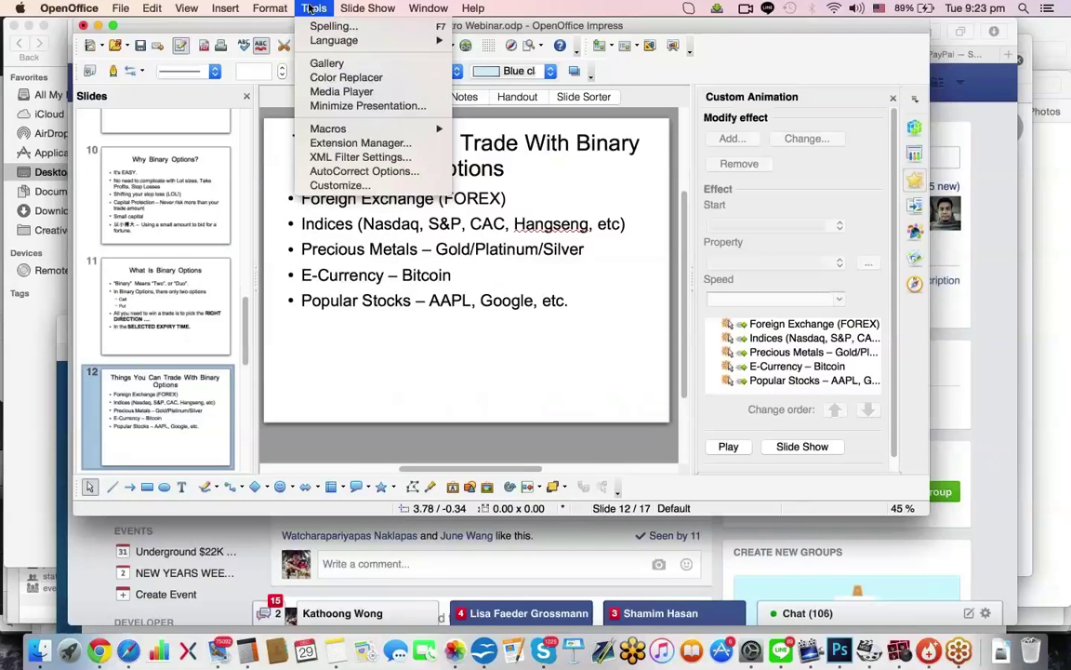
left_click(365, 8)
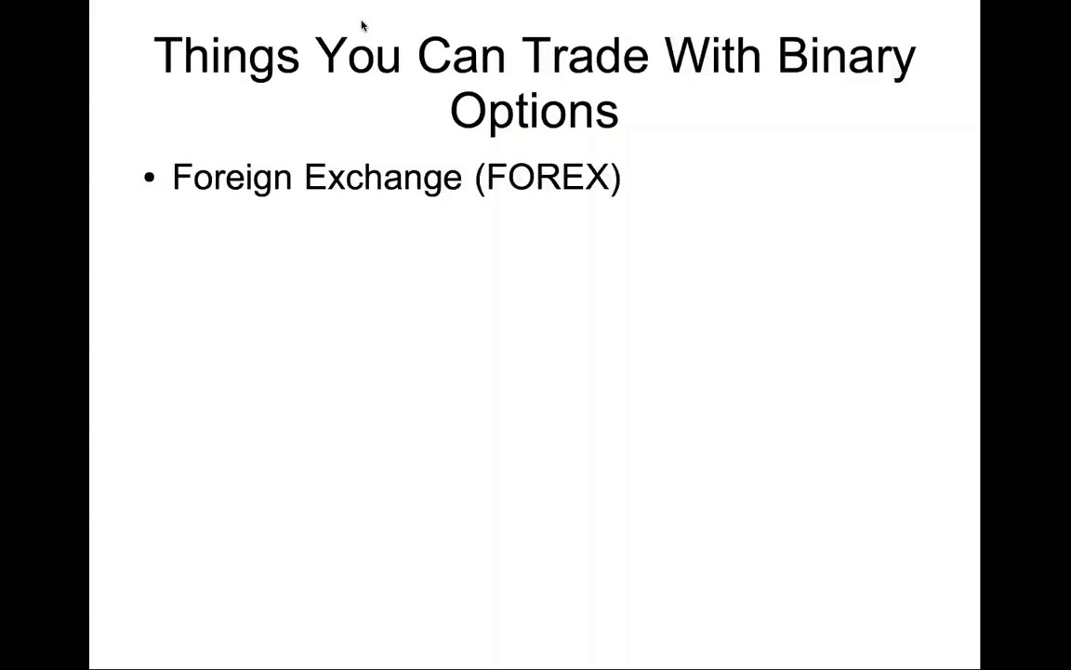
left_click(363, 26)
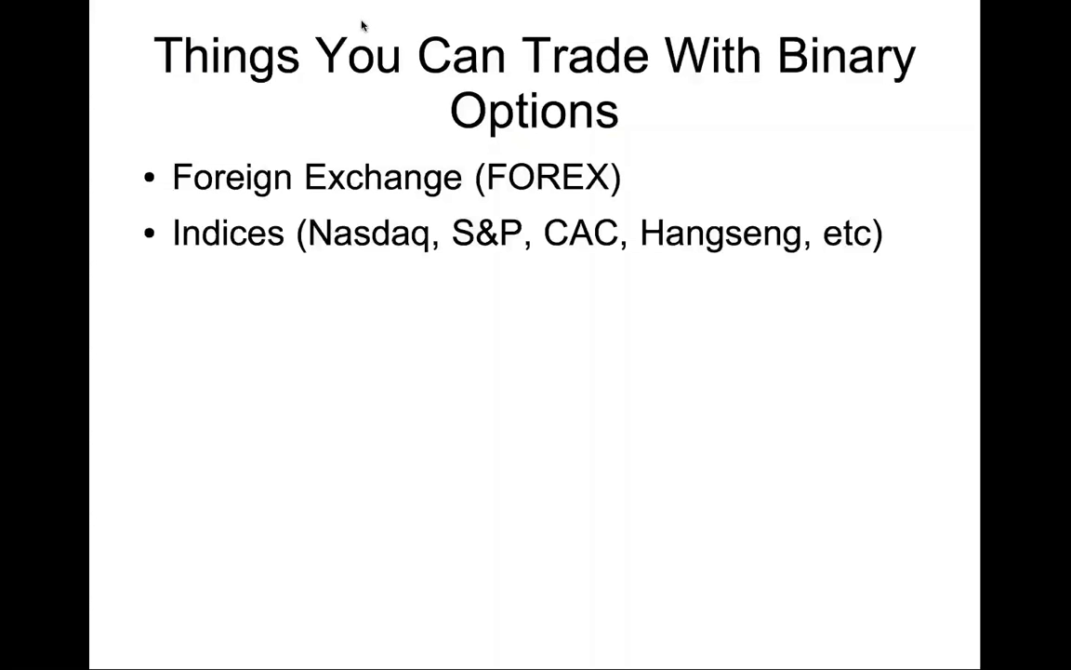
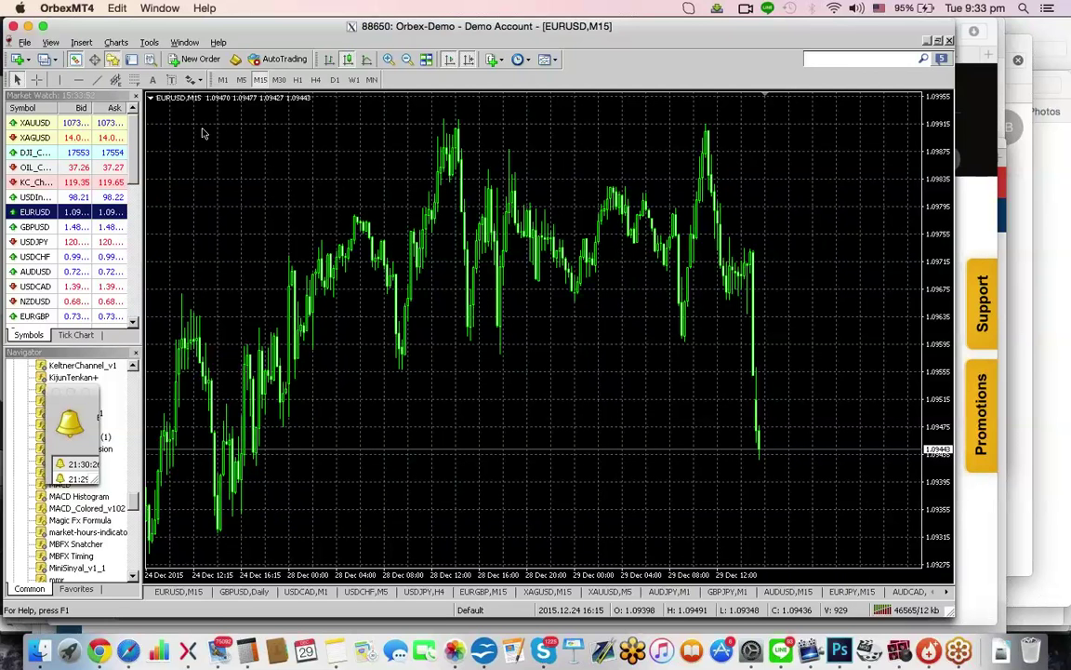
- Place a vertical line at the start of 29 Dec 2015 on the 15-minute EURUSD chart
left_click(59, 80)
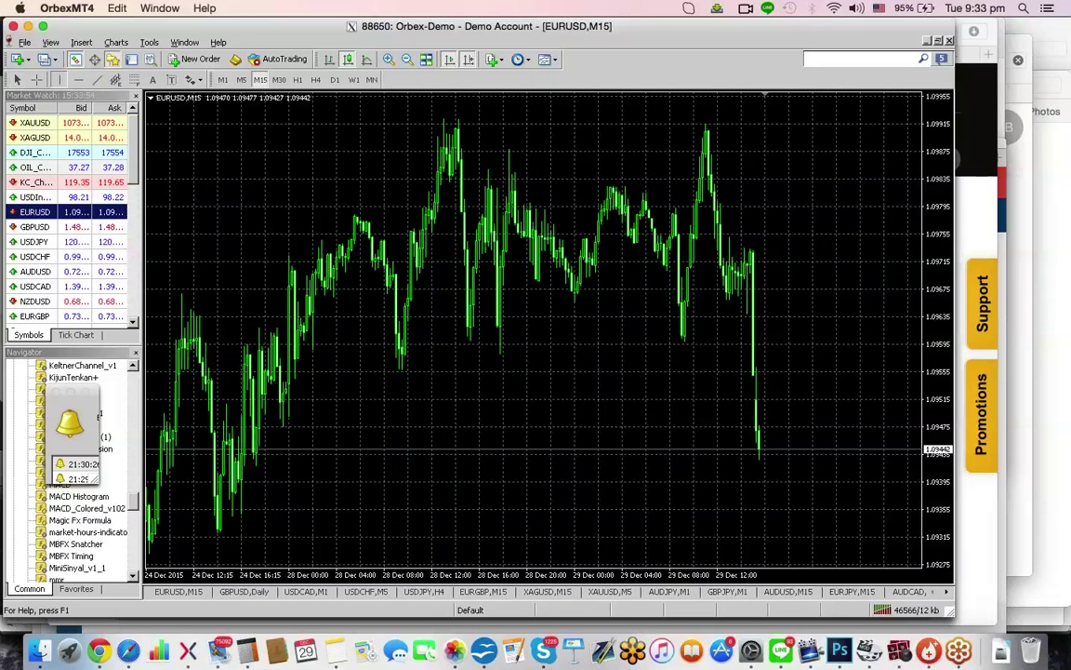
left_click(578, 346)
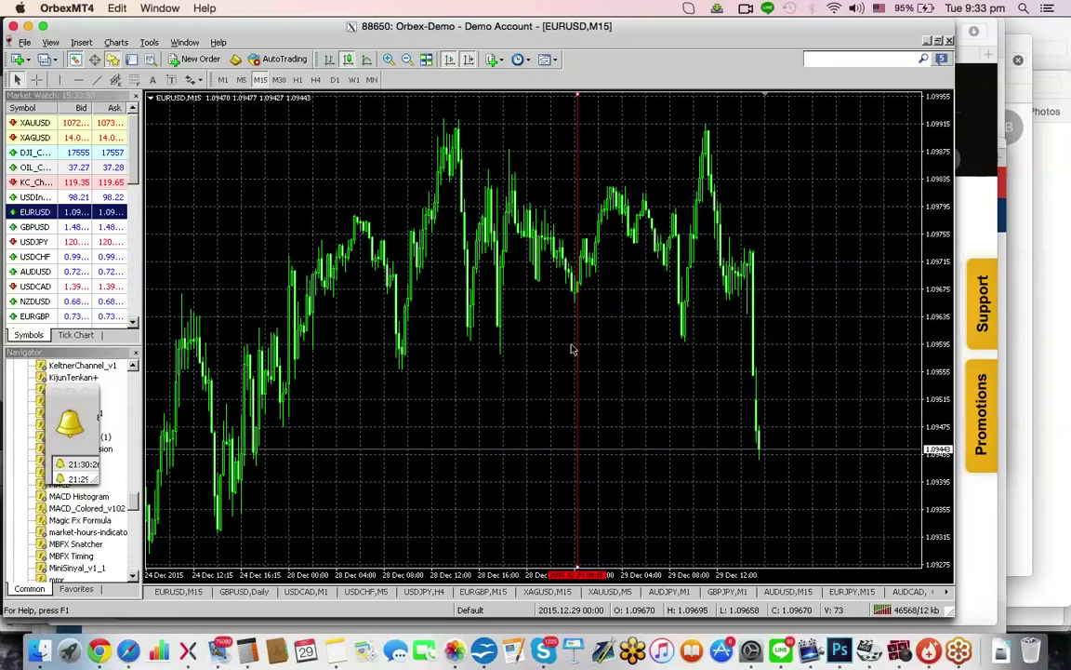
left_click_drag(572, 349, 576, 350)
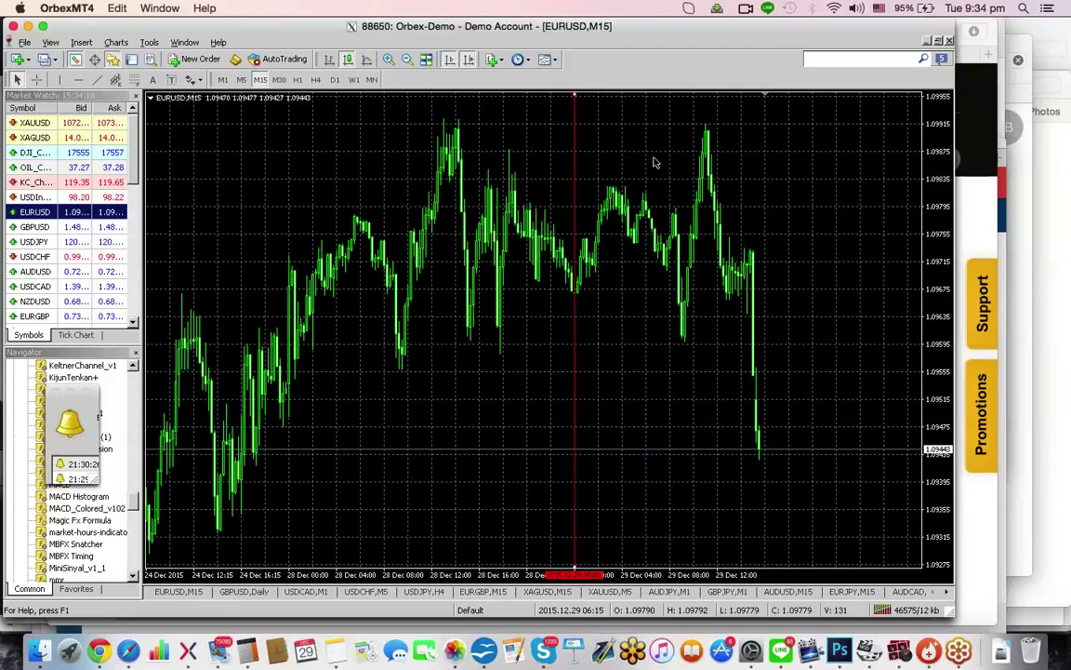
- Inspect the latest candles on the 15-minute EURUSD chart with the crosshair
left_click_drag(635, 25, 701, 108)
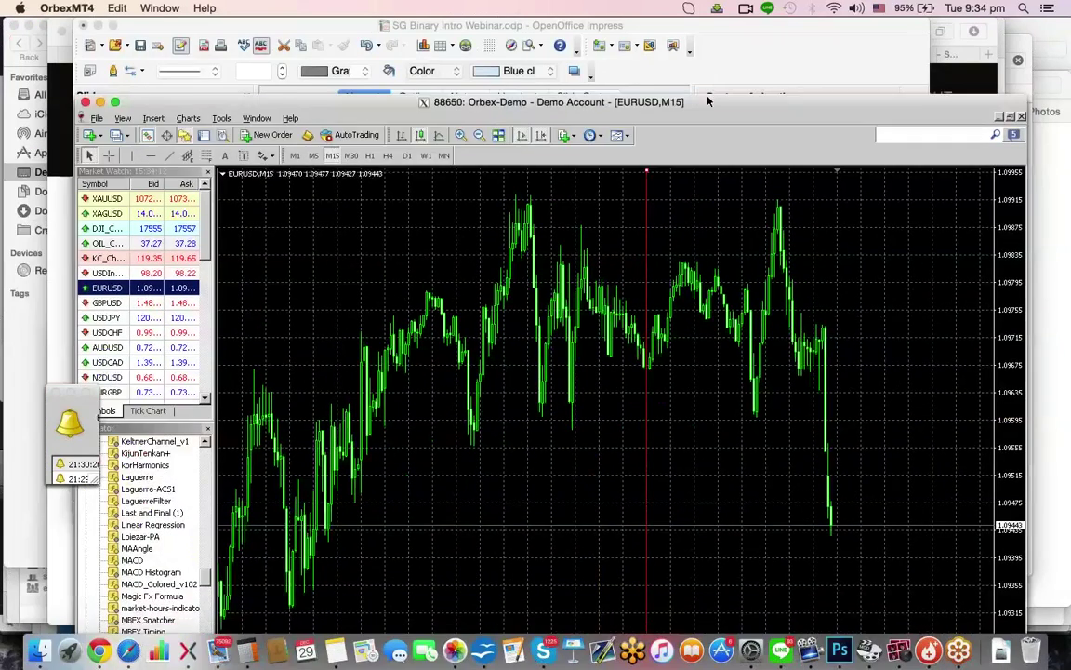
key("super+Tab")
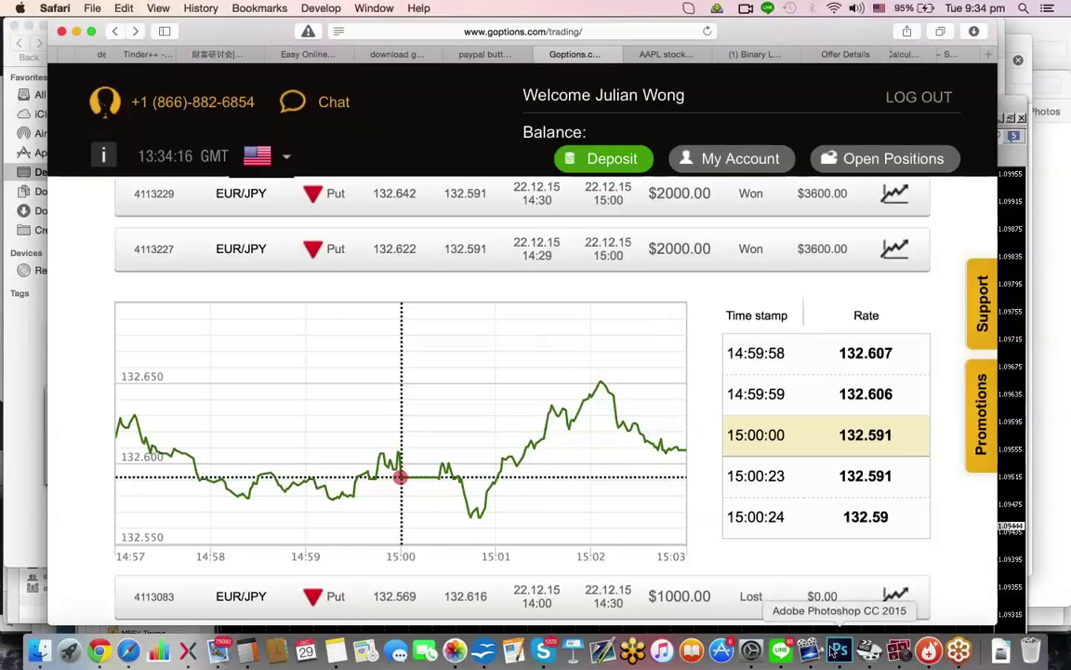
left_click(248, 648)
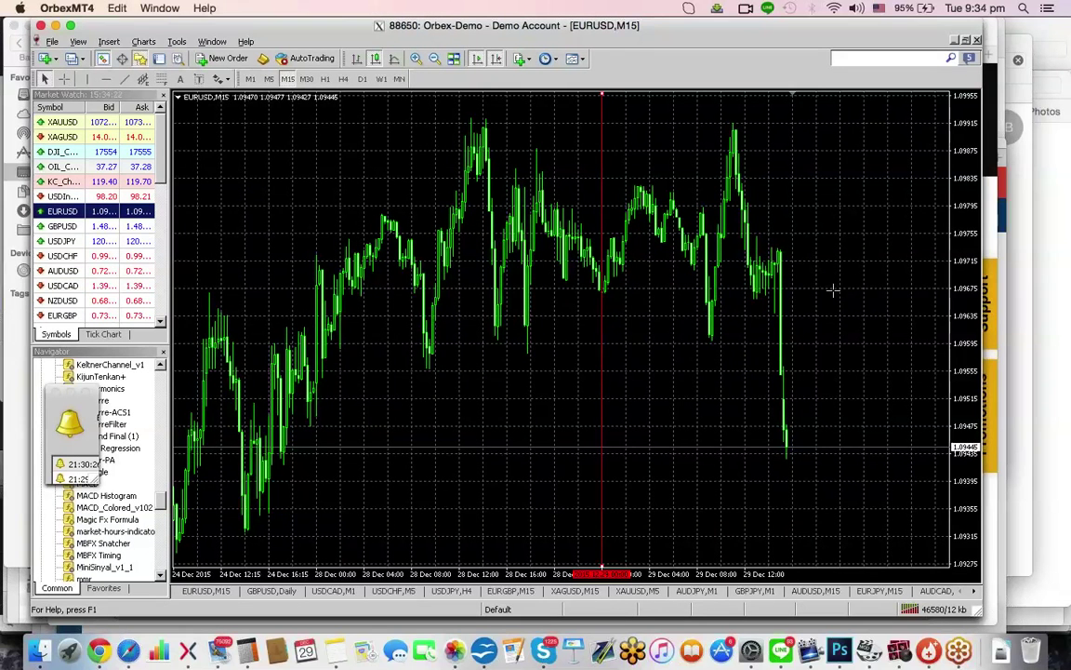
key("ctrl+f")
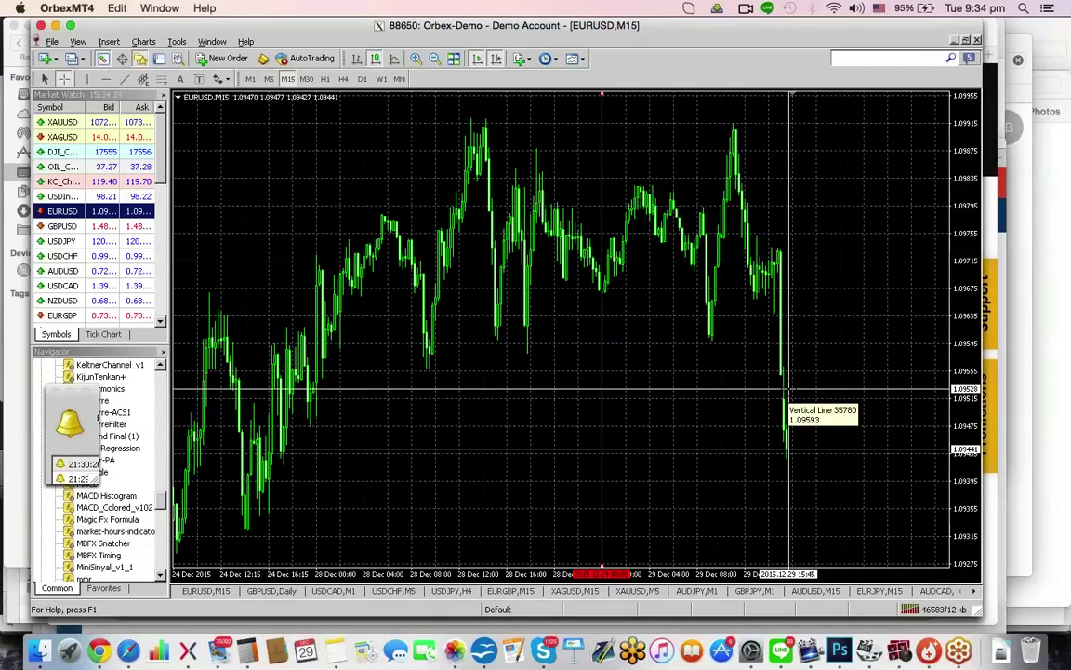
key("Escape")
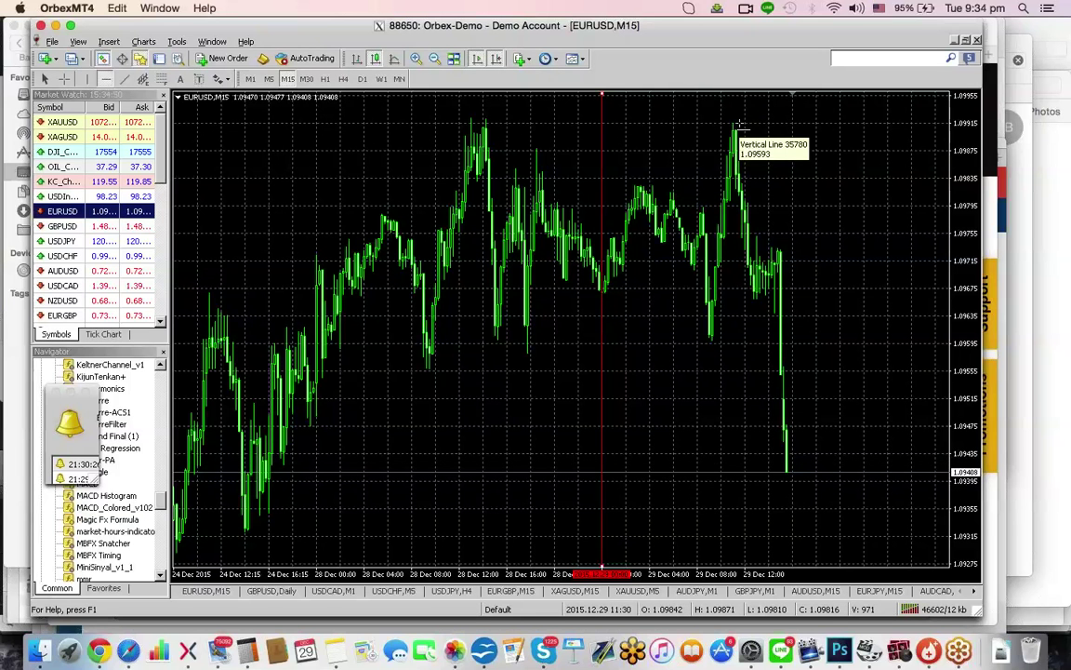
- Draw horizontal lines at the 29 Dec high and the latest low, lowering the second line to about 1.0934 to follow the price
left_click(739, 122)
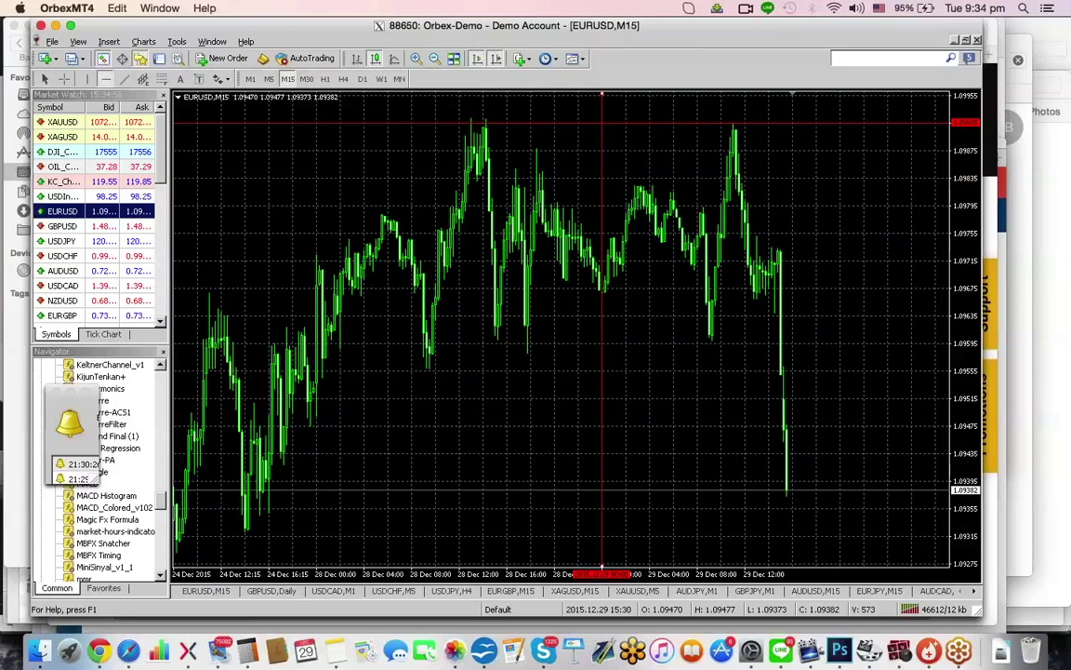
left_click(792, 493)
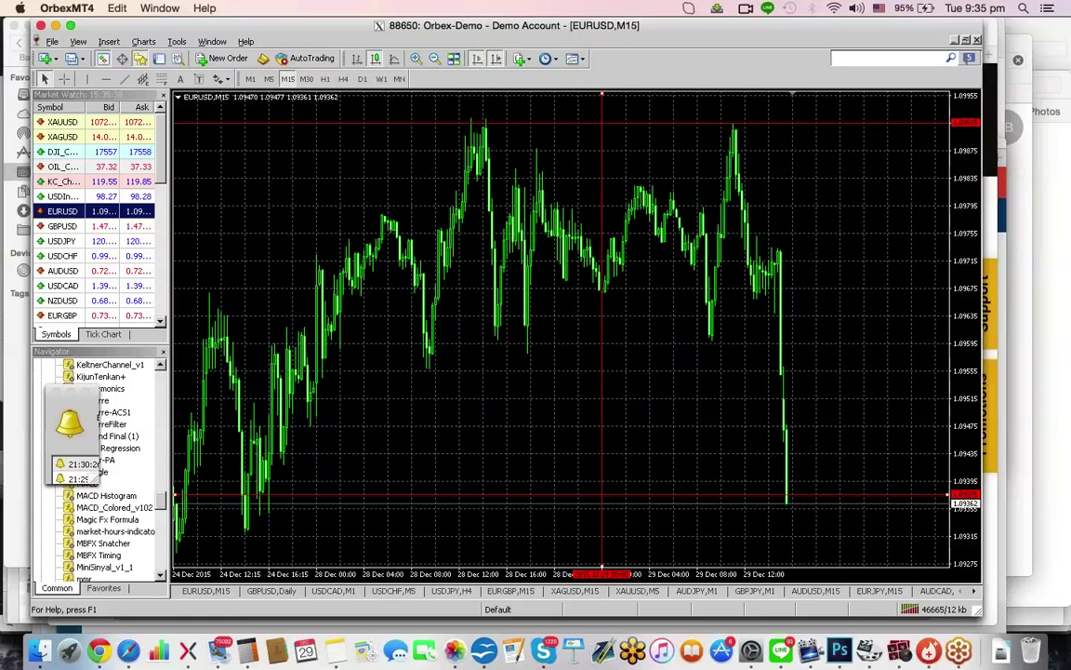
left_click_drag(831, 509, 829, 512)
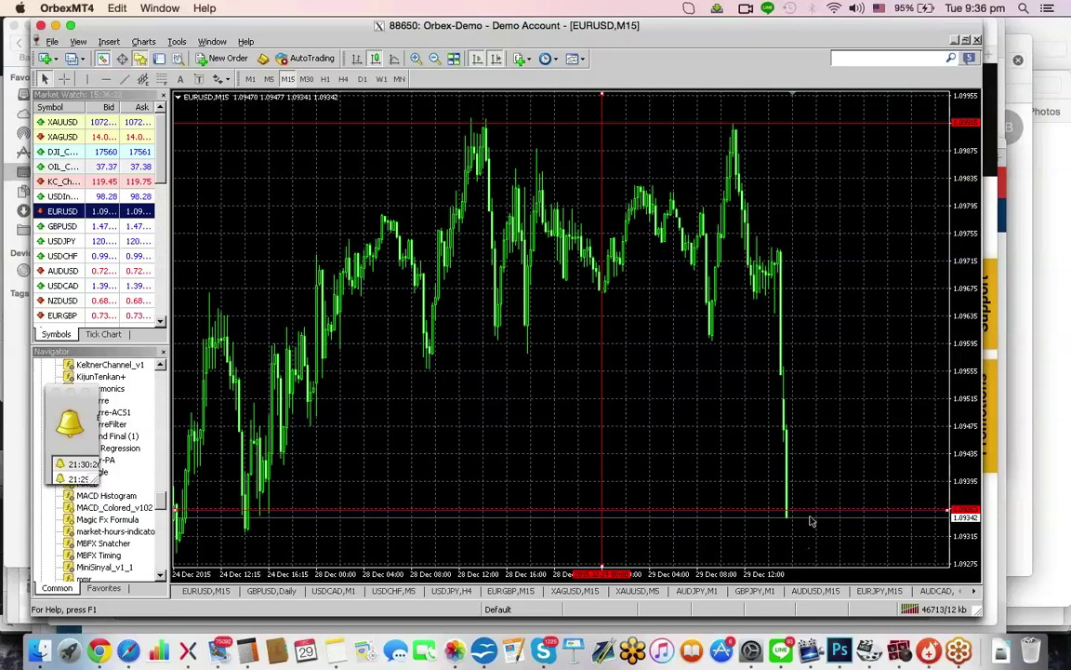
left_click_drag(805, 513, 838, 526)
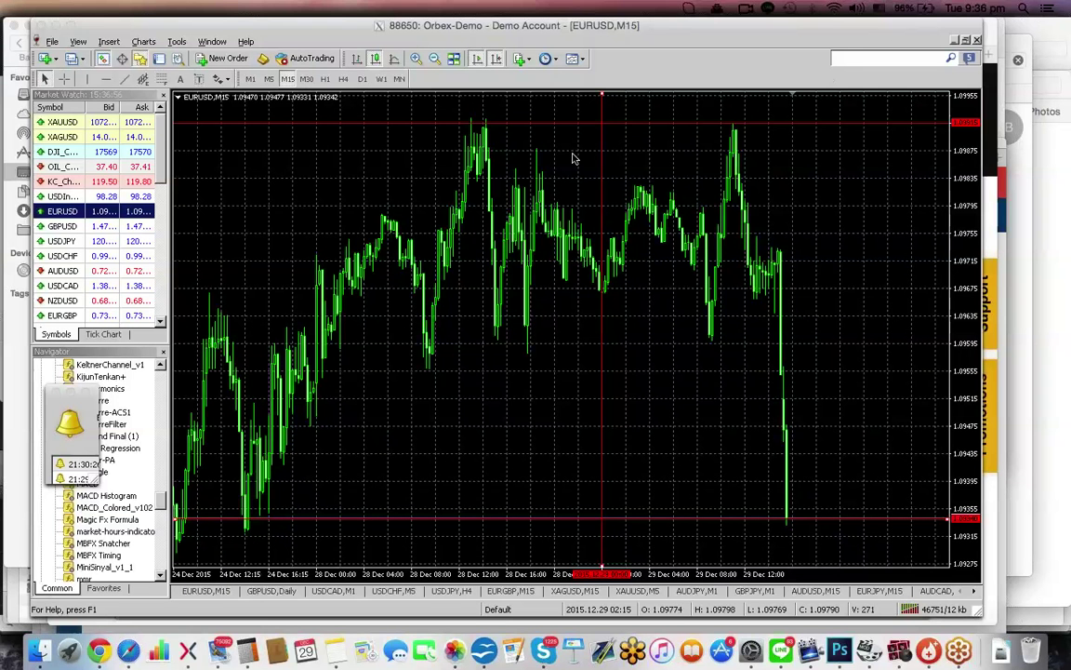
- Switch the EURUSD chart to the daily timeframe and examine the most recent candles closely
left_click(363, 79)
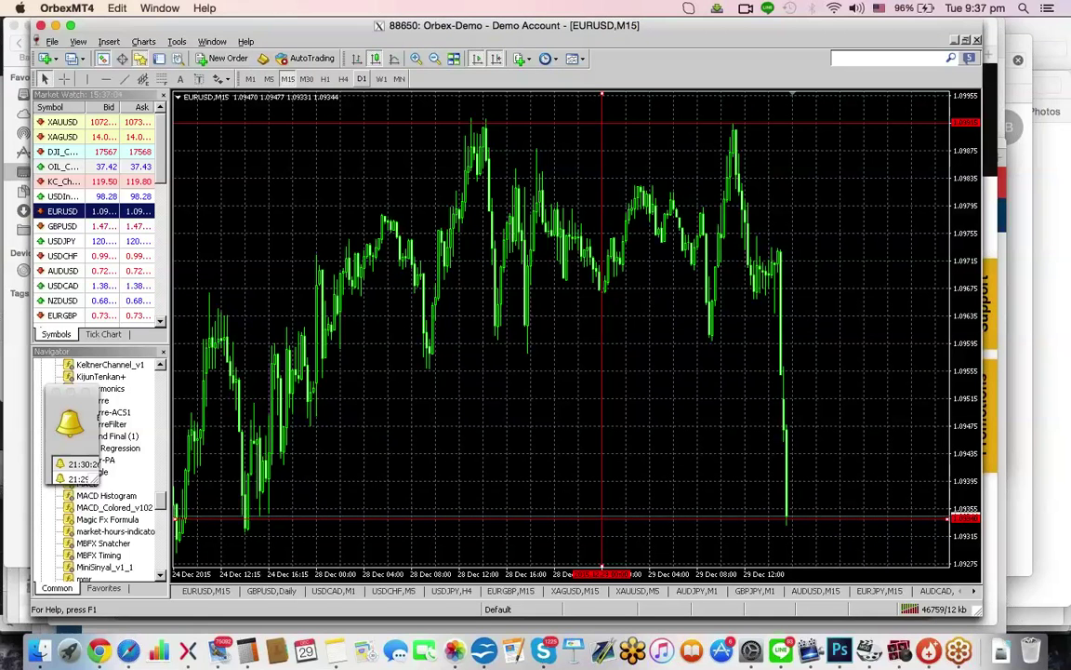
left_click(362, 79)
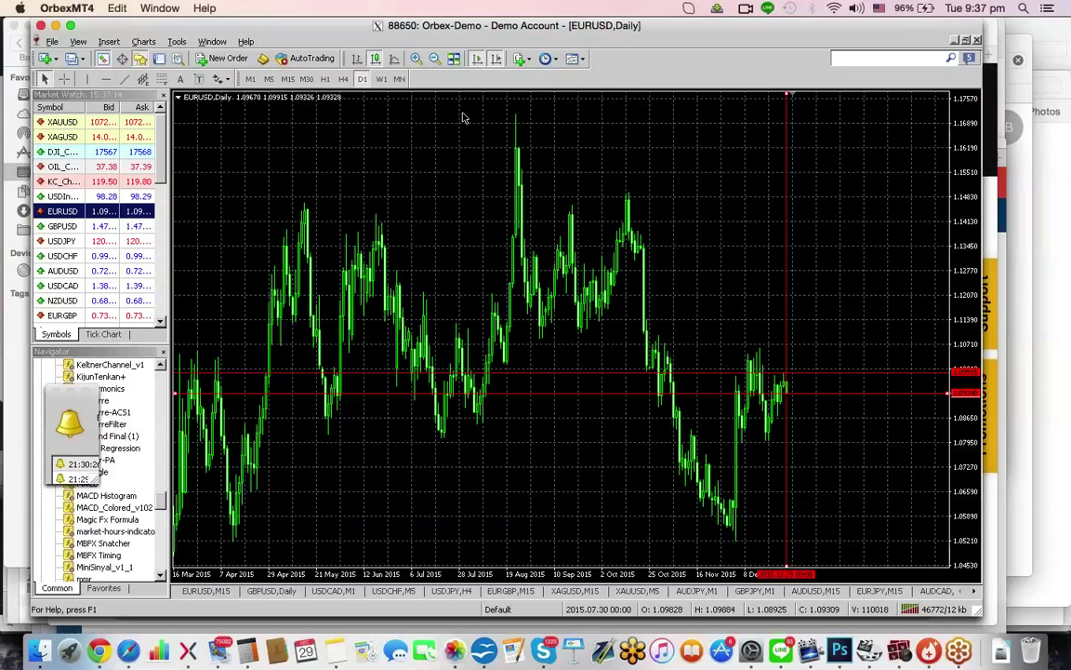
left_click(416, 58)
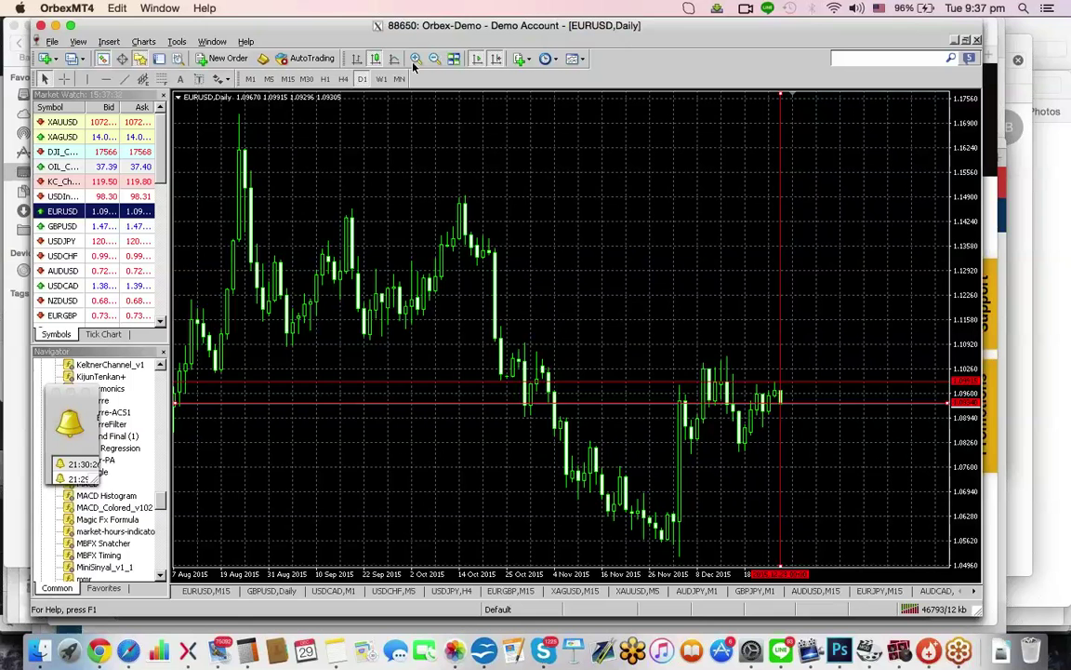
left_click(416, 59)
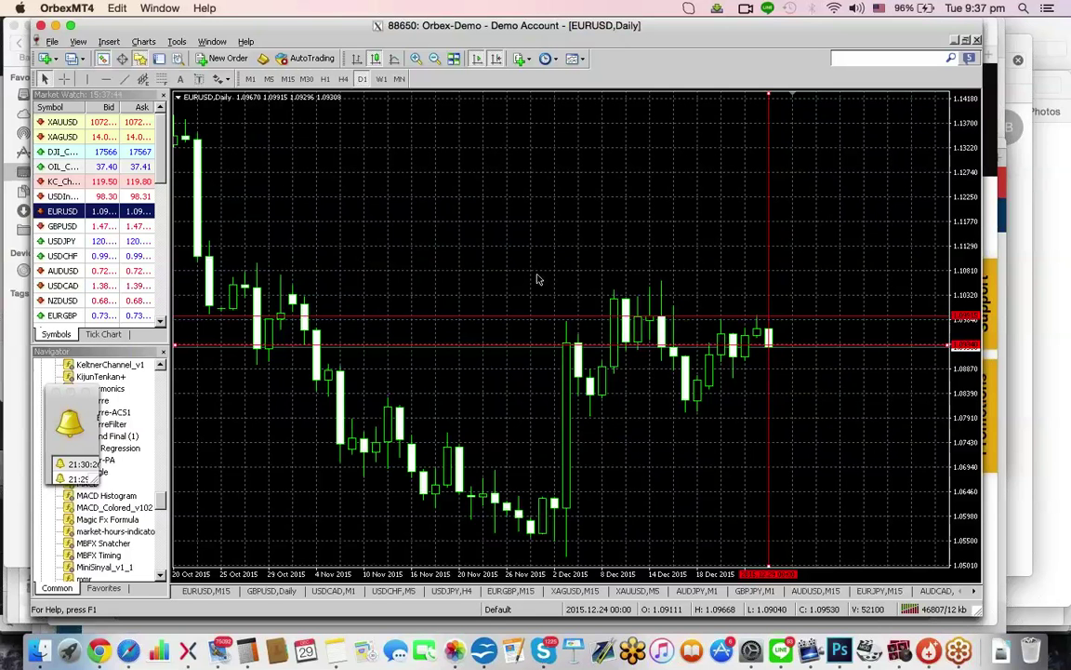
- Return the EURUSD chart to the 15-minute timeframe and move the lower horizontal line down to the new low, about 1.0925
left_click(289, 78)
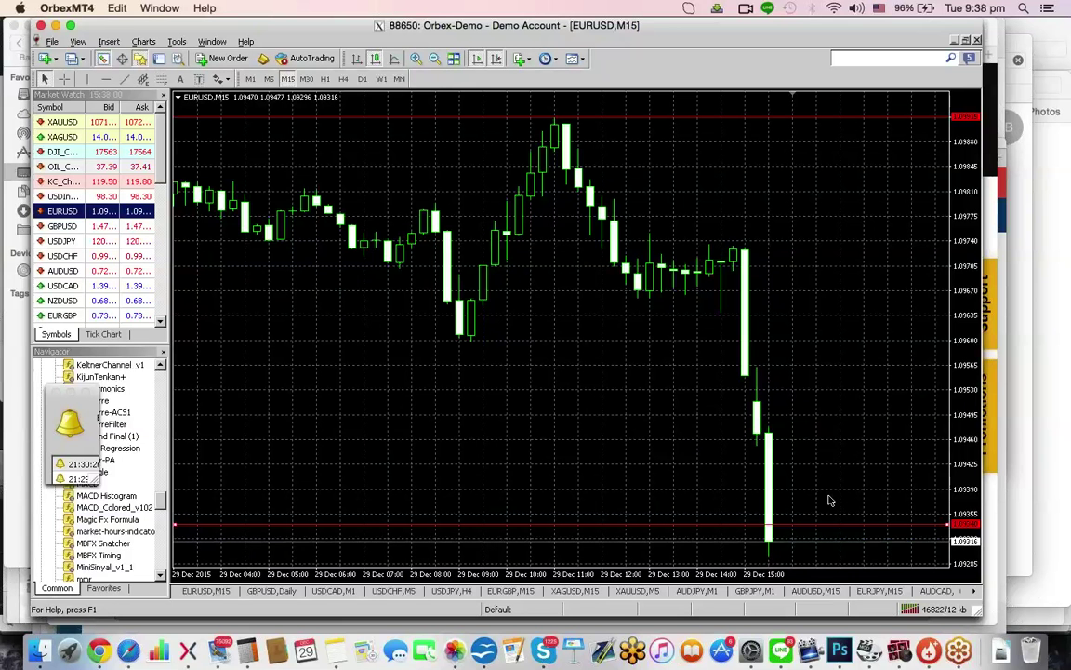
left_click(307, 79)
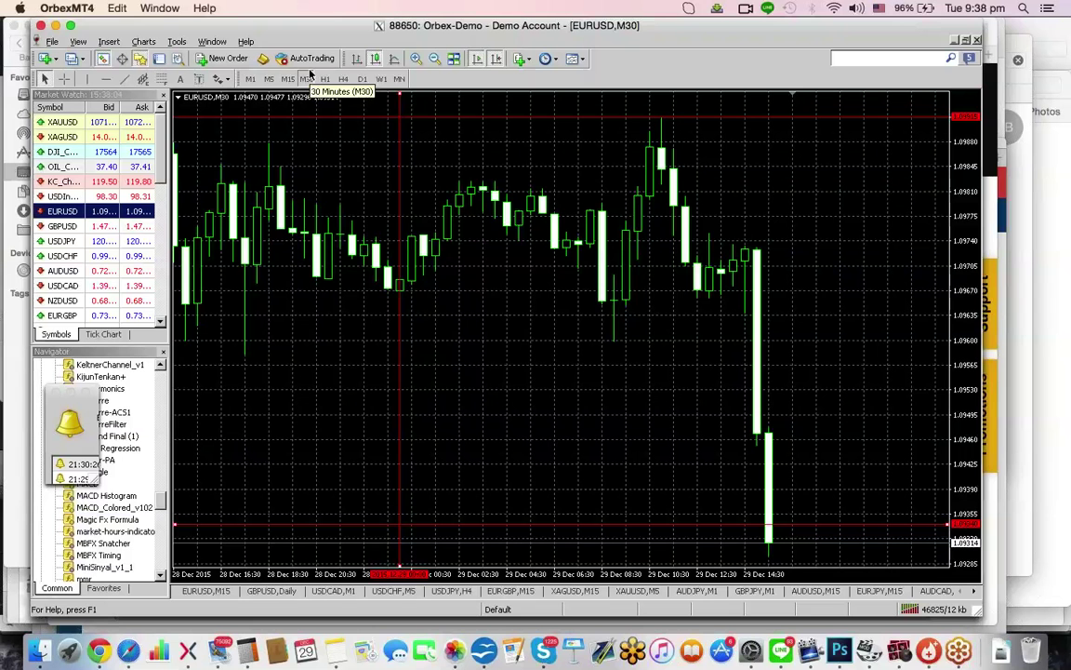
left_click(287, 78)
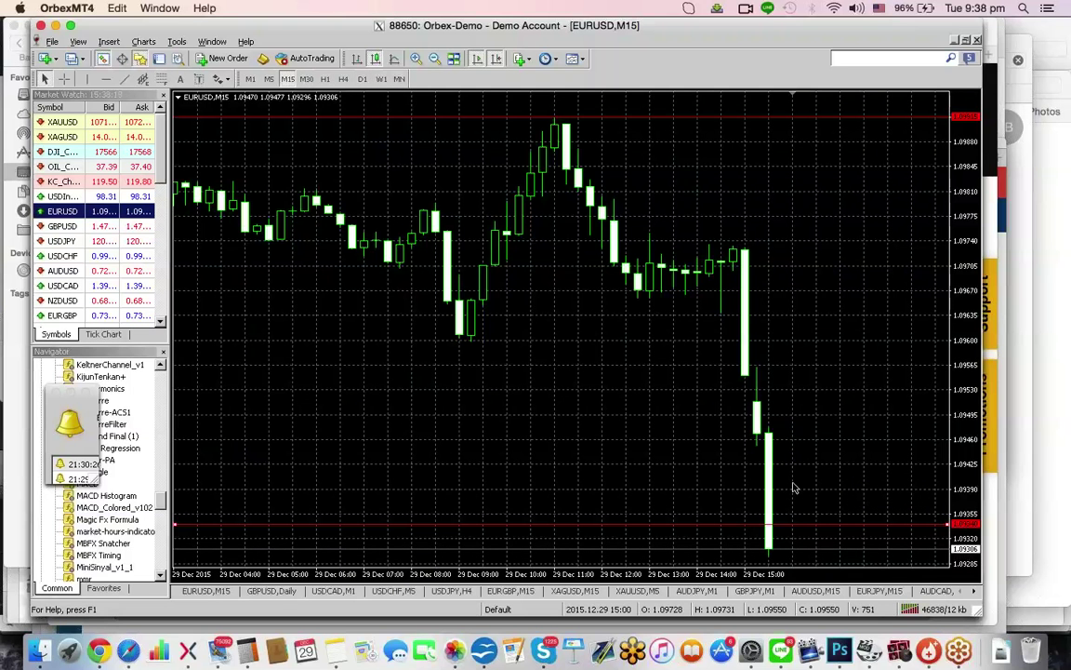
left_click(904, 548)
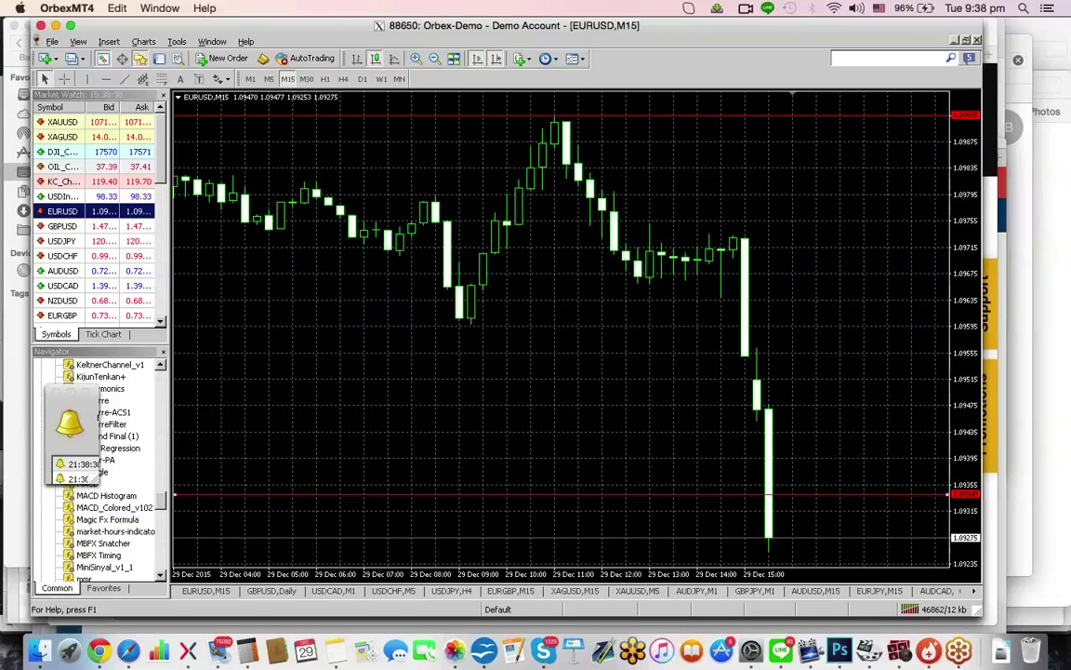
left_click_drag(800, 497, 799, 555)
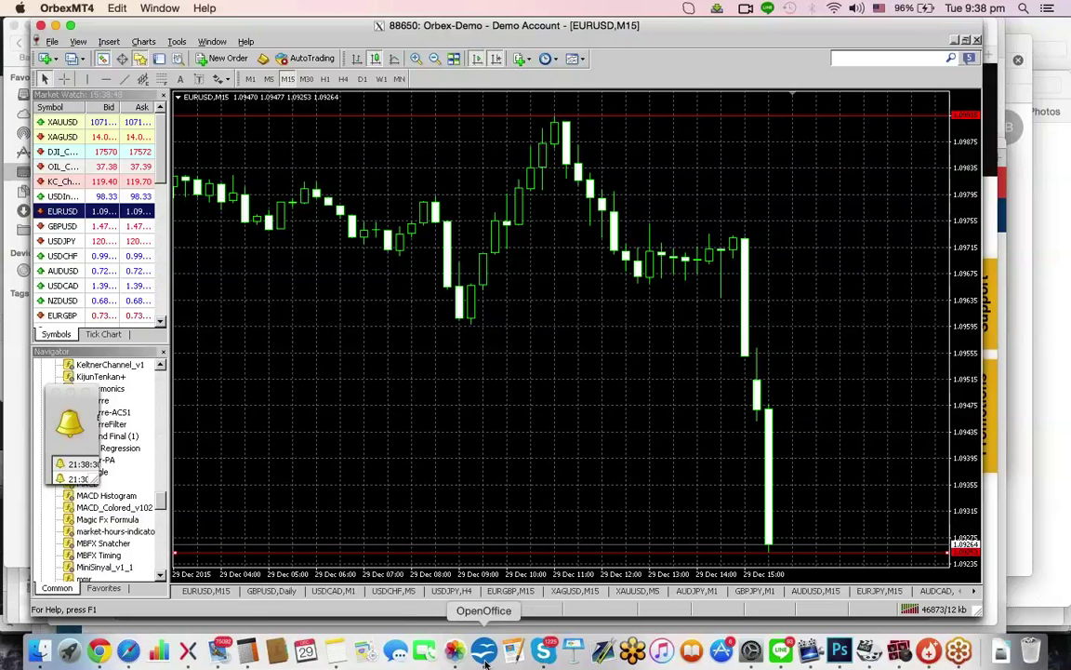
- Check slide 13, Three Important Variables, in OpenOffice Impress and return to the EURUSD chart in OrbexMT4
left_click(484, 653)
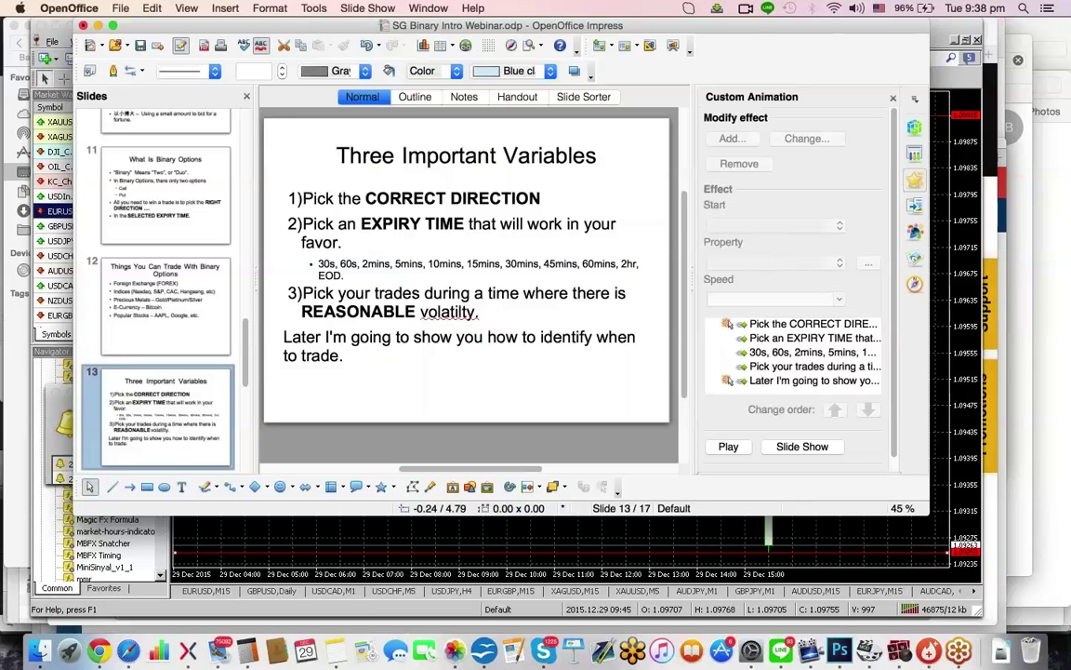
left_click(595, 530)
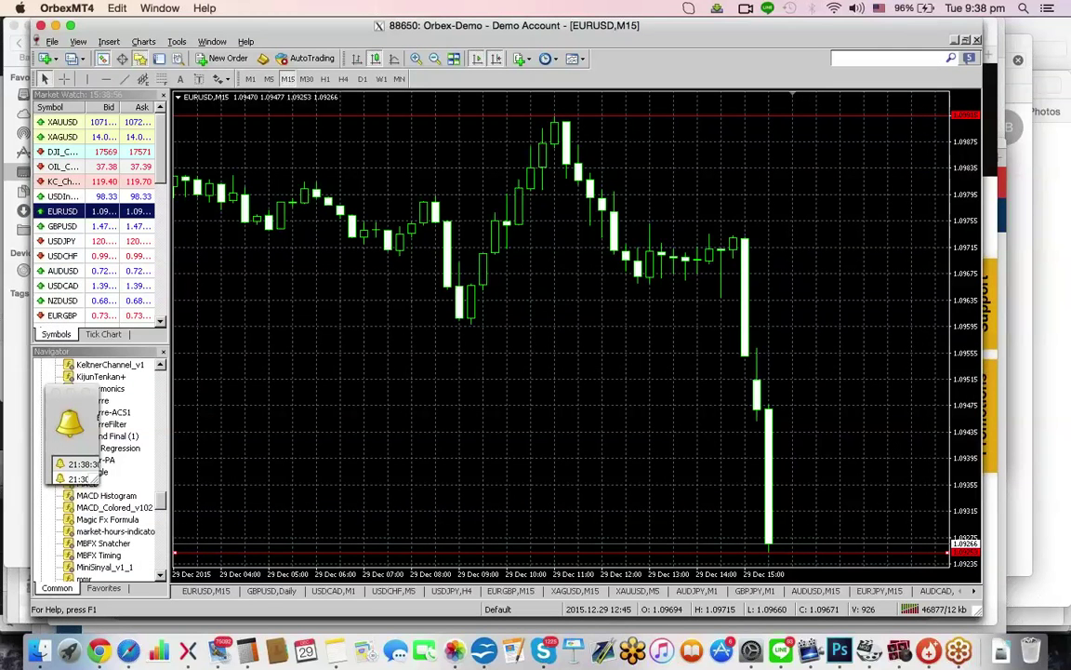
left_click(546, 650)
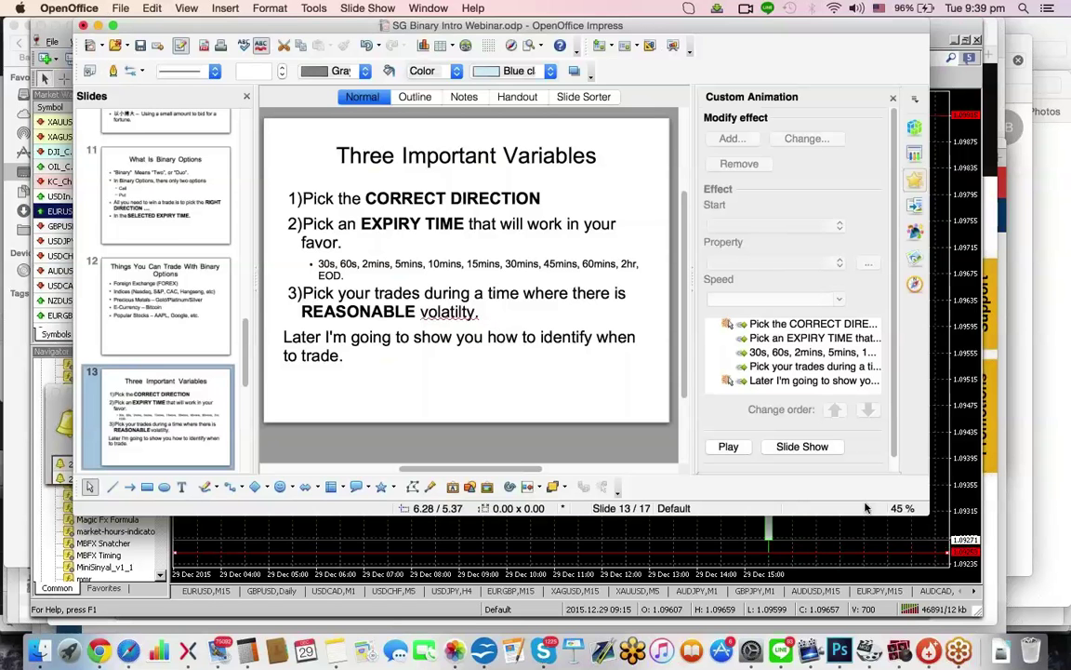
key("super+Tab")
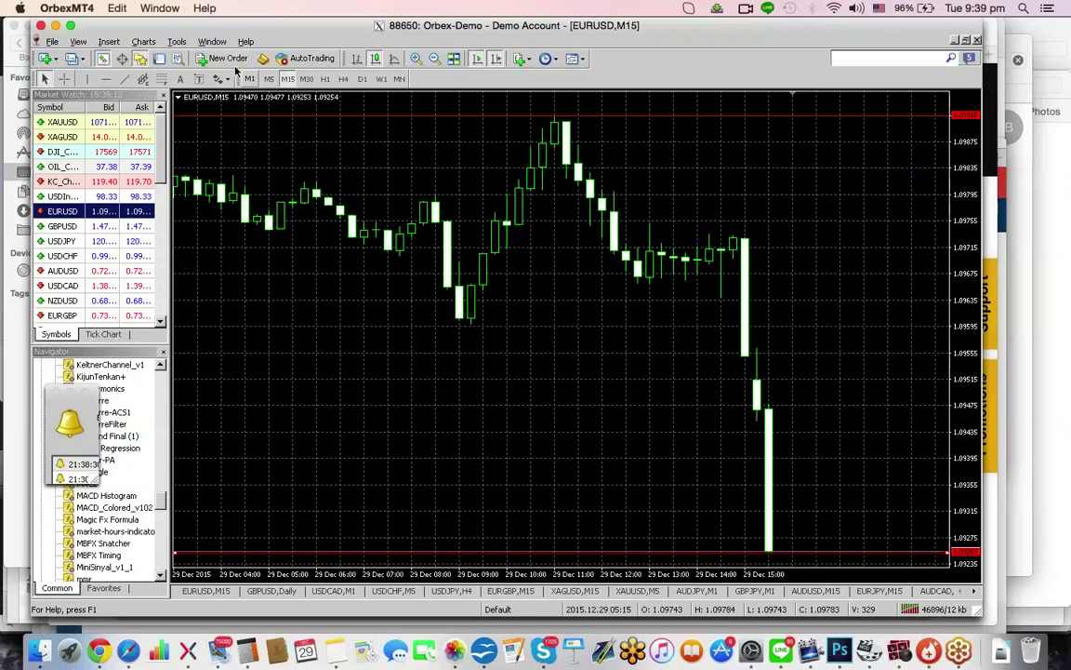
- Switch the EURUSD chart to the 1-minute timeframe and show the sideways candles before the sharp drop
left_click(250, 79)
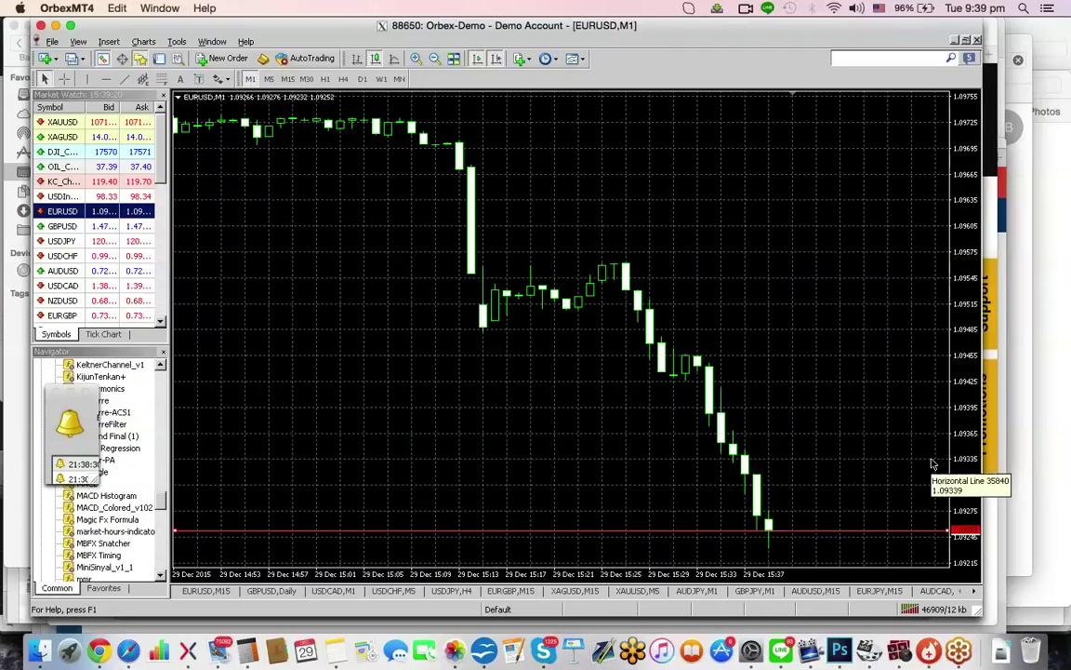
left_click(434, 58)
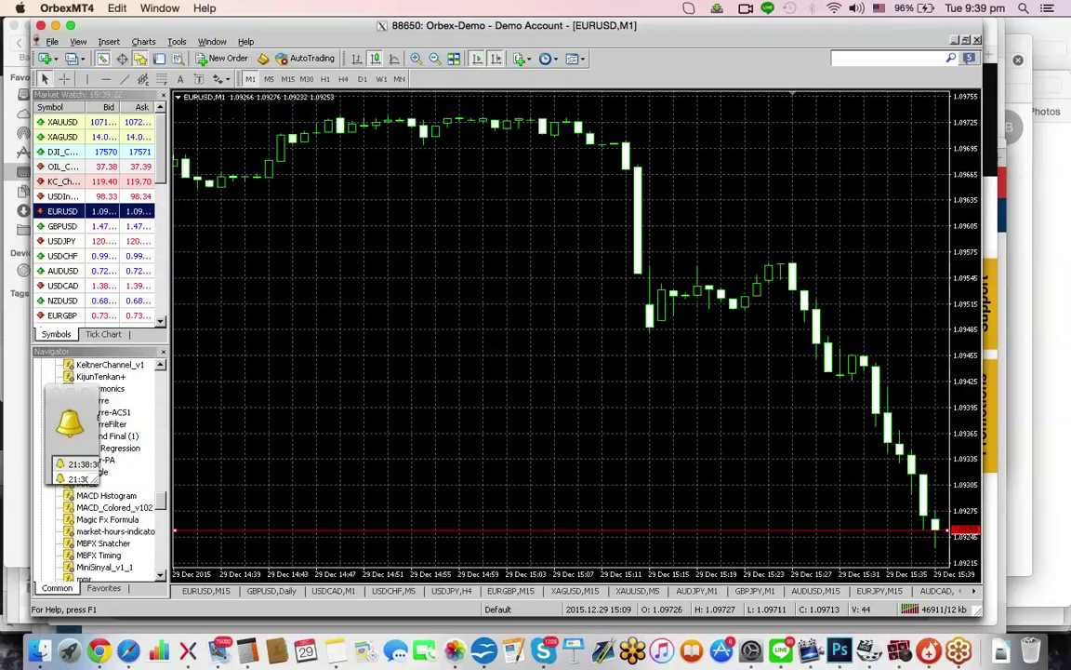
left_click(416, 58)
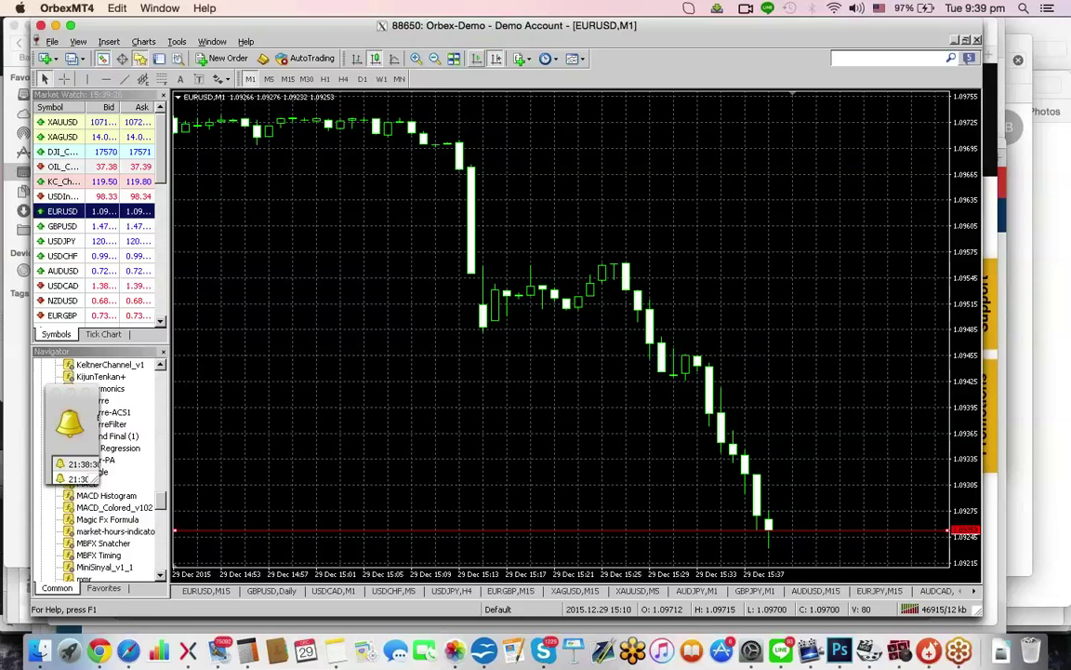
left_click_drag(314, 168, 643, 165)
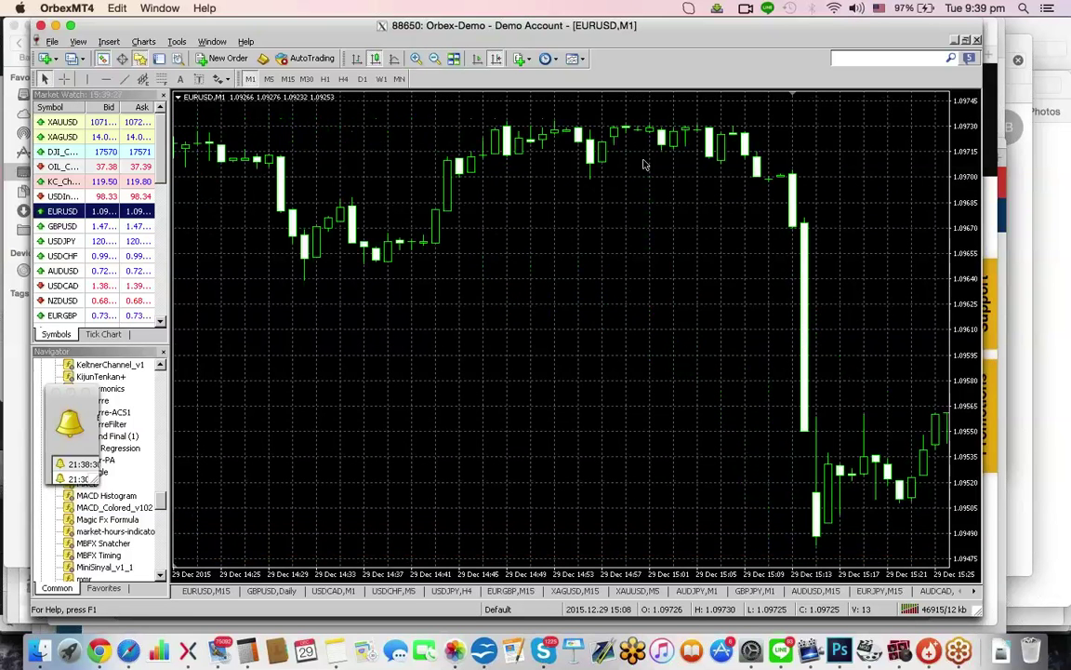
- Mark the resistance zone above the sideways candles with two closely spaced horizontal lines at about 1.0973
left_click(105, 78)
left_click(614, 123)
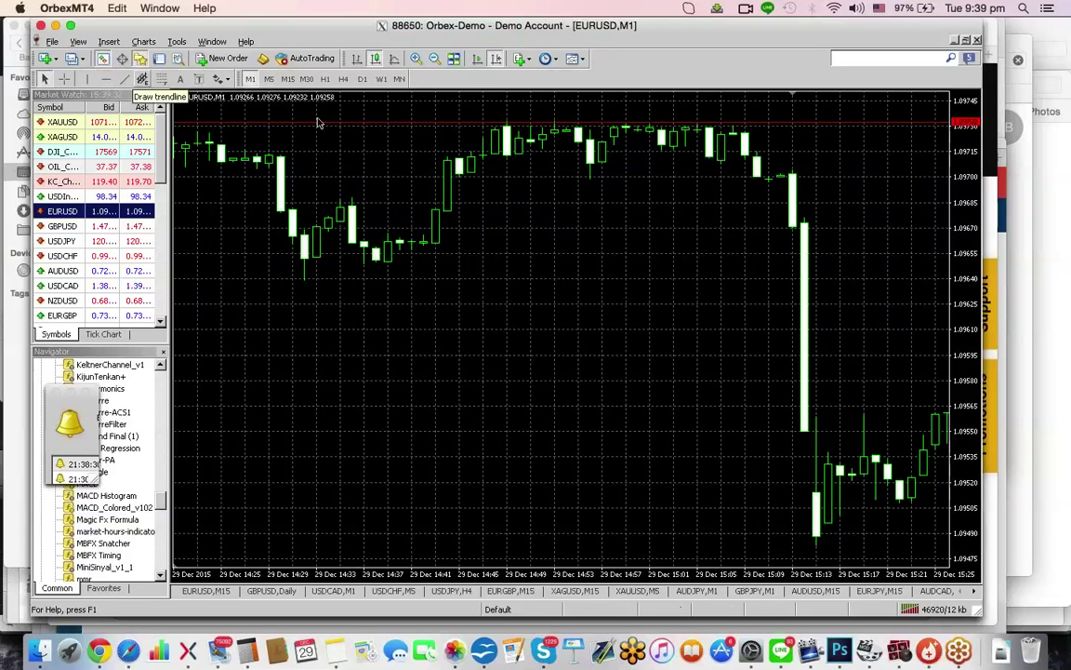
left_click(105, 78)
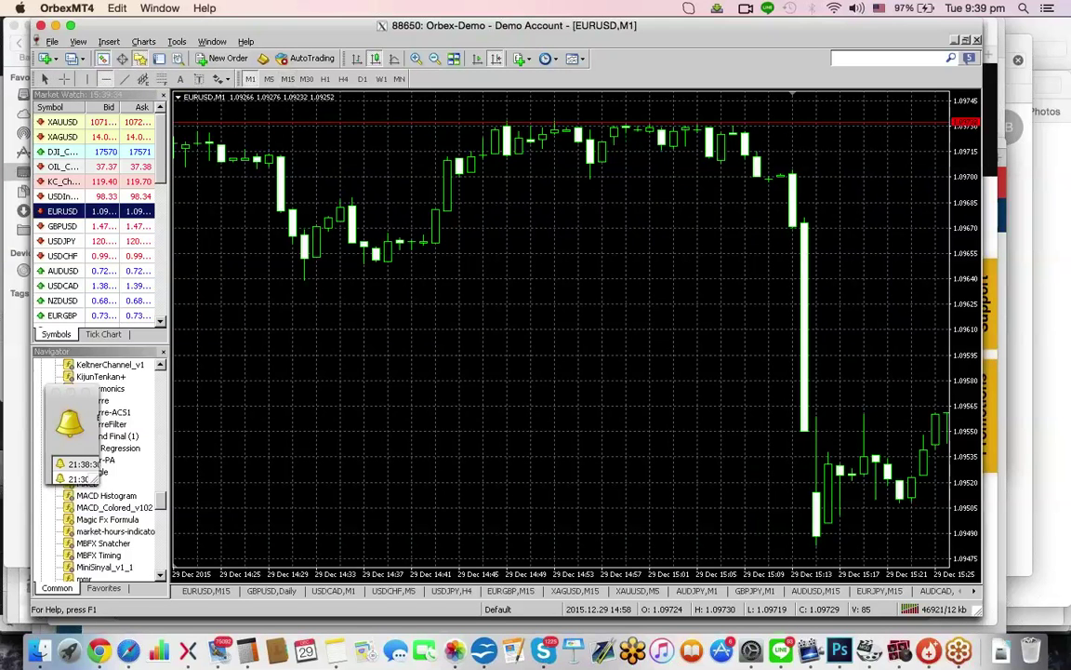
left_click(818, 136)
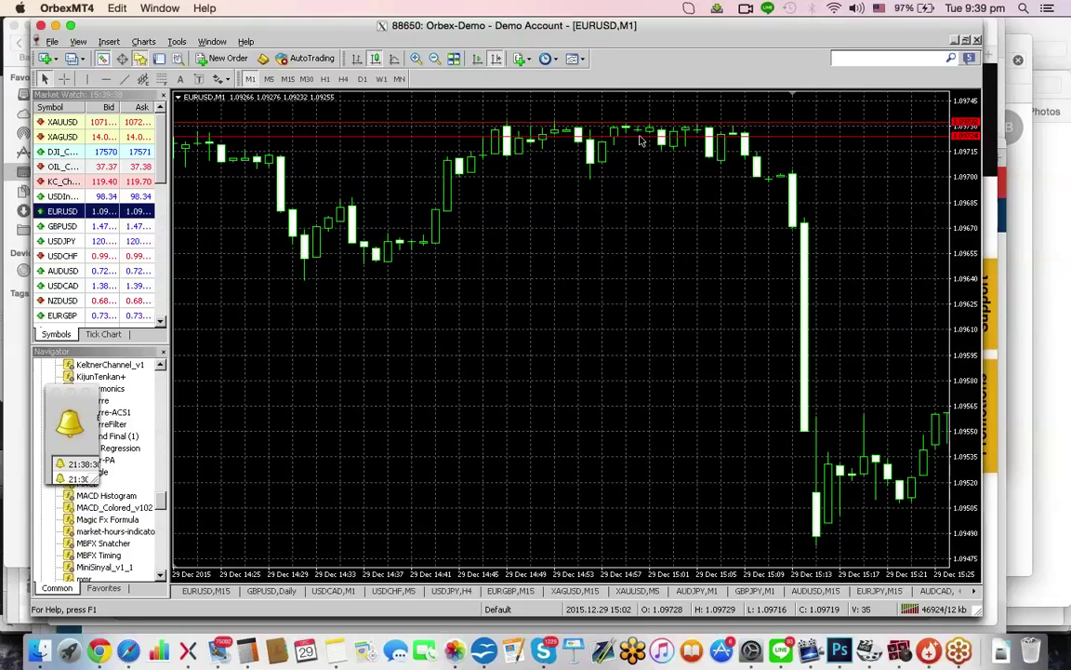
left_click_drag(744, 135, 744, 132)
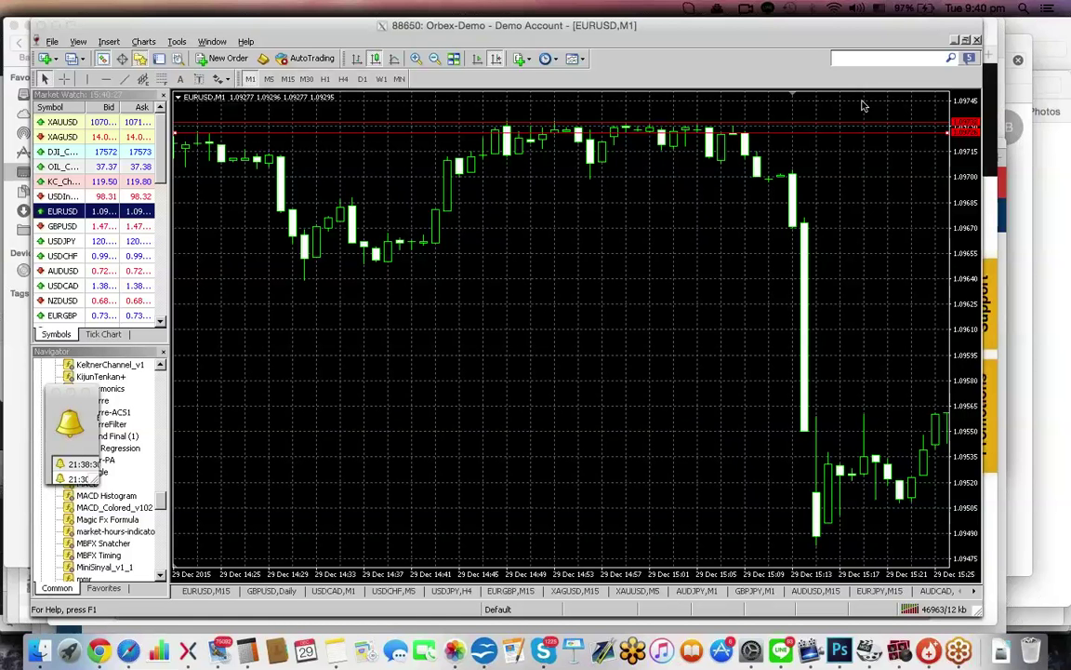
- Switch to Photoshop and brush an ascending staircase line across the blank Untitled-2 canvas at 200% zoom
key("super+Tab")
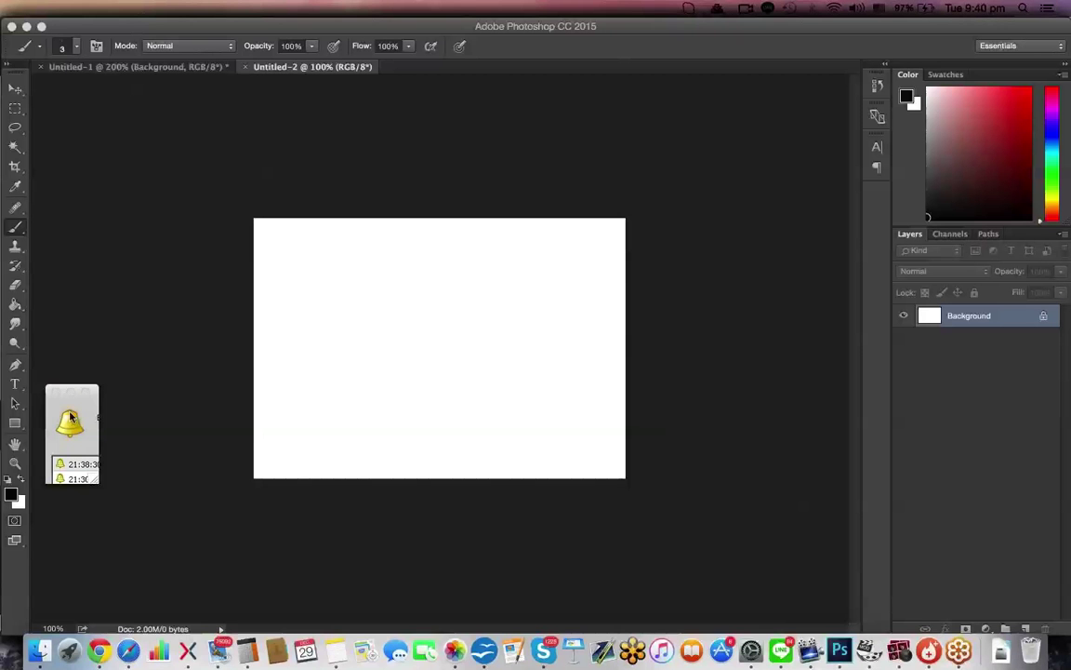
left_click(15, 463)
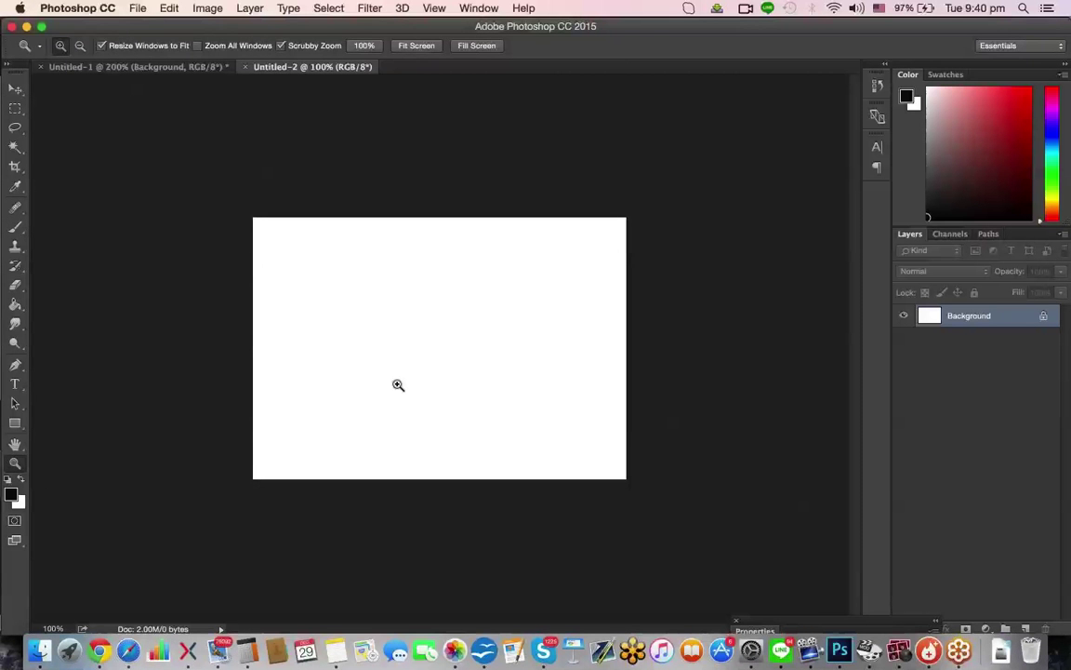
left_click(398, 384)
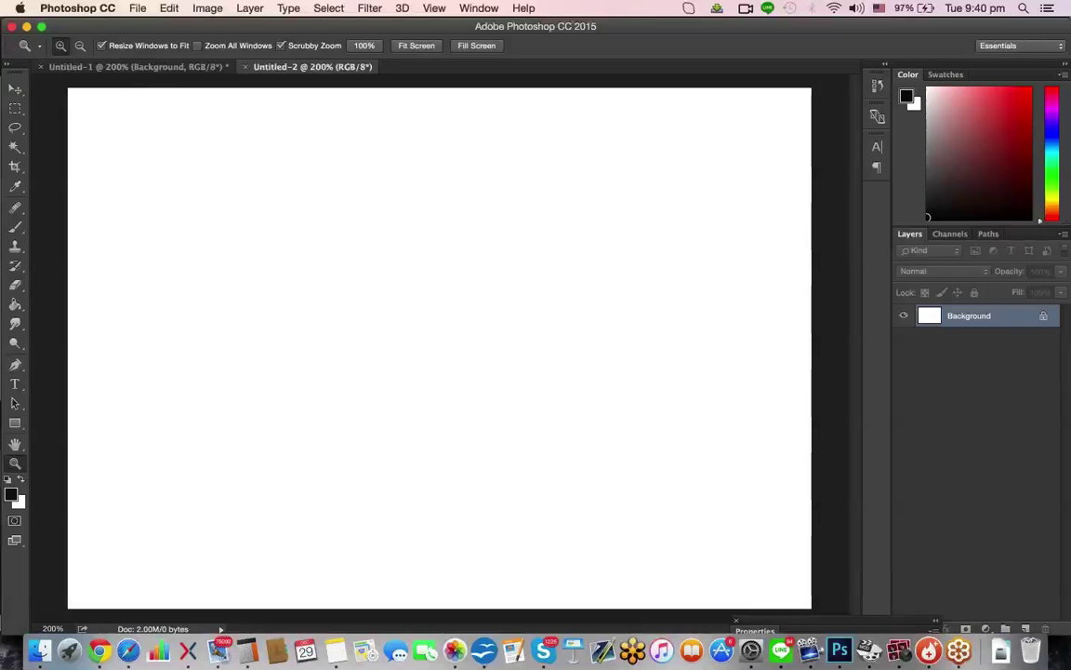
left_click(16, 226)
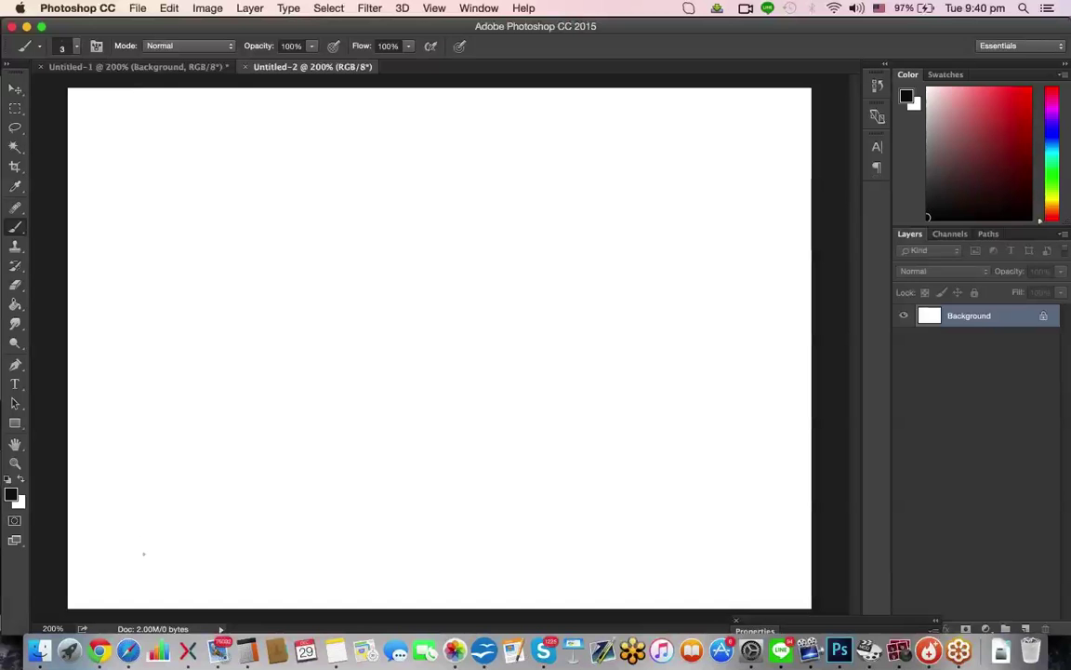
mouse_move(142, 549)
left_mouse_down()
mouse_move(139, 488)
mouse_move(206, 481)
mouse_move(205, 412)
mouse_move(275, 409)
left_mouse_up()
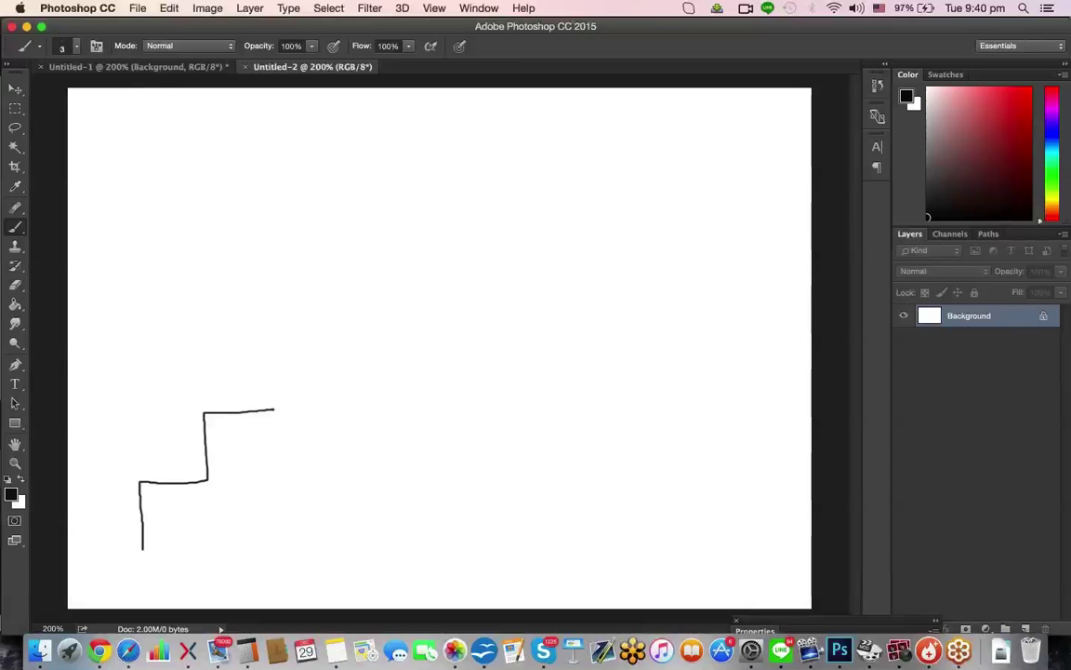
mouse_move(271, 344)
left_mouse_down()
mouse_move(397, 339)
mouse_move(398, 306)
mouse_move(440, 306)
left_mouse_up()
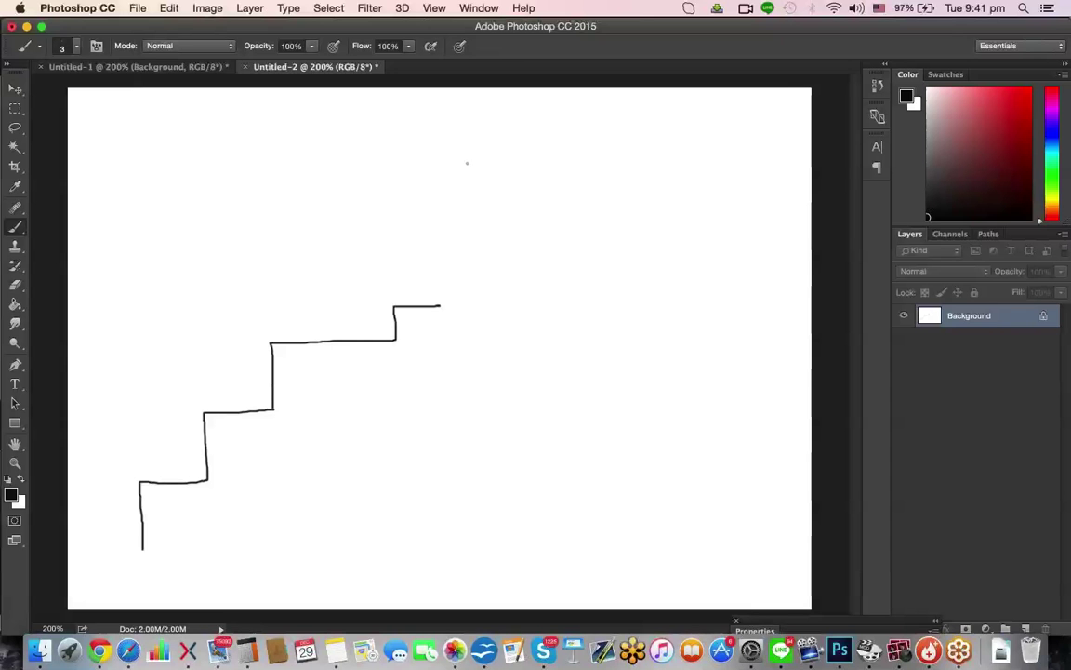
- Brush a descending staircase line above the ascending one and add small vertical ticks along the ascending line's longest flat step
mouse_move(410, 150)
left_mouse_down()
mouse_move(440, 149)
mouse_move(600, 223)
mouse_move(624, 221)
left_mouse_up()
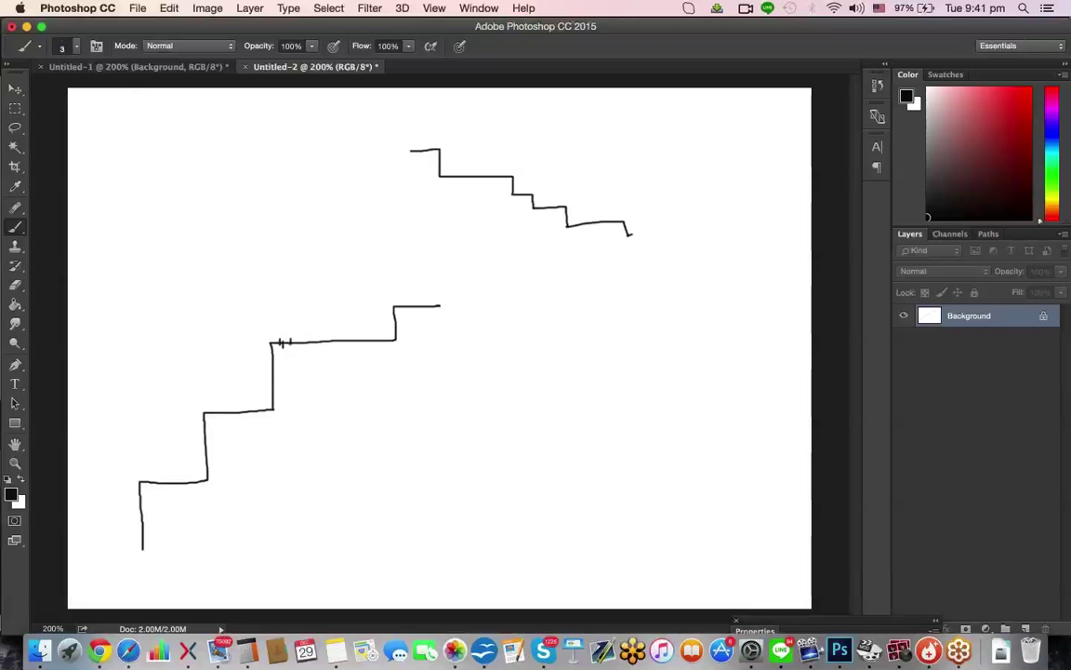
left_click_drag(305, 337, 304, 346)
left_click_drag(351, 336, 351, 345)
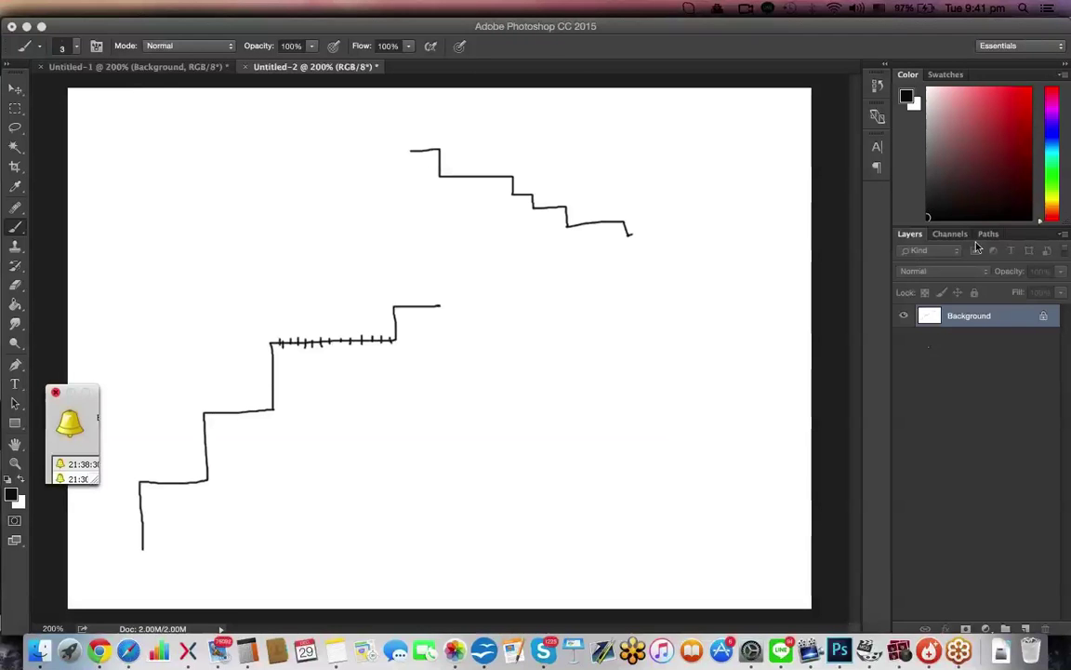
left_click(560, 324)
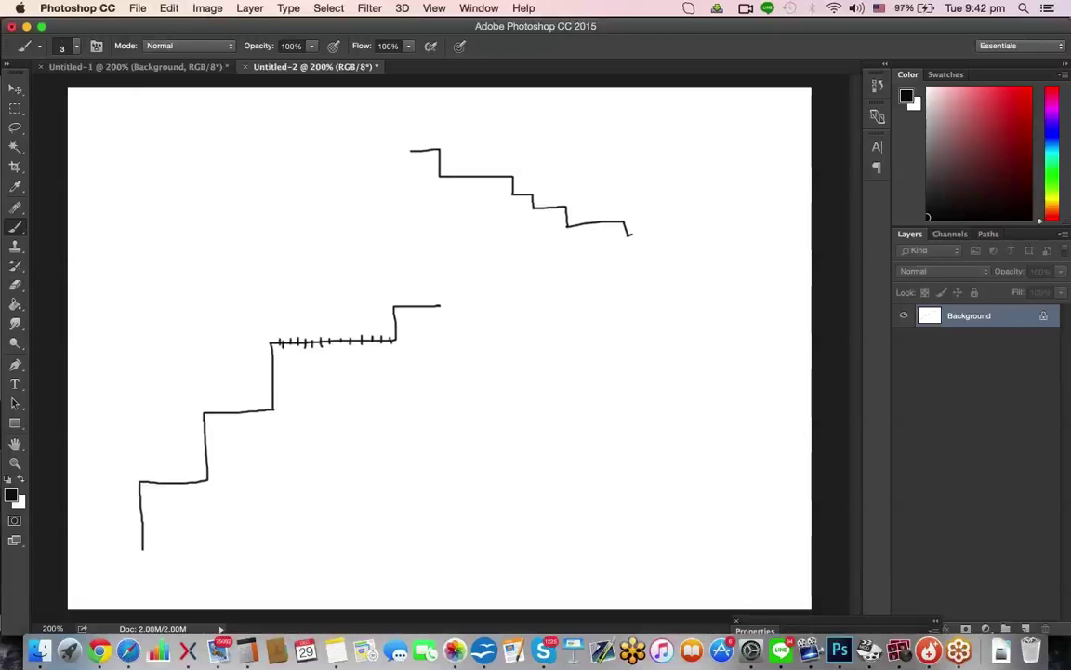
- Select both staircase drawings with a rectangular marquee and rotate them about 24 degrees clockwise, turning the steps into zigzags
left_click(14, 110)
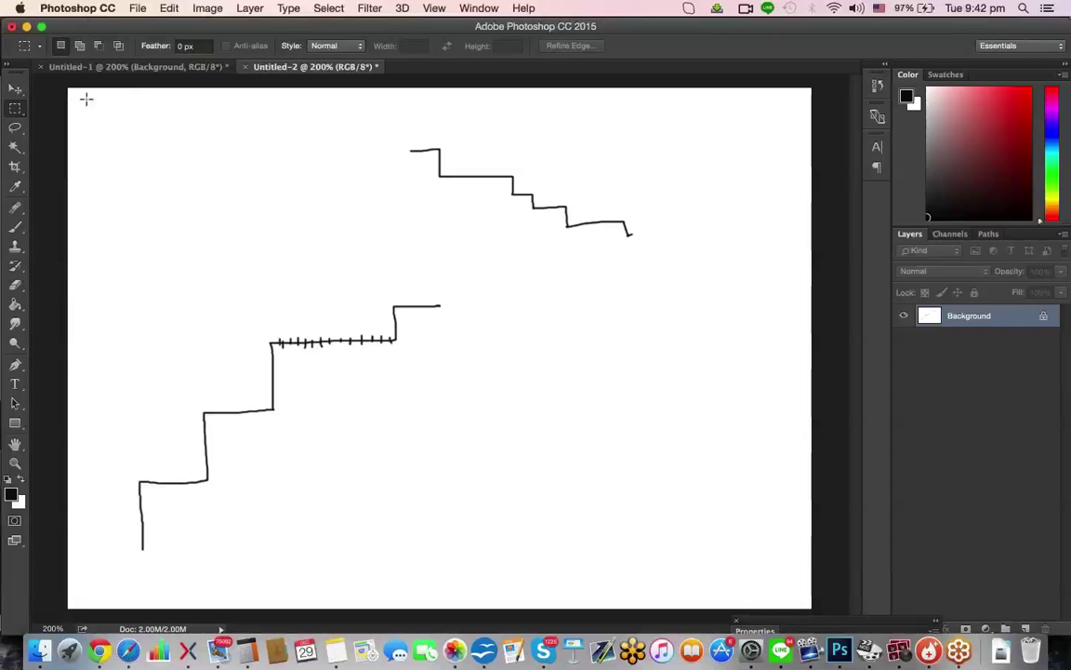
left_click_drag(76, 97, 767, 583)
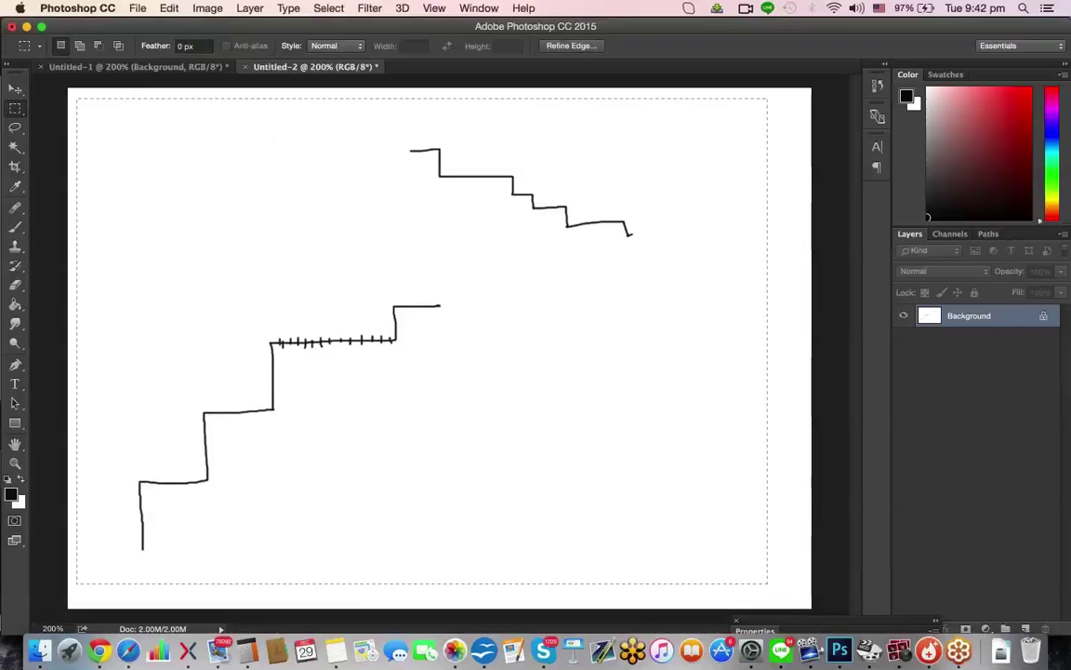
left_click(170, 9)
mouse_move(260, 325)
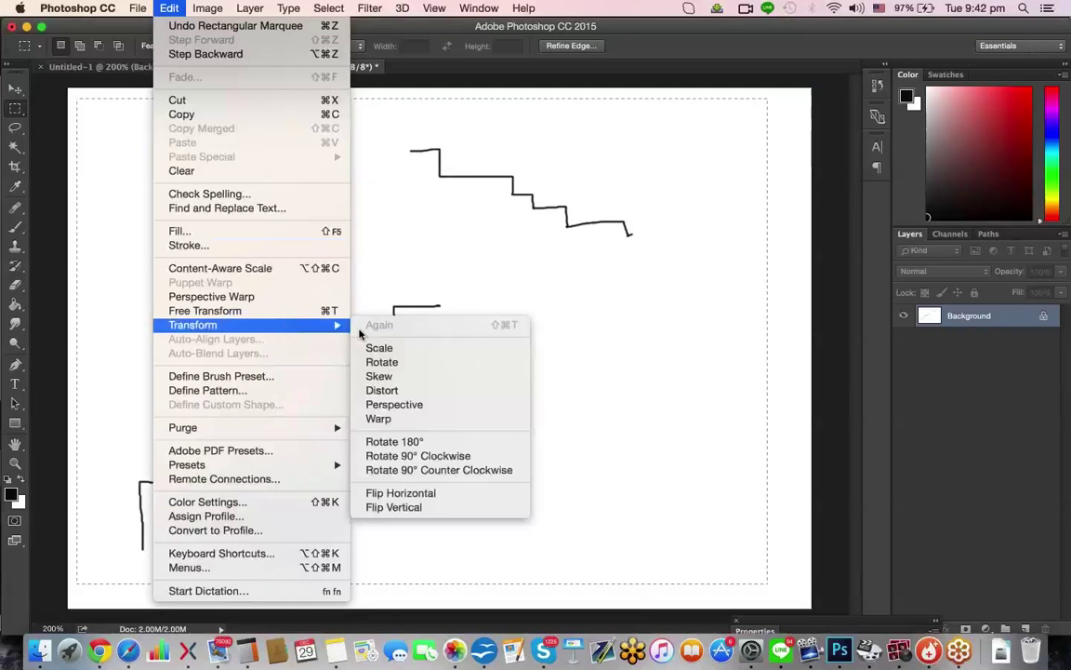
left_click(406, 362)
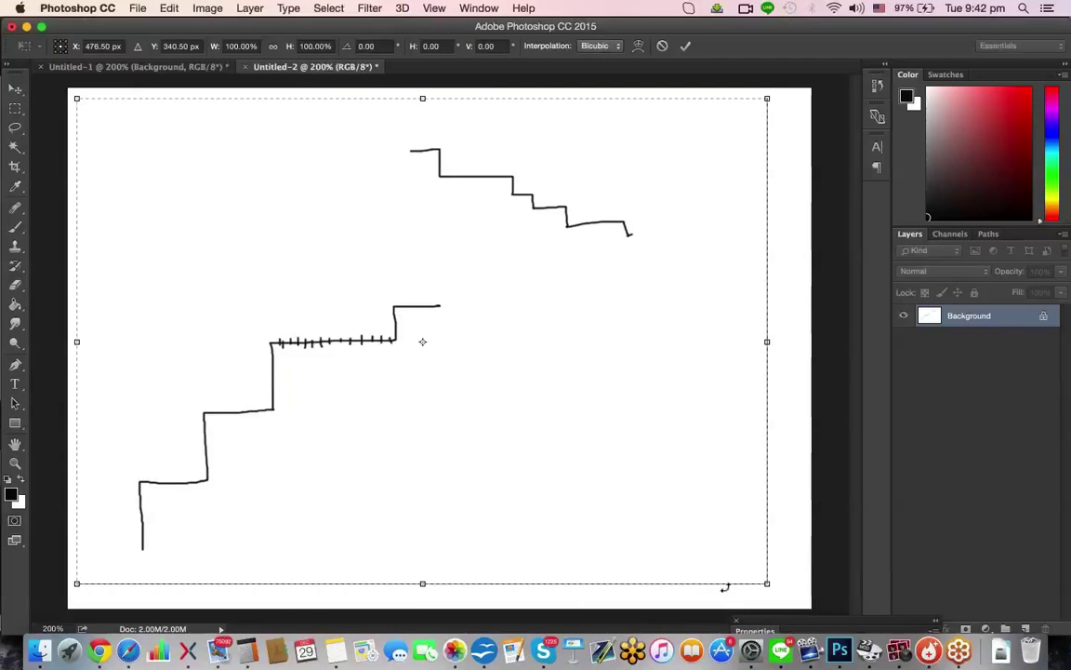
left_click_drag(724, 583, 565, 586)
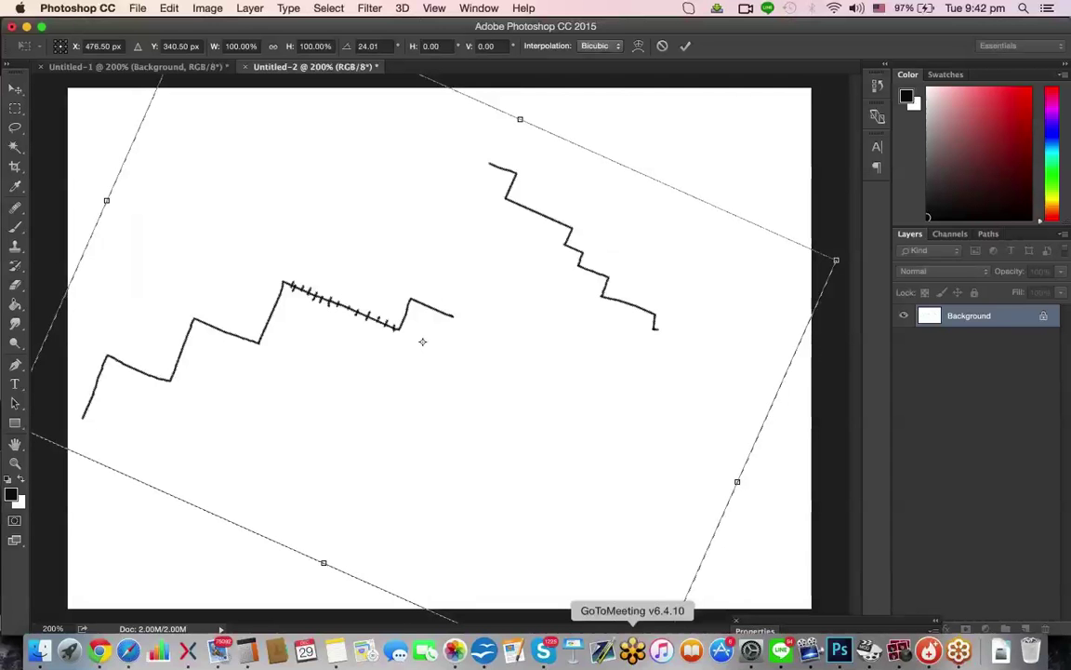
left_click_drag(711, 540, 716, 269)
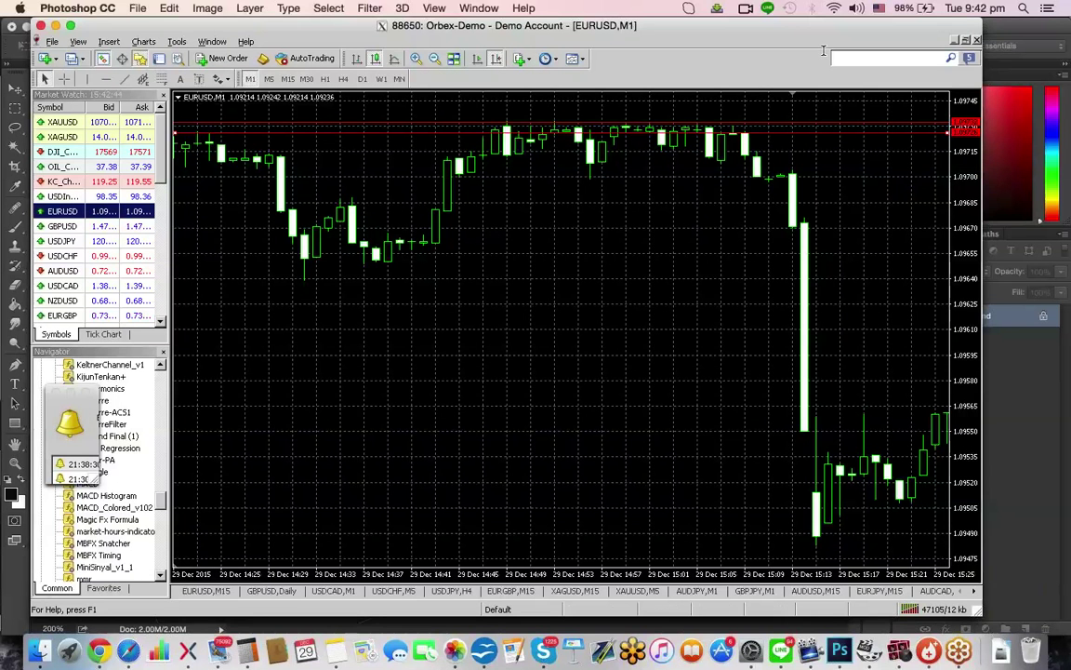
- Return to OrbexMT4, bring up the latest EURUSD candles and switch through the 5- and 15-minute timeframes to the 30-minute one
left_click(496, 58)
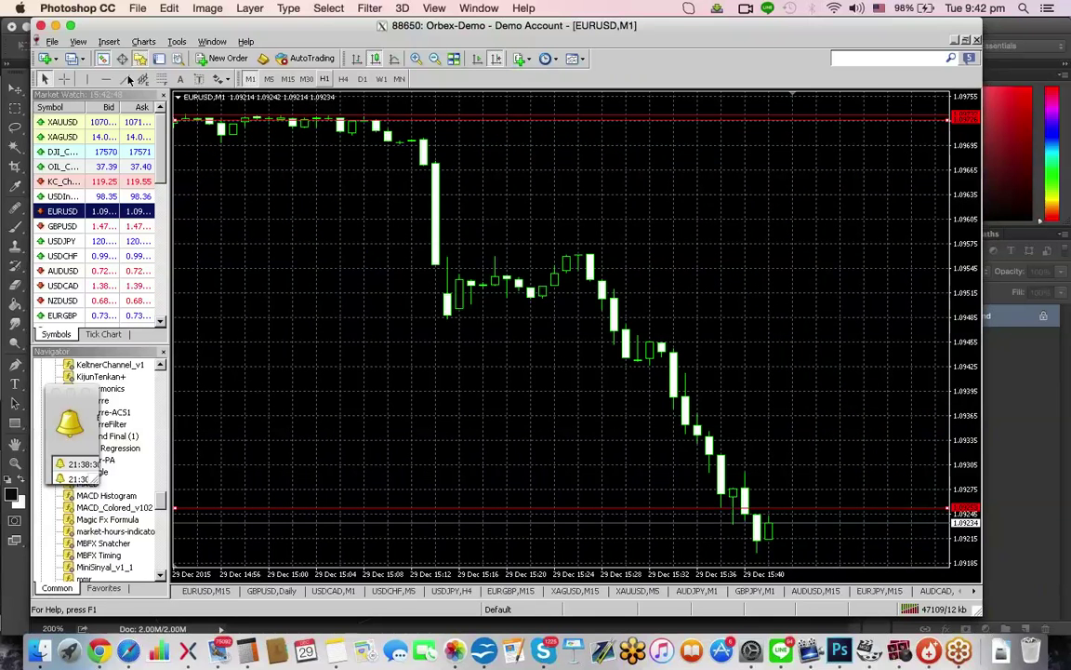
left_click(270, 79)
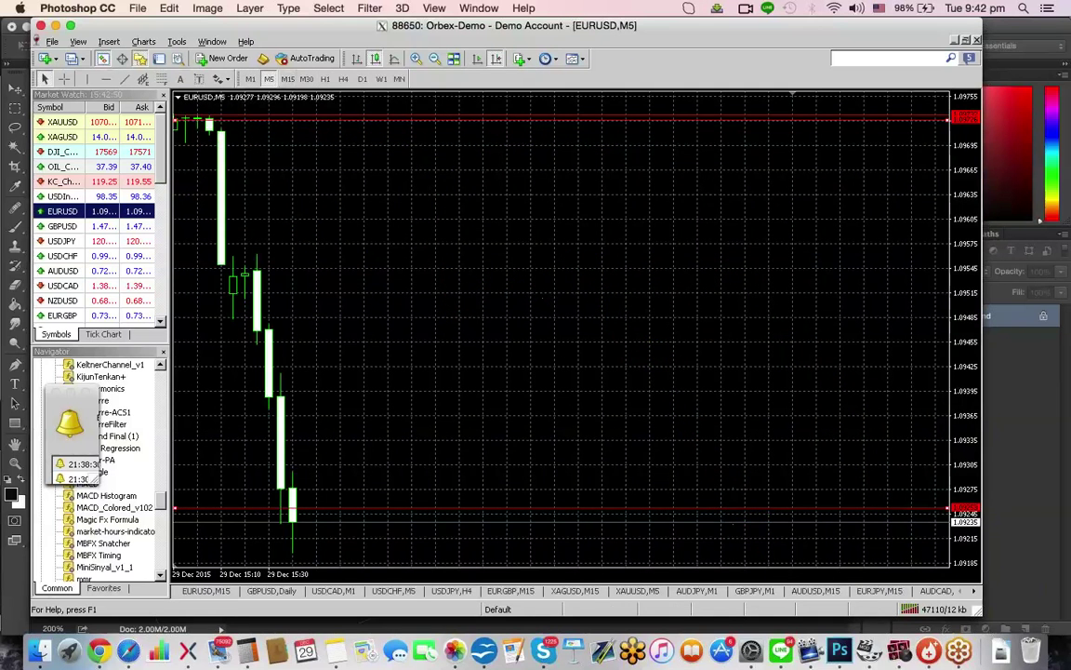
left_click(287, 79)
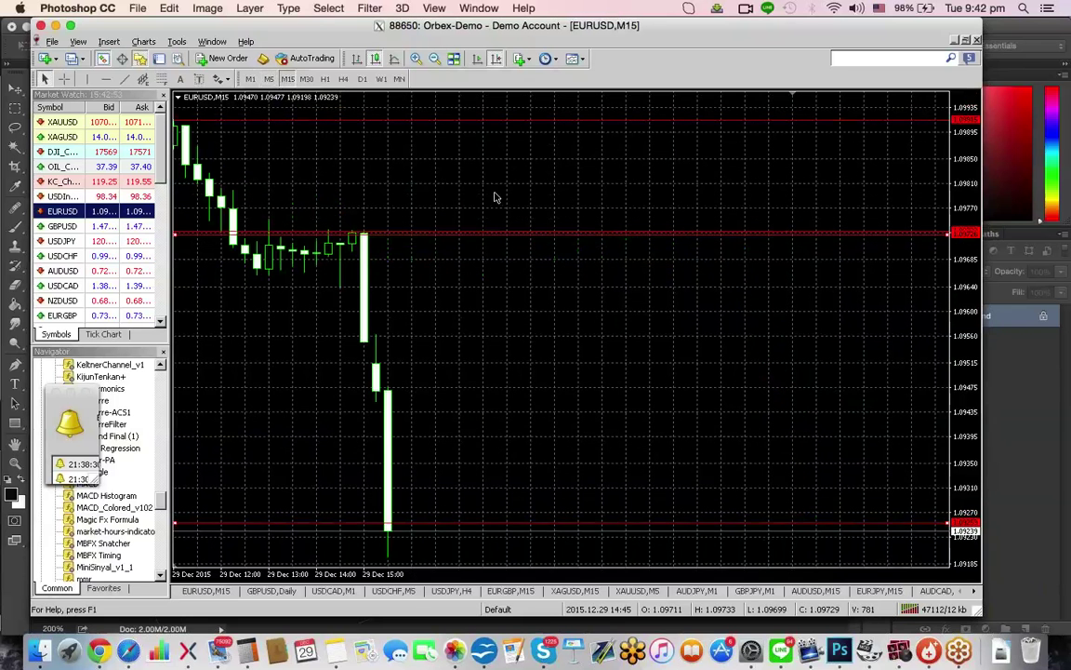
left_click(306, 79)
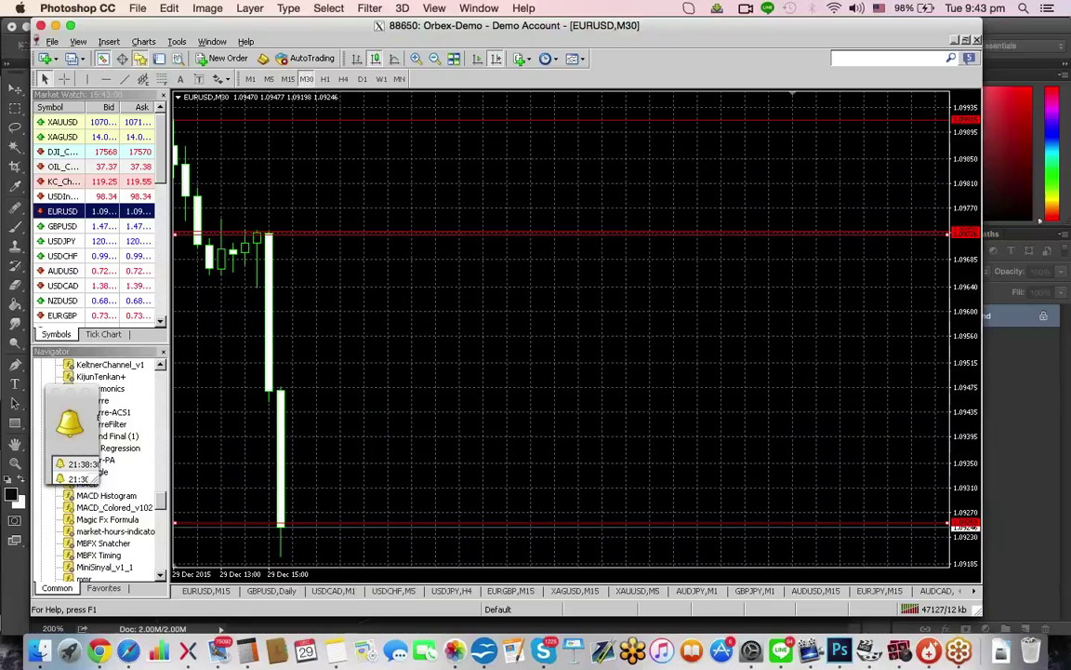
- Draw a Fibonacci retracement on the 30-minute EURUSD chart from the recent high, about 1.0991, down to the latest low, about 1.0920
key("End")
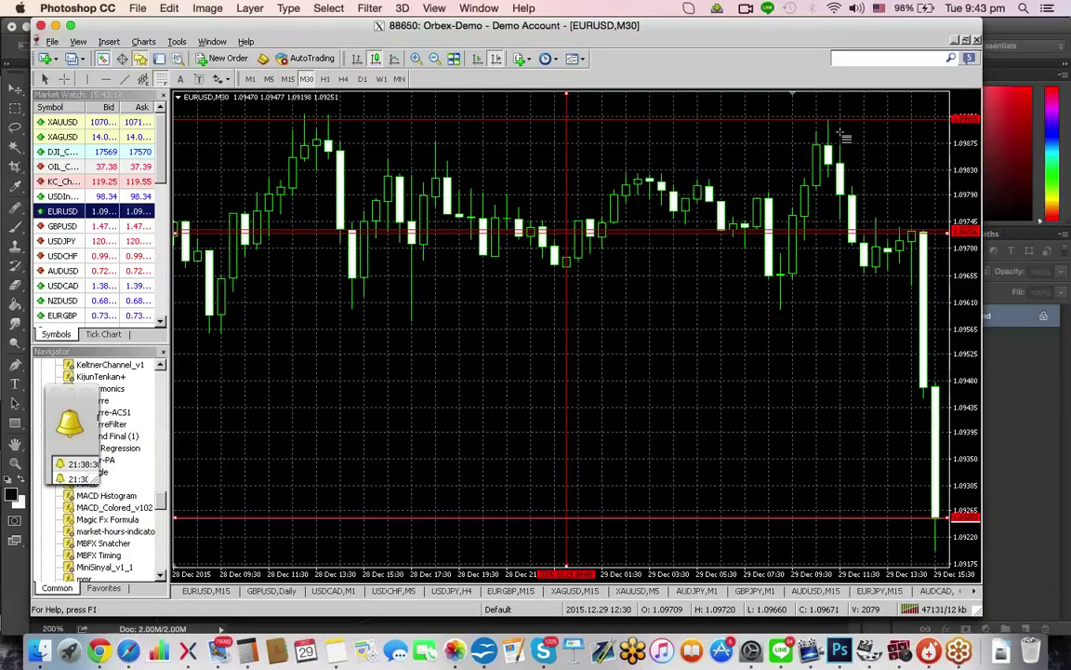
left_click_drag(829, 118, 939, 554)
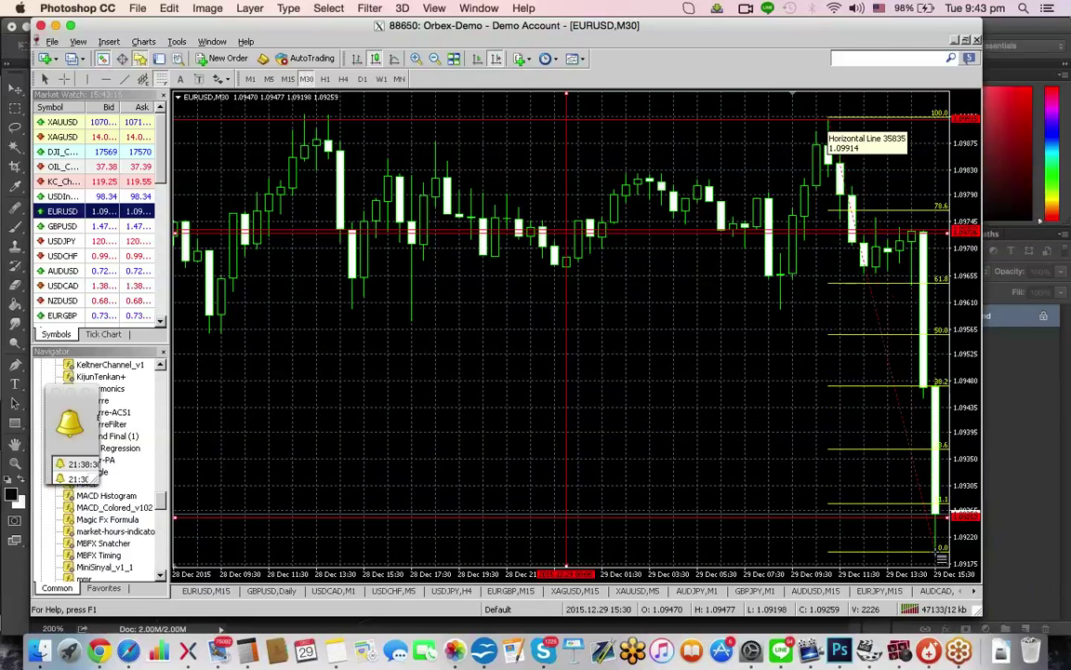
left_click(496, 58)
left_click(498, 62)
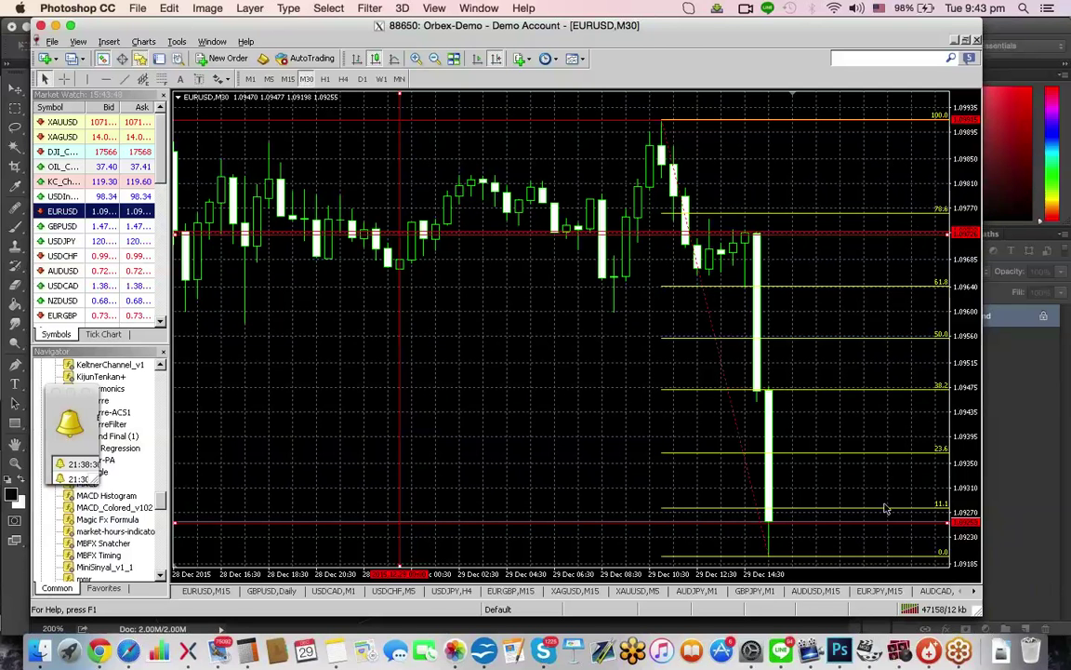
- Draw a rectangle covering the zone between the 0.0 and 11.1 Fibonacci levels
left_click(108, 42)
mouse_move(168, 138)
mouse_move(140, 149)
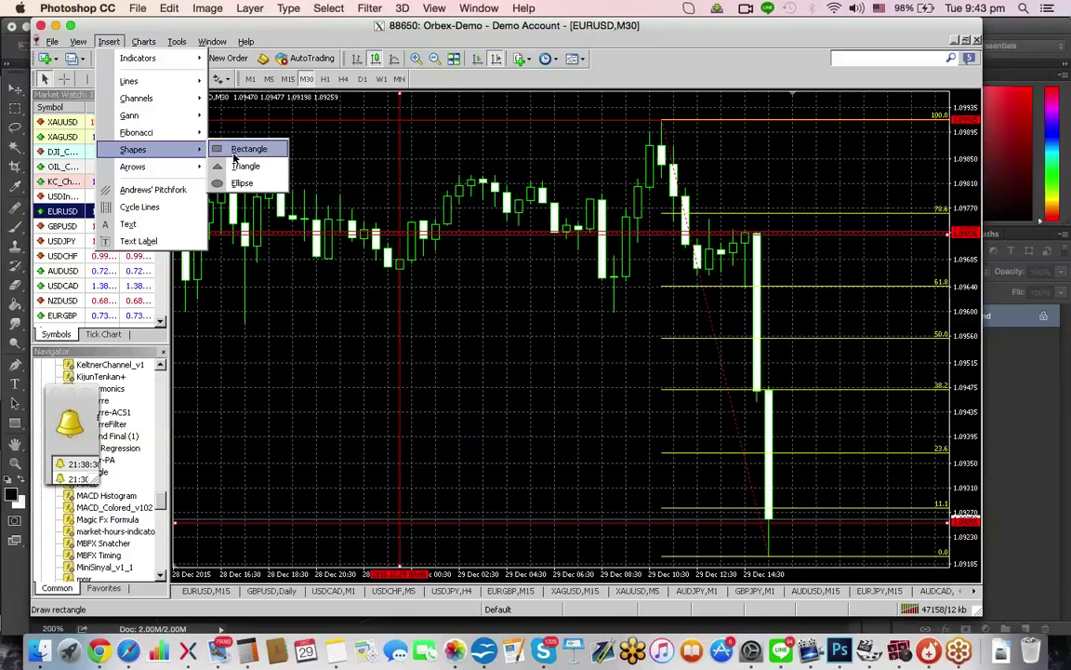
left_click(244, 150)
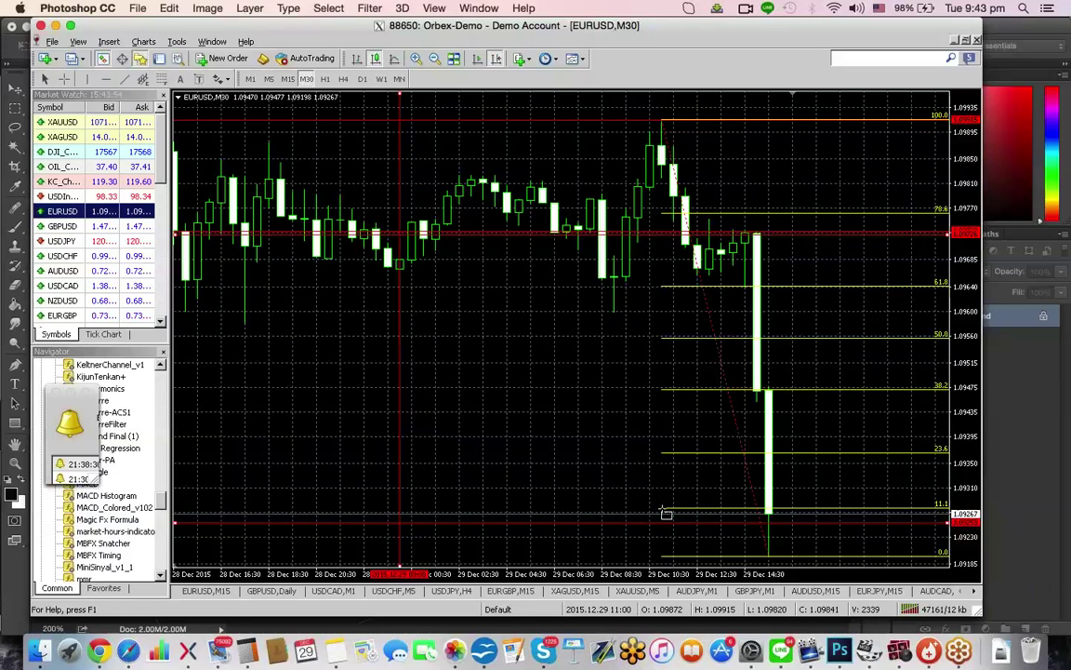
left_click_drag(664, 511, 922, 555)
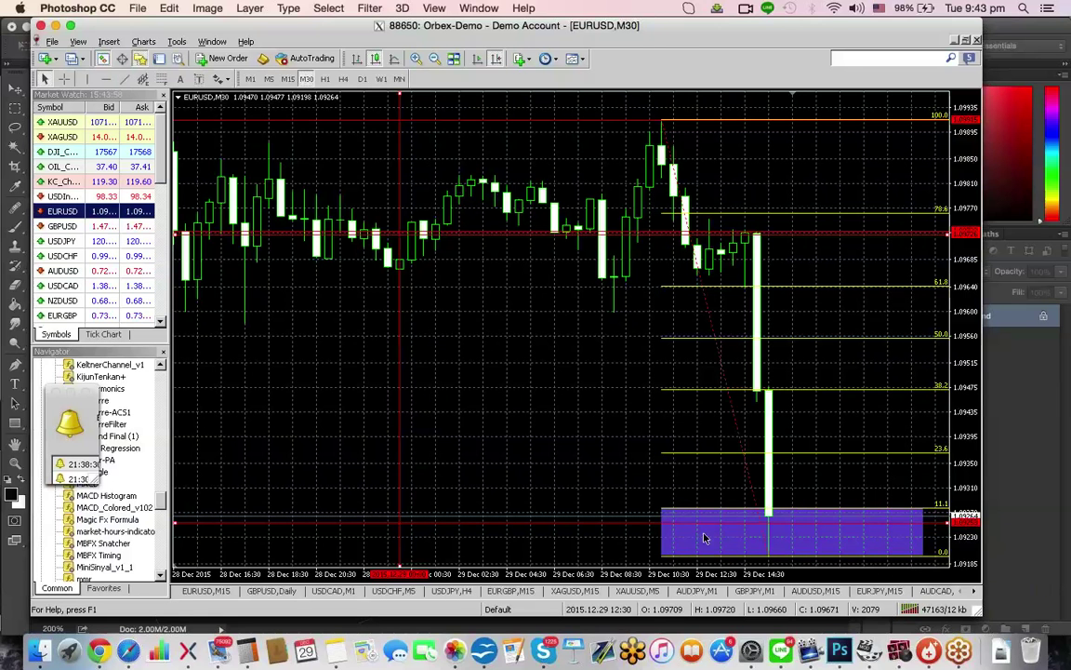
- Reshape the rectangle through the 11.1–23.6 and 23.6–38.2 Fibonacci zones, leaving it between the 11.1 and 23.6 levels
double_click(662, 508)
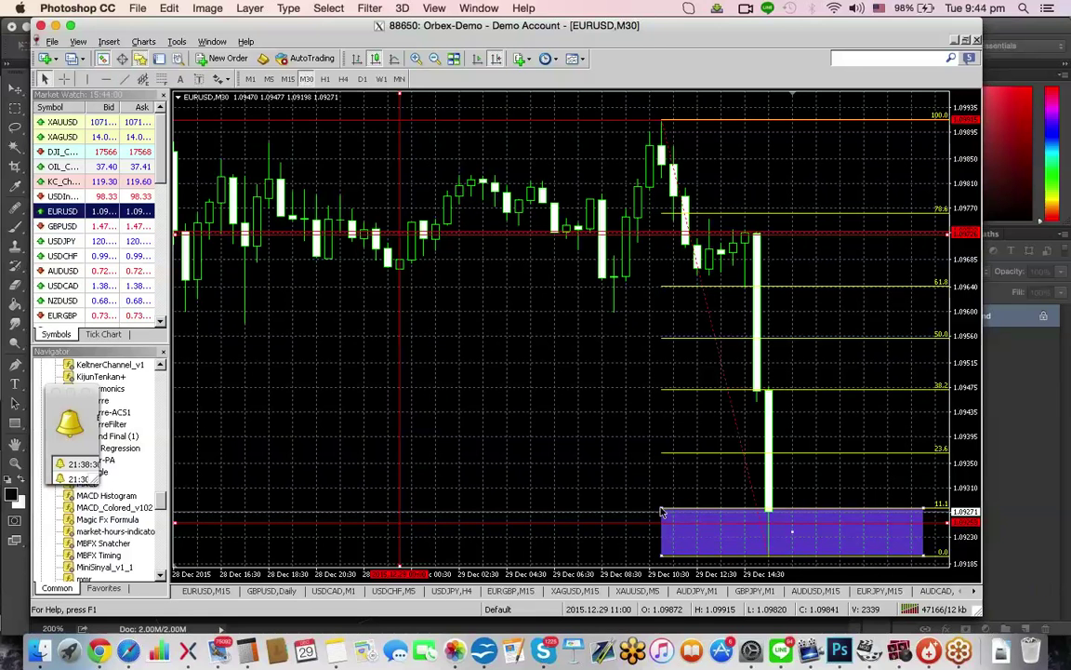
left_click_drag(663, 507, 663, 452)
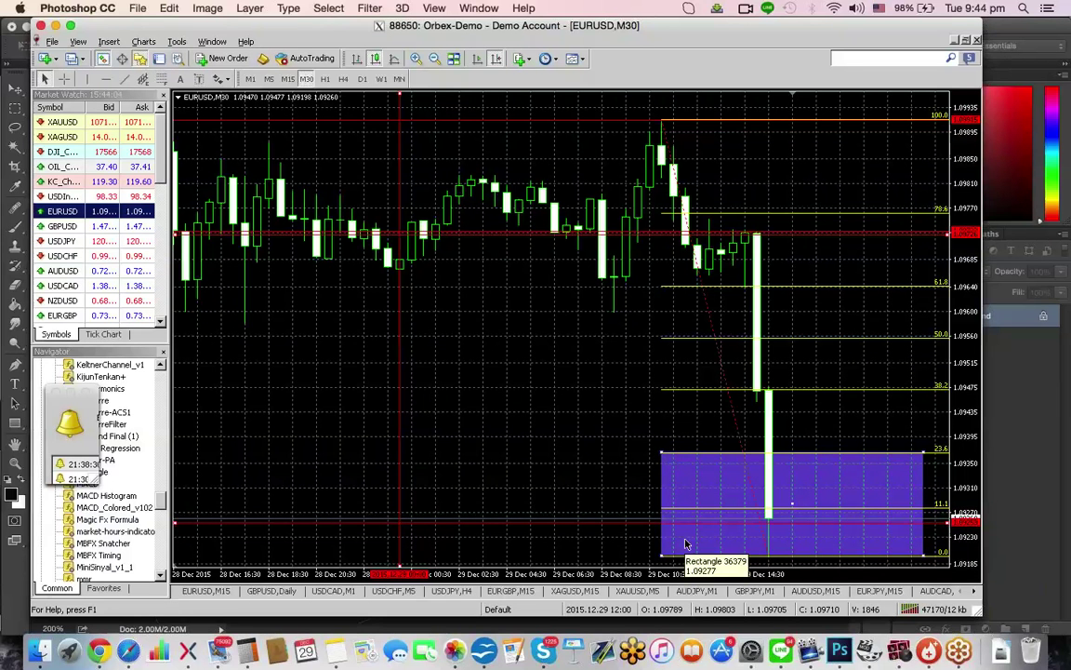
left_click_drag(662, 555, 666, 510)
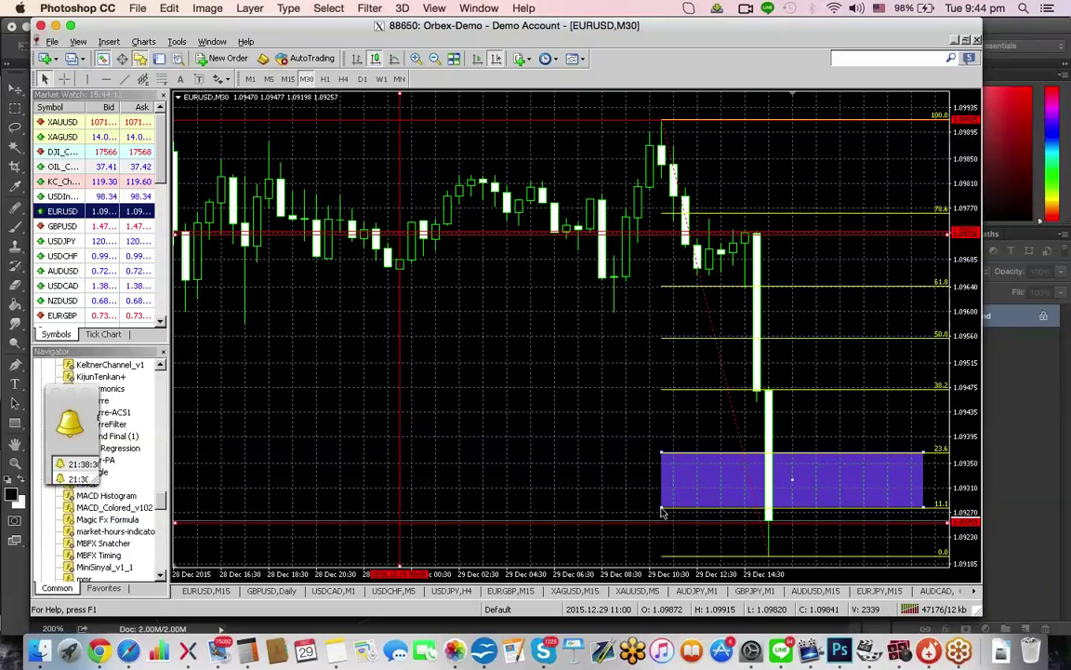
left_click_drag(666, 509, 674, 388)
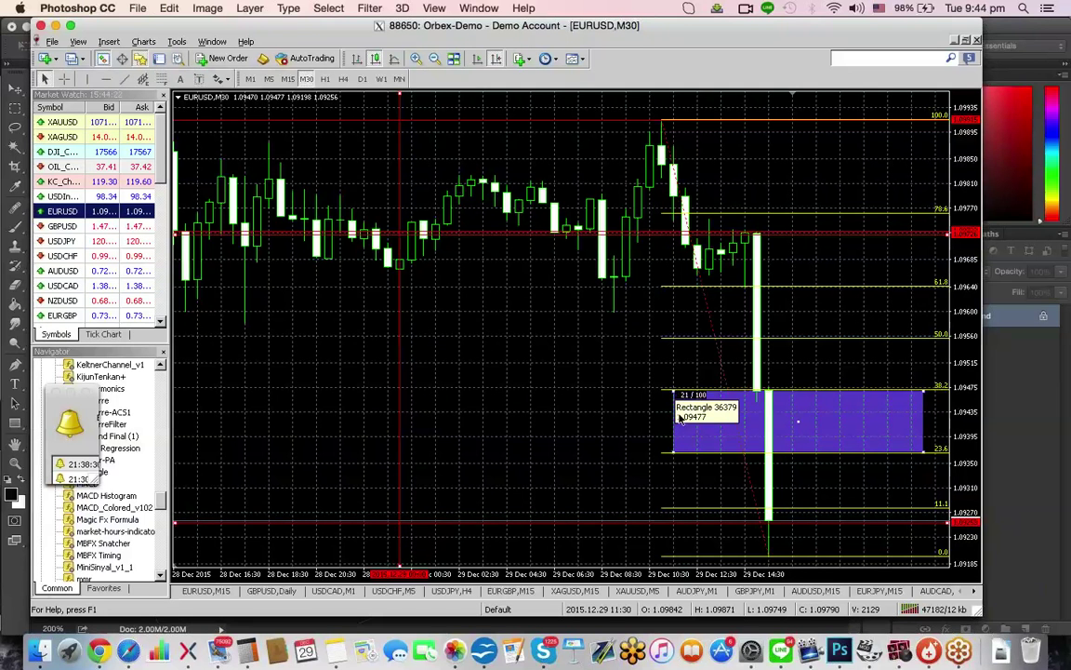
left_click_drag(680, 419, 690, 513)
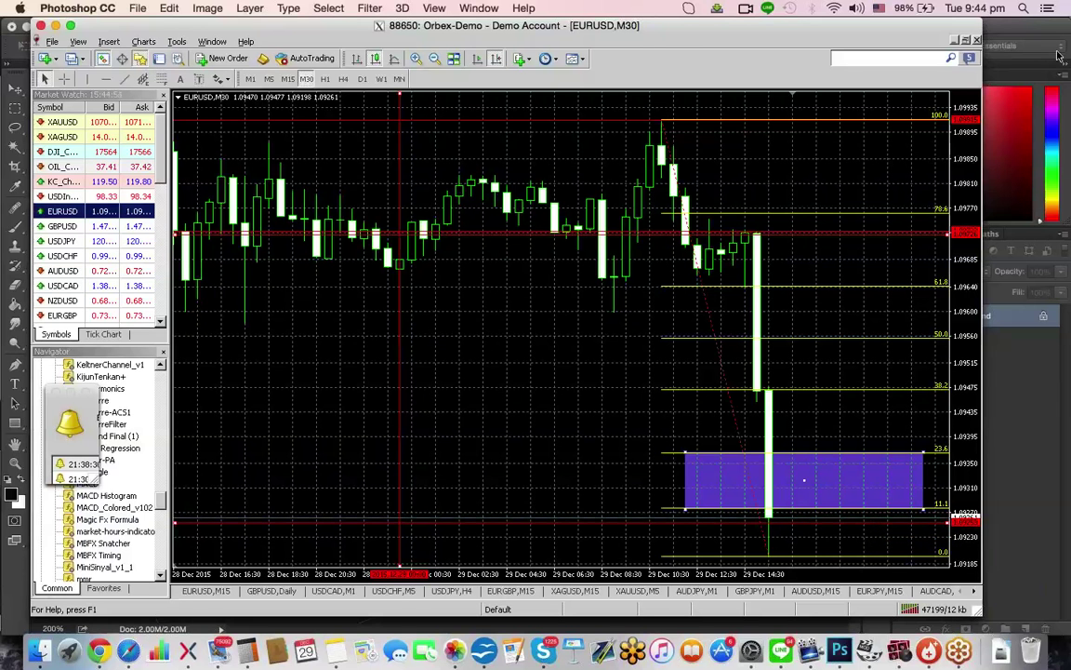
- Enlarge the Alert window and apply the saved indicator template to the 30-minute EURUSD chart
right_click(573, 340)
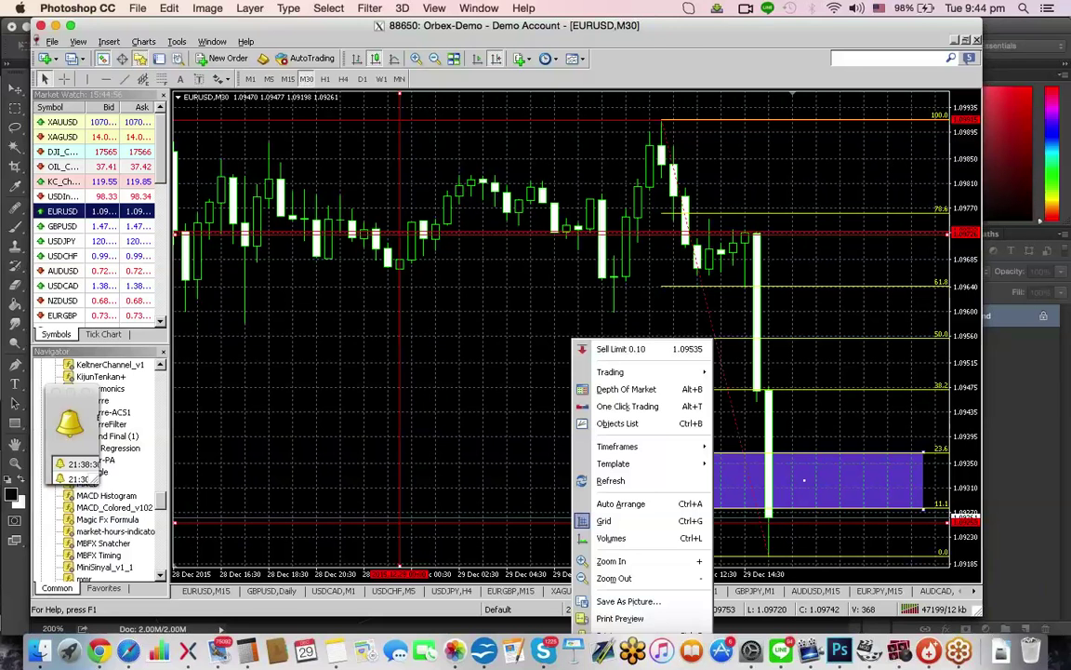
left_click(97, 480)
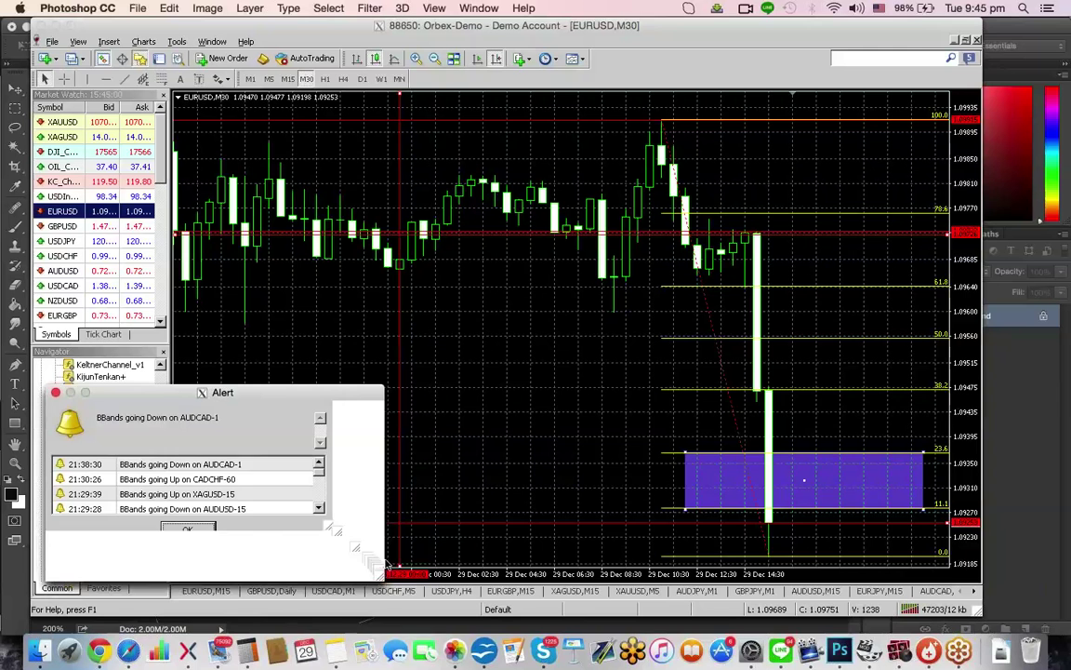
right_click(556, 398)
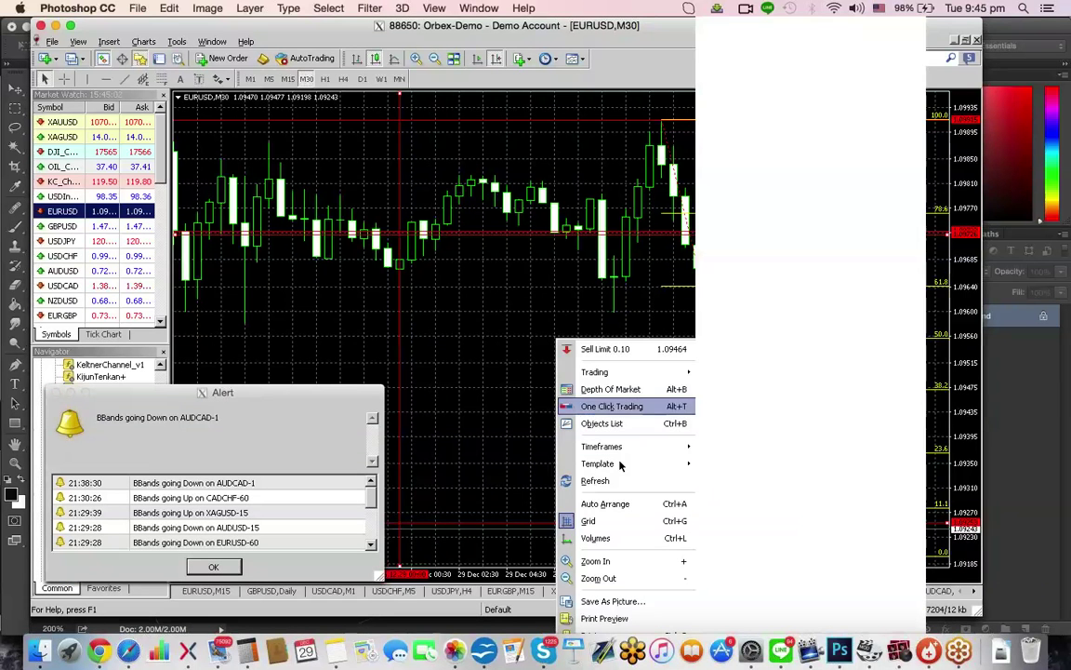
mouse_move(642, 463)
left_click(779, 454)
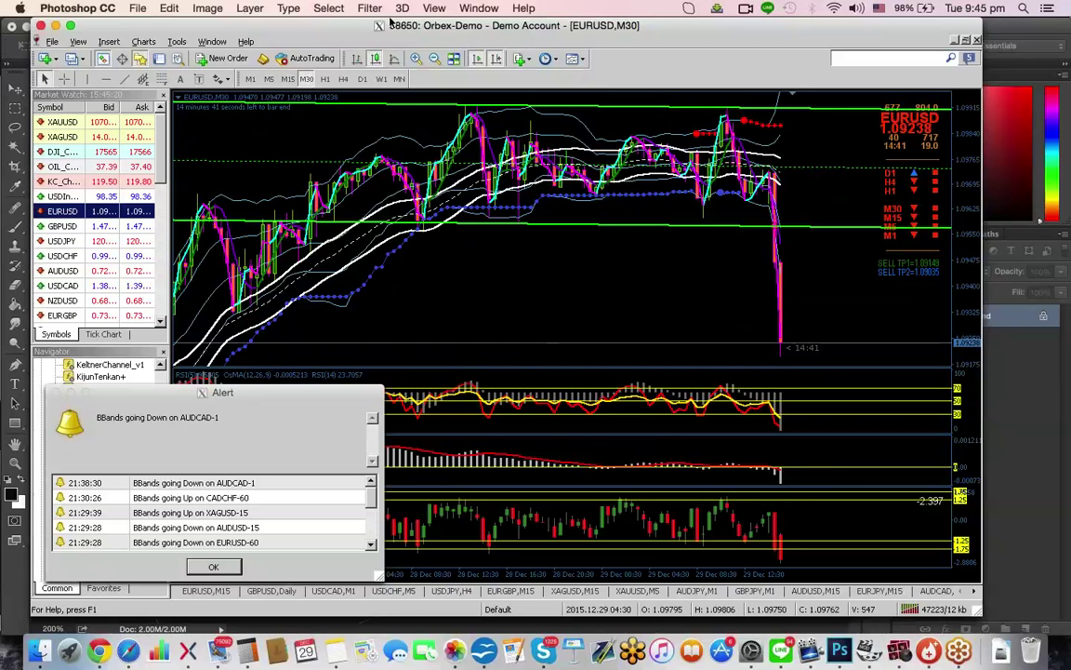
left_click(433, 58)
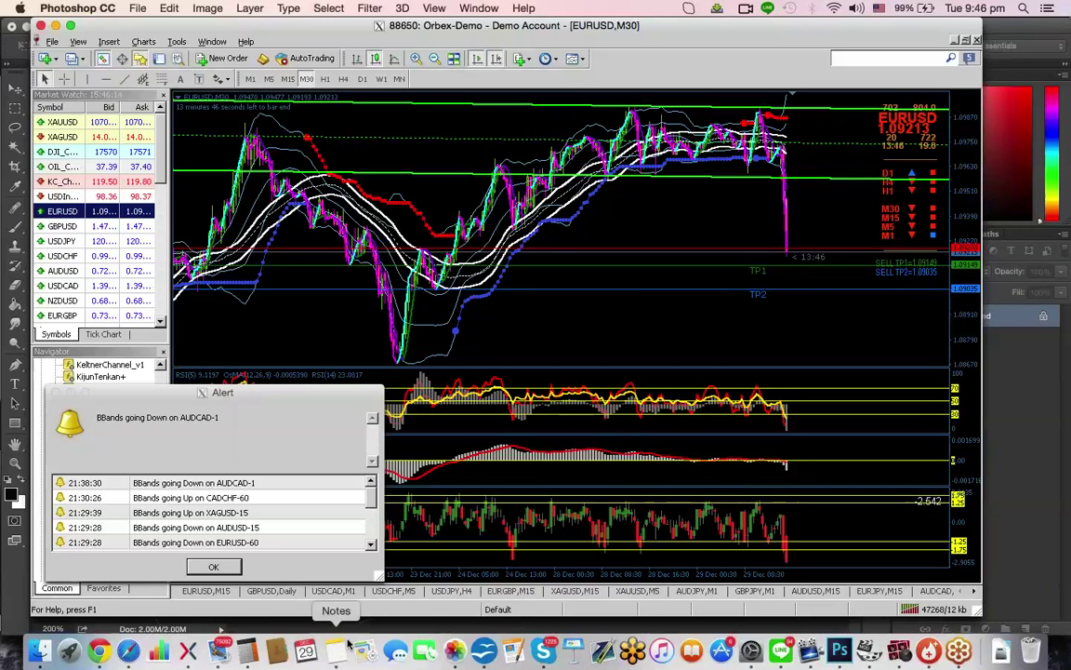
- Switch to OpenOffice Impress, start the slide show from slide 14, When's Good To Trade?, and advance to Common Newbie Pitfalls
left_click(486, 651)
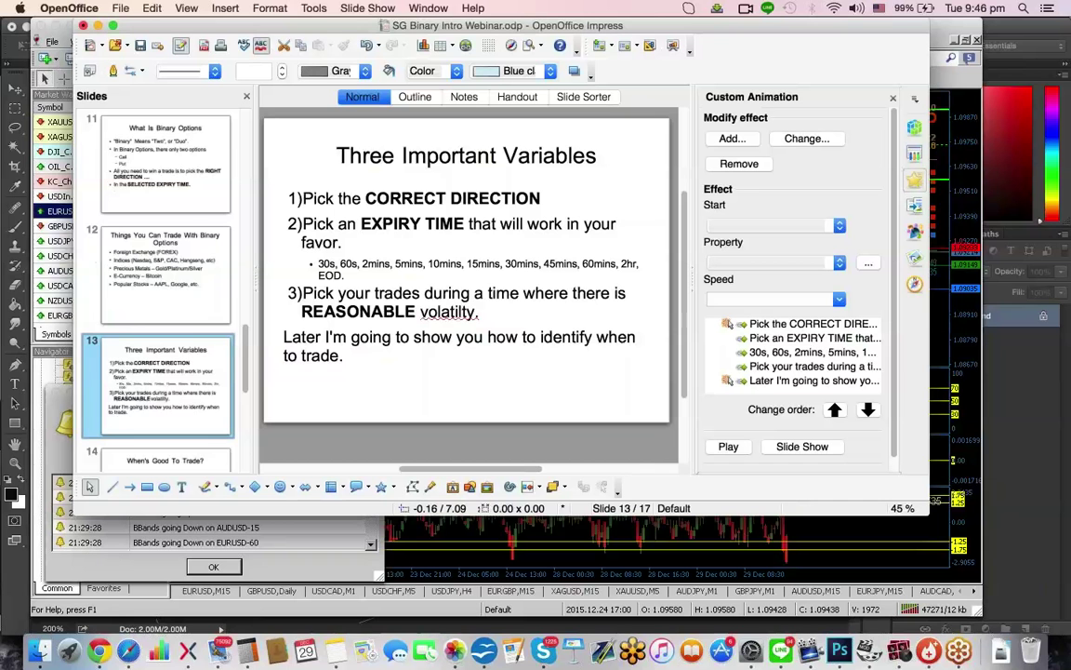
scroll(167, 372, "down", 3)
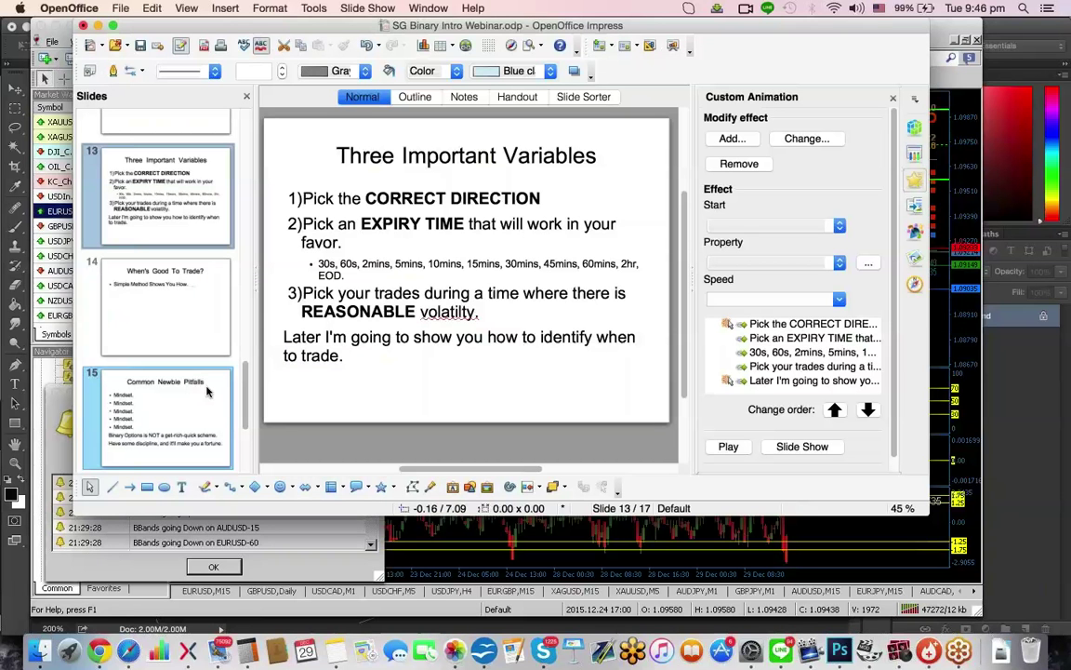
left_click(197, 291)
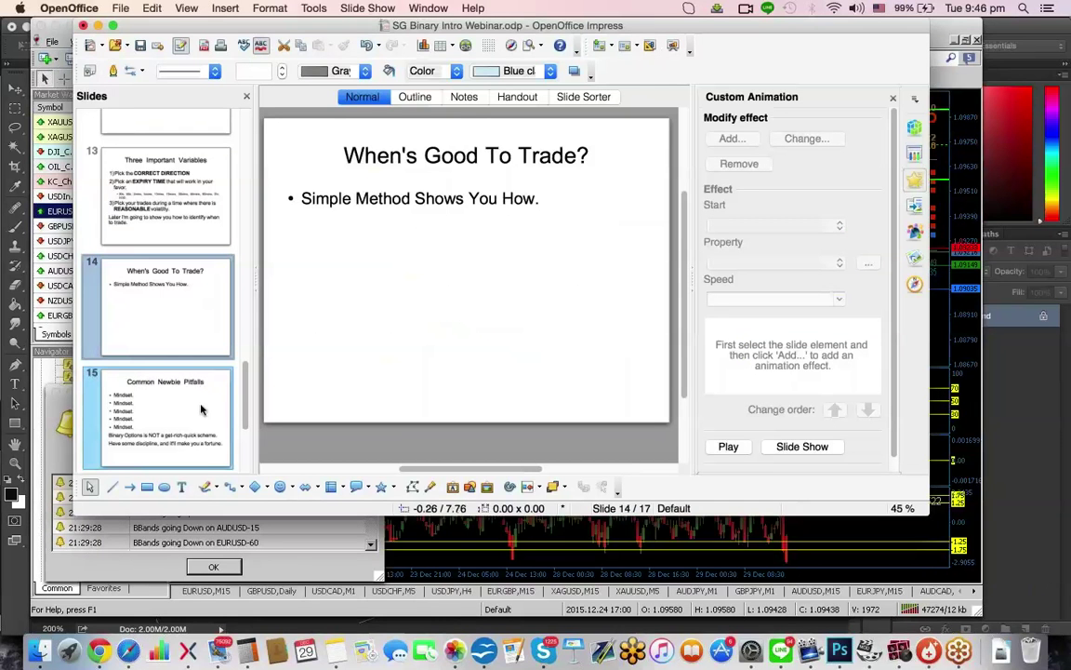
left_click(372, 9)
left_click(372, 26)
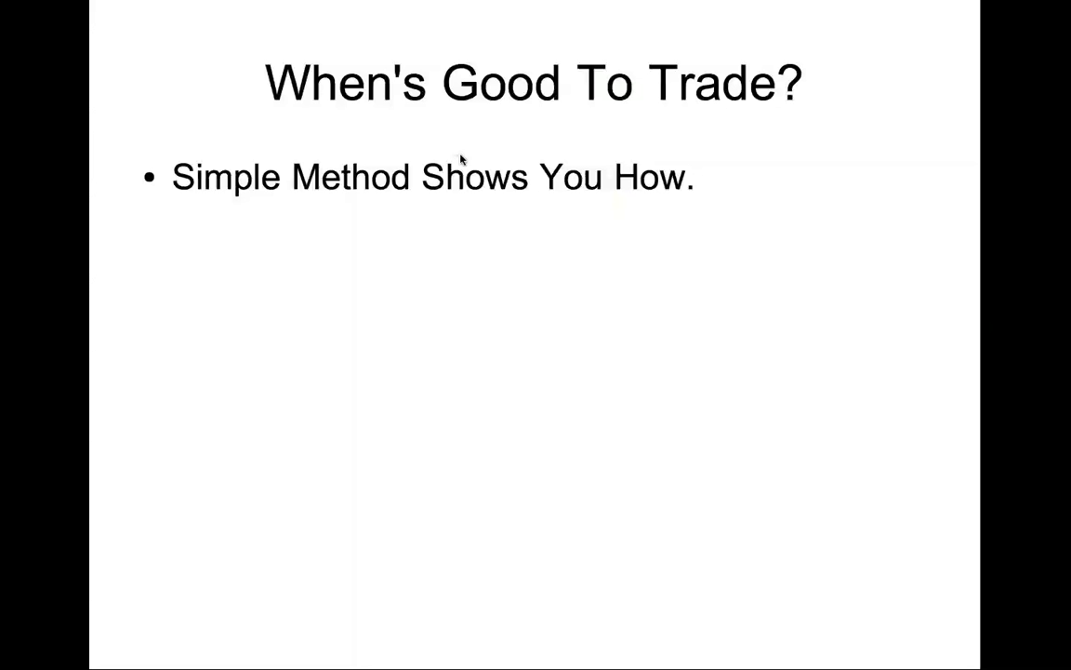
left_click(578, 163)
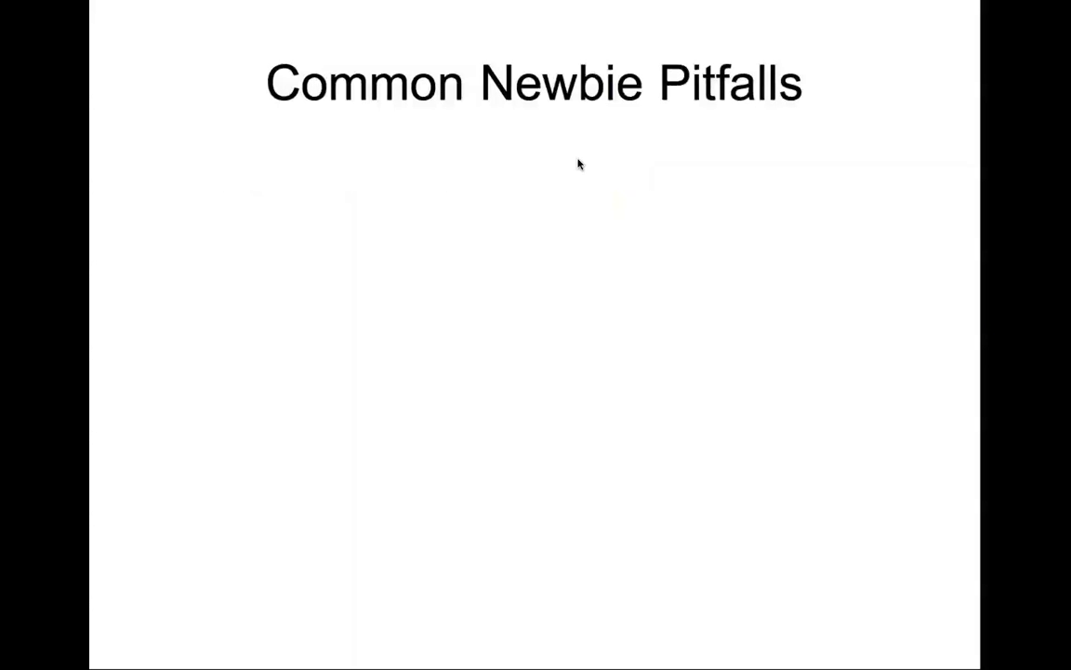